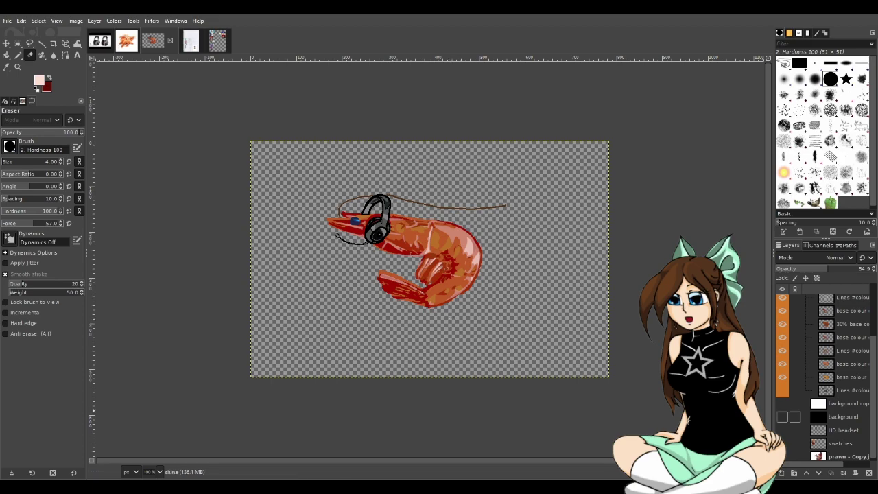
Toggle the visibility of the Lines #1 layer to compare the prawn with and without its black outline
scroll(782, 313, "up", 5)
left_click(782, 327)
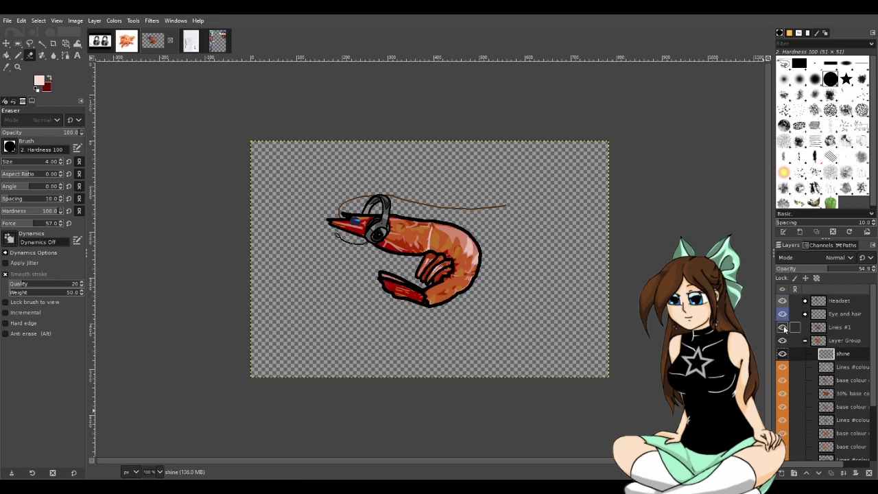
left_click(783, 327)
left_click(783, 327)
left_click(782, 327)
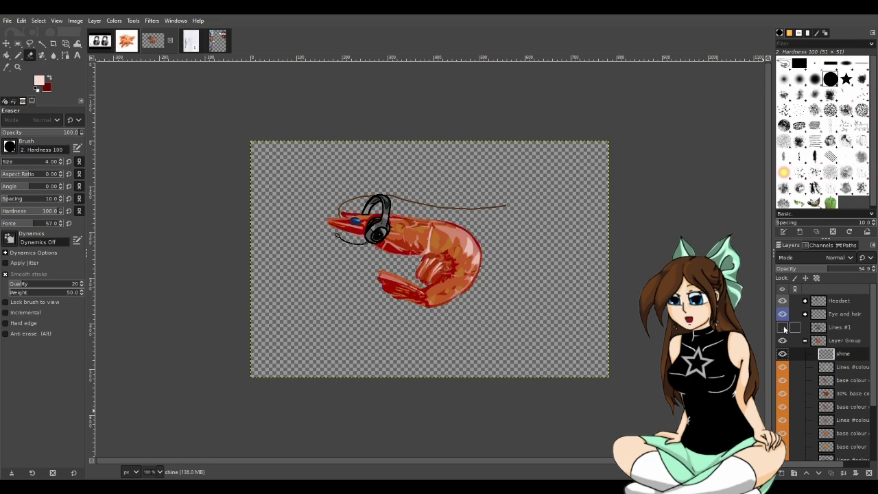
left_click(783, 327)
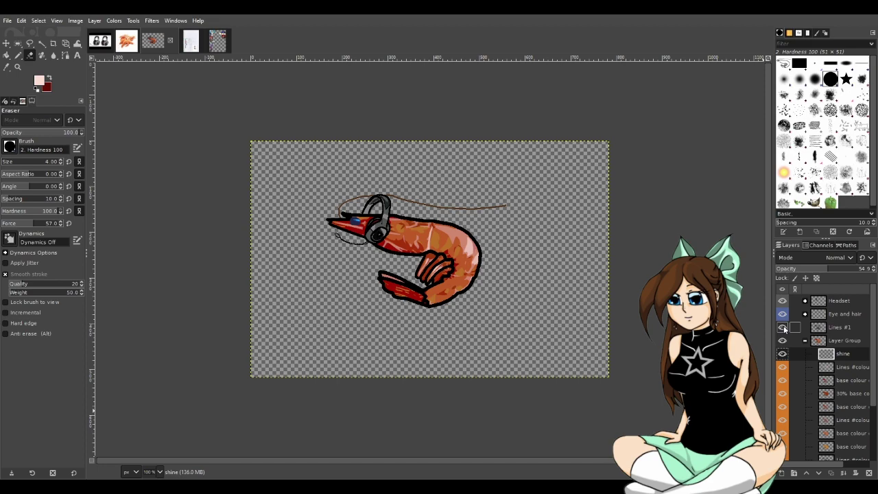
left_click(782, 328)
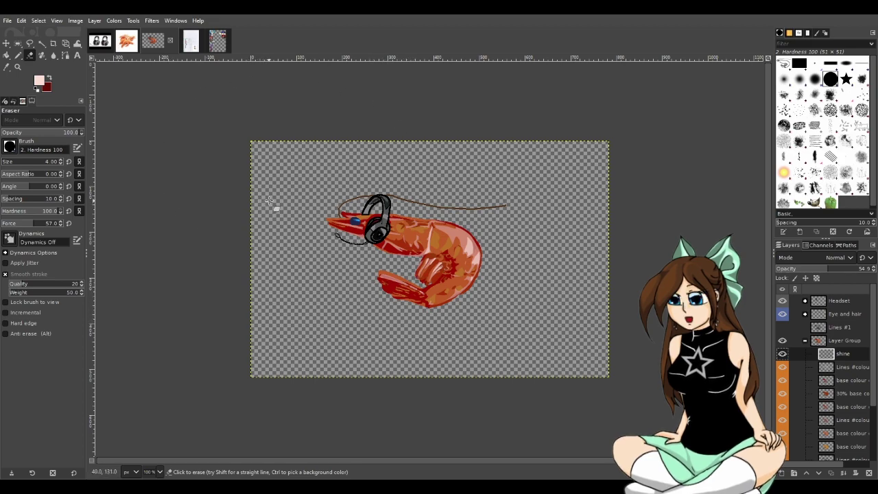
Look at the character sketch image with its colour palette and return to the prawn image
left_click(190, 42)
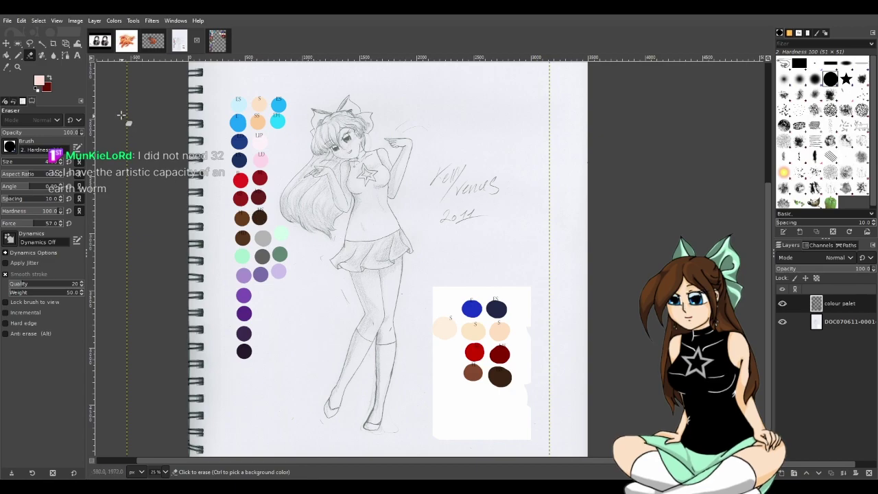
left_click(151, 42)
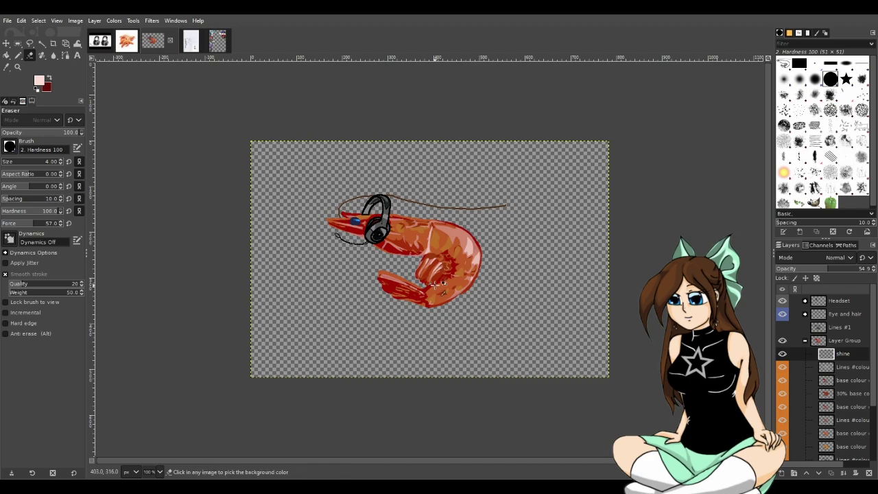
Make the lowest Lines #colour copy layer in the layer group visible and move it directly below the shine layer
scroll(439, 287, "up", 2)
scroll(434, 288, "up", 2)
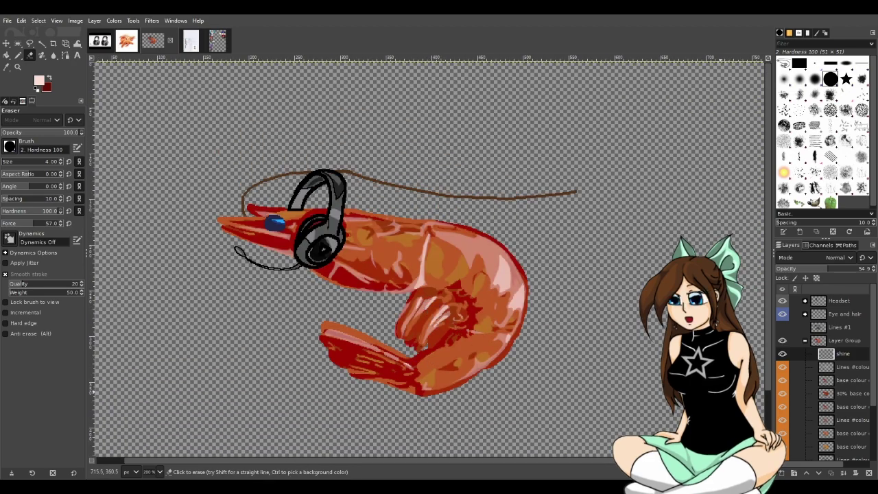
scroll(562, 387, "down", 6)
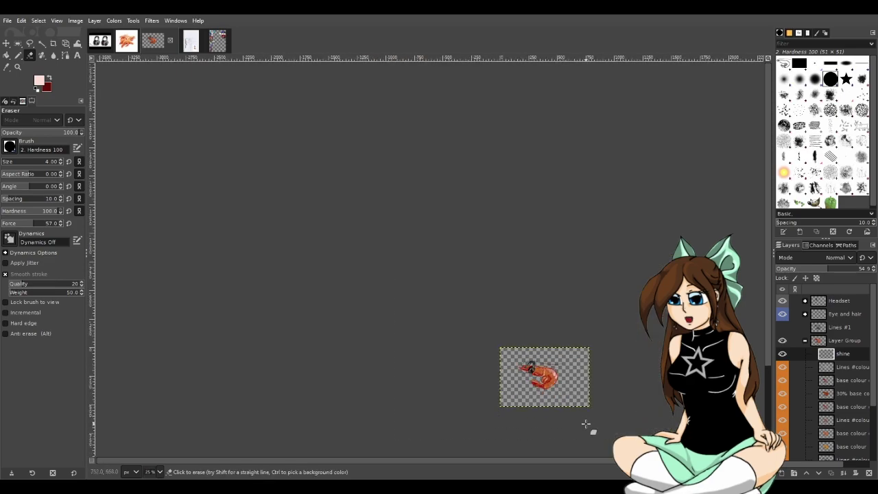
scroll(588, 423, "up", 6)
scroll(408, 305, "down", 1)
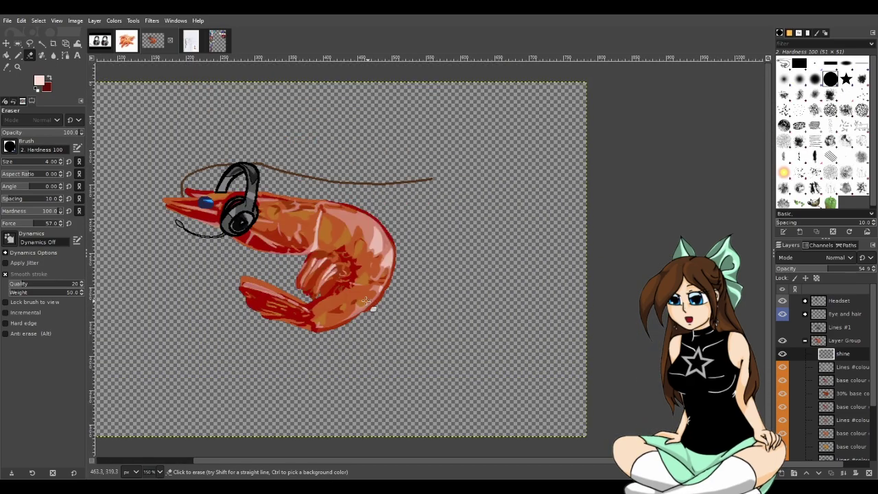
left_click_drag(492, 456, 444, 451)
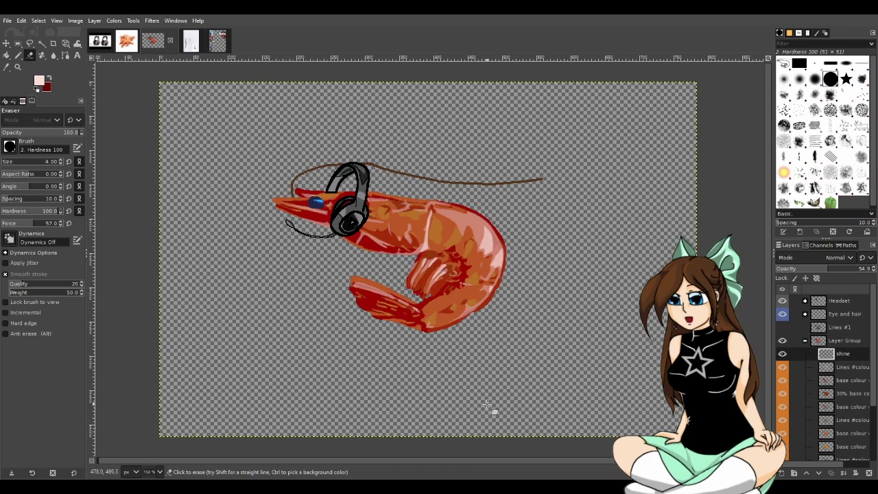
scroll(446, 315, "up", 1)
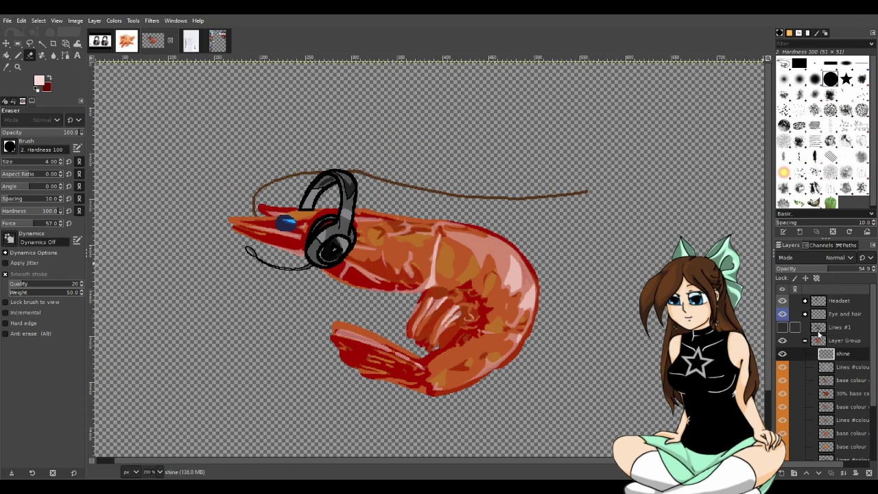
left_click(848, 328)
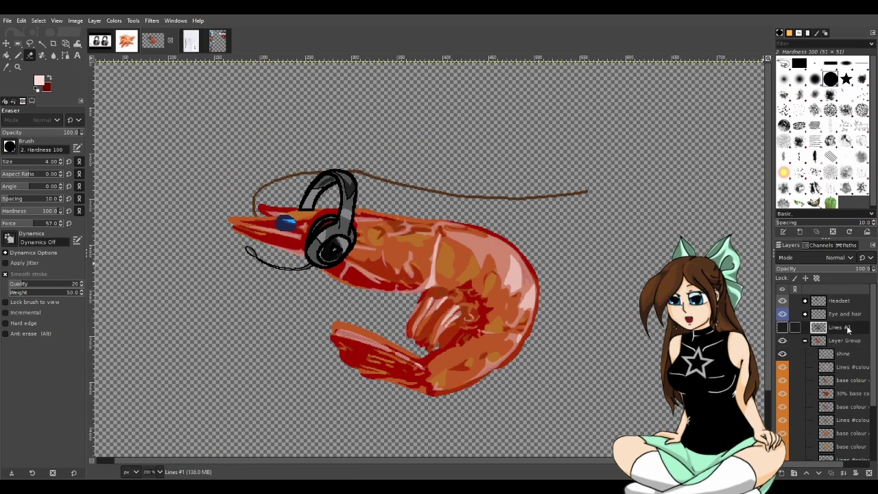
scroll(847, 328, "down", 2)
left_click(853, 414)
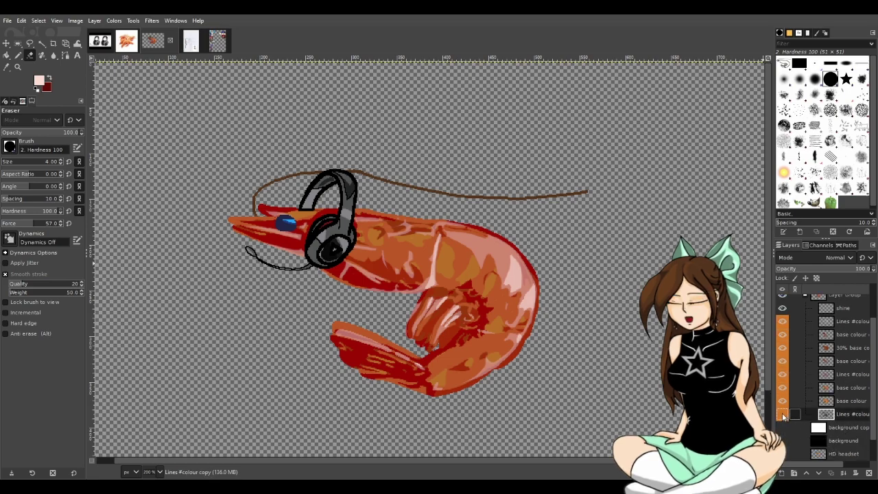
left_click_drag(847, 416, 843, 319)
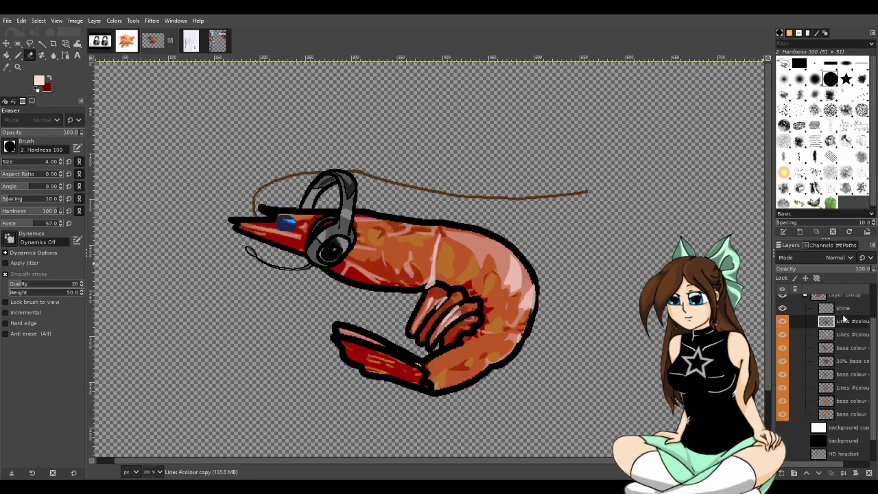
Show the swatches layer so the colour circles are available beside the prawn
key("1")
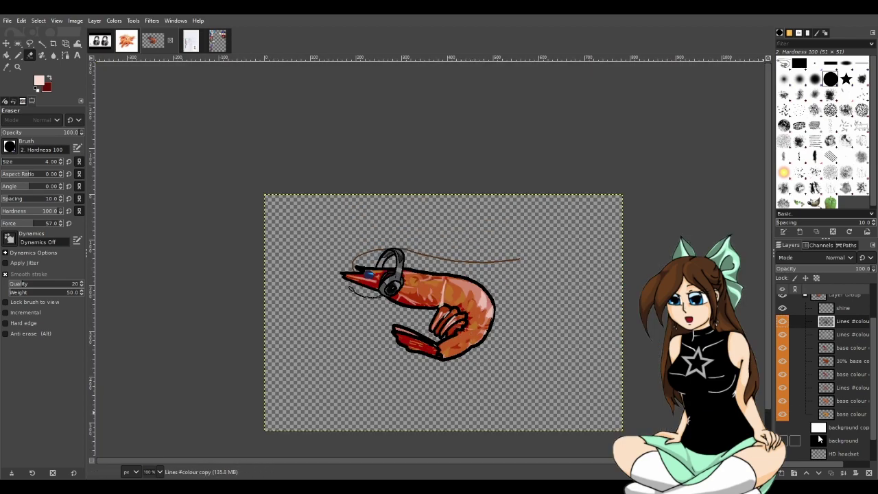
scroll(795, 442, "down", 1)
left_click(782, 444)
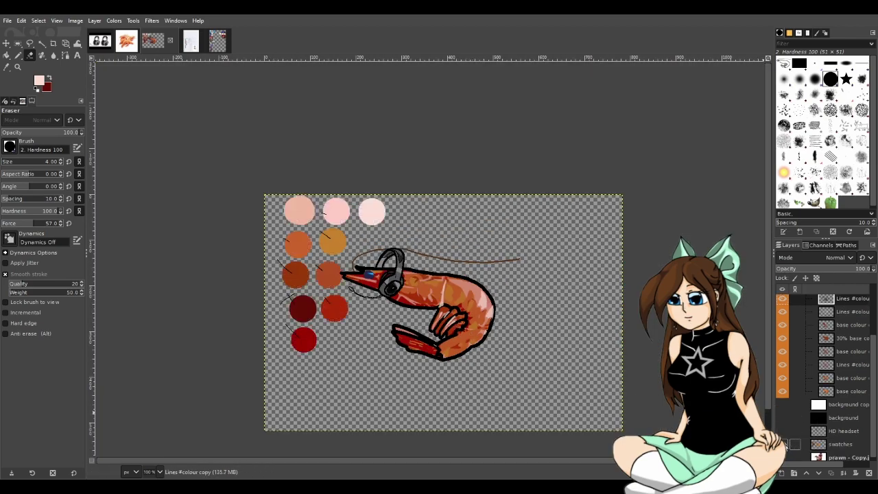
scroll(352, 366, "up", 1)
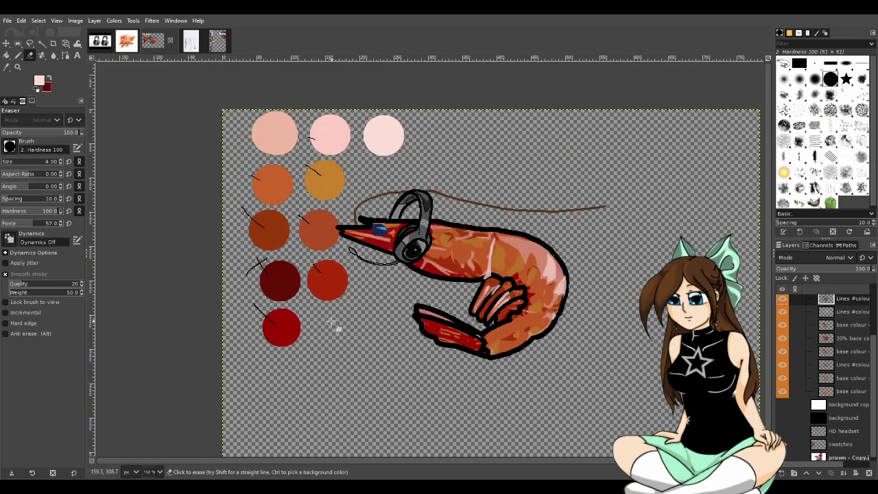
Select the prawn's black outline on the Lines #colour copy layer with Fuzzy Select
left_click(7, 67)
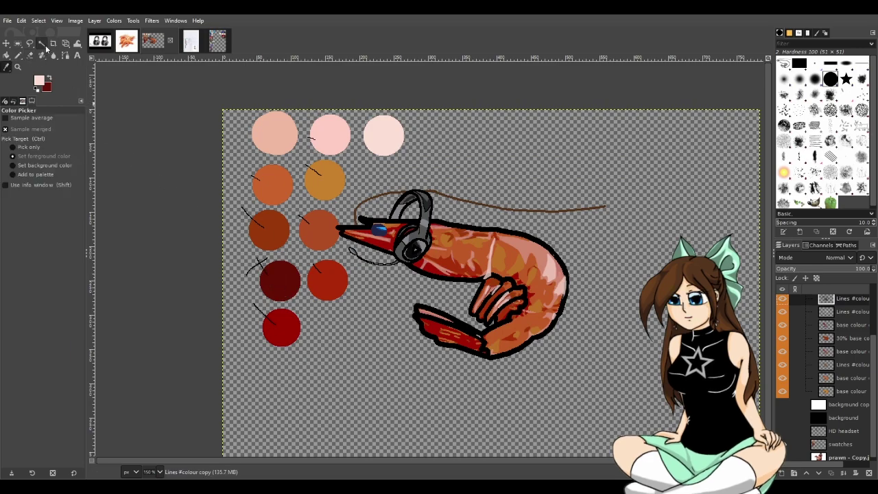
left_click(42, 44)
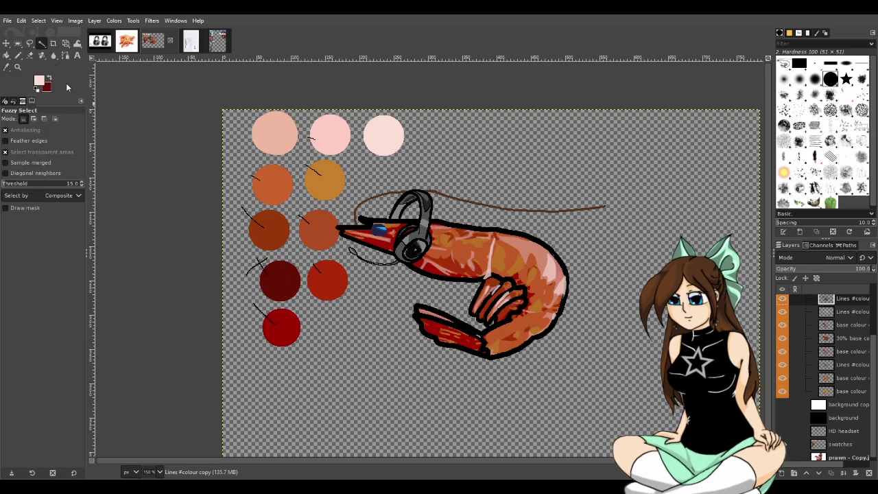
left_click(461, 232)
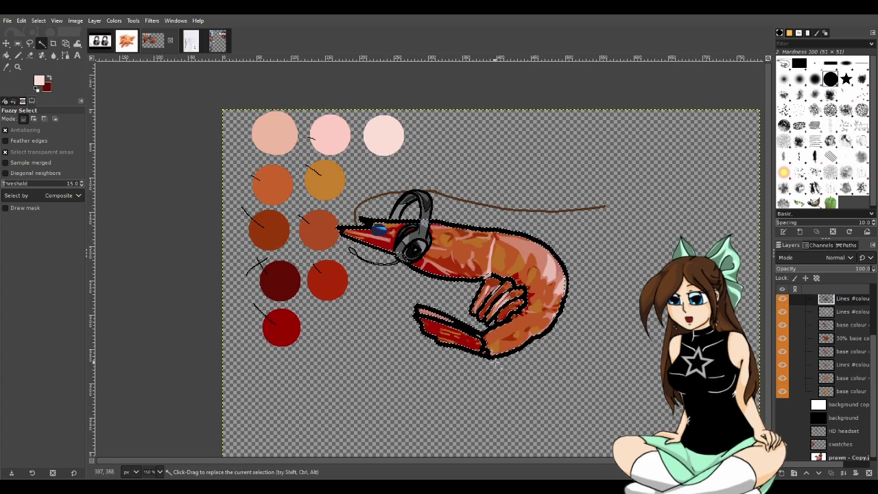
Recolour the selected outline with the darkest red swatch, using the Pencil at size 143
left_click(19, 57)
left_click(283, 278, "ctrl")
left_click(21, 161)
mouse_move(353, 230)
left_mouse_down()
mouse_move(397, 237)
mouse_move(493, 302)
mouse_move(507, 326)
left_mouse_up()
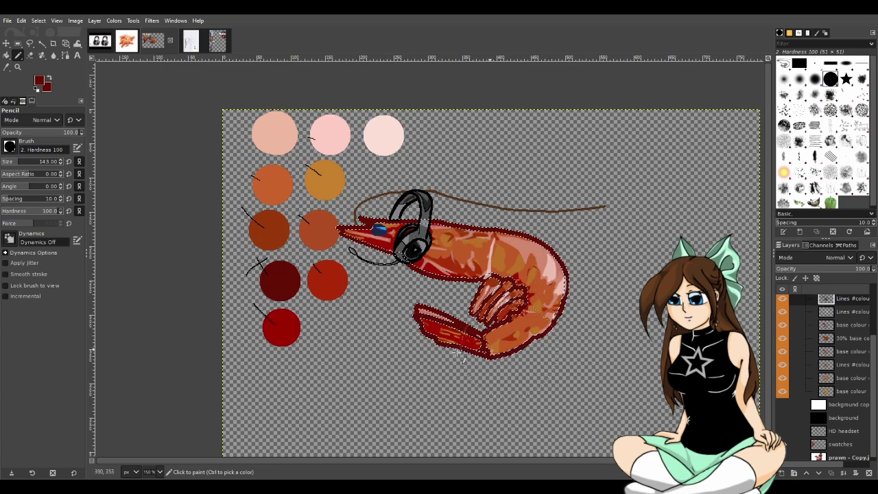
Clear the outline selection and check the recoloured prawn at different zoom levels
scroll(737, 384, "down", 4)
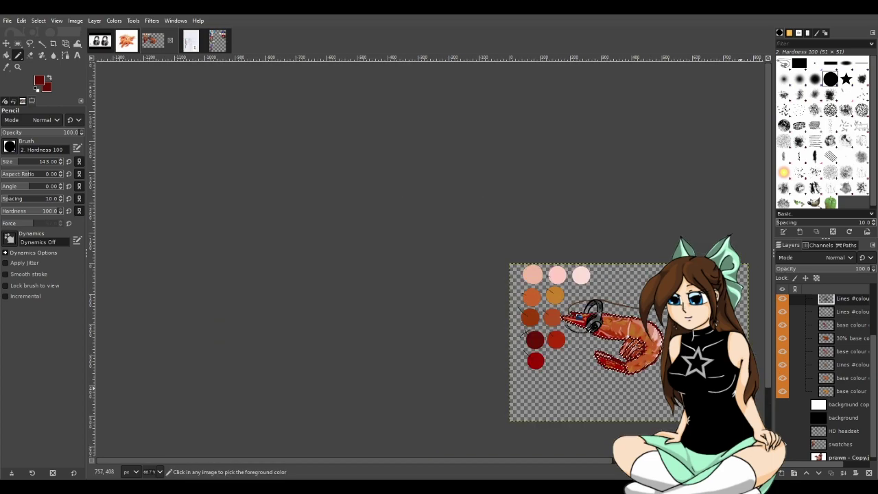
left_click(42, 42)
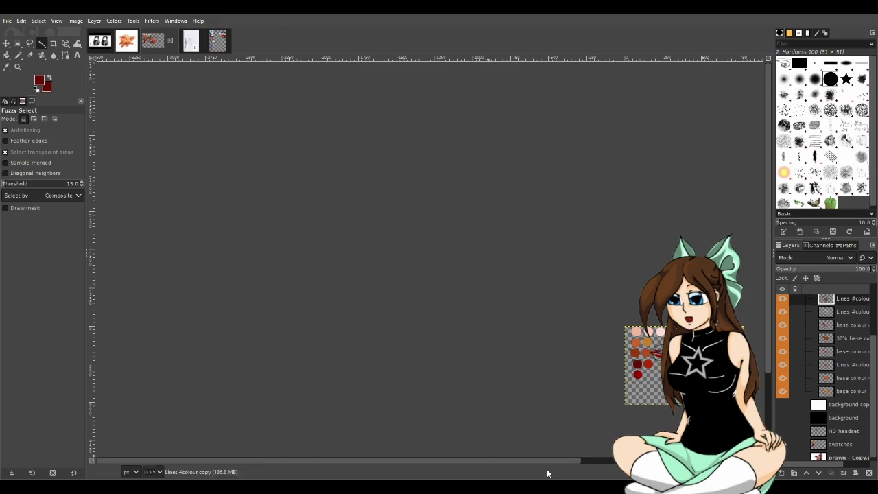
scroll(549, 466, "right", 5)
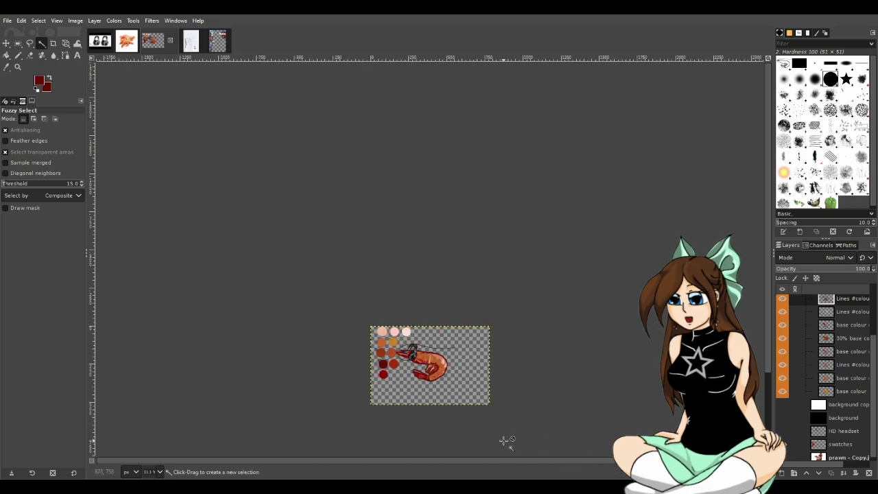
scroll(507, 442, "down", 3)
scroll(497, 416, "down", 2)
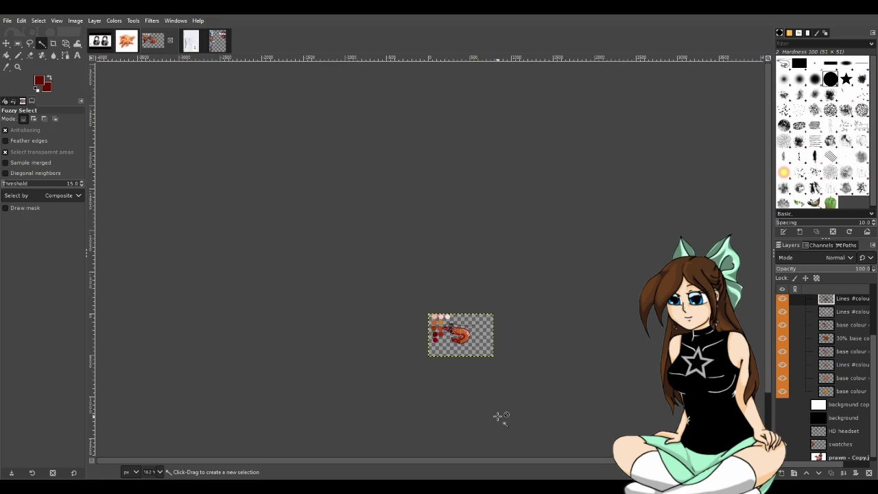
scroll(443, 381, "up", 3)
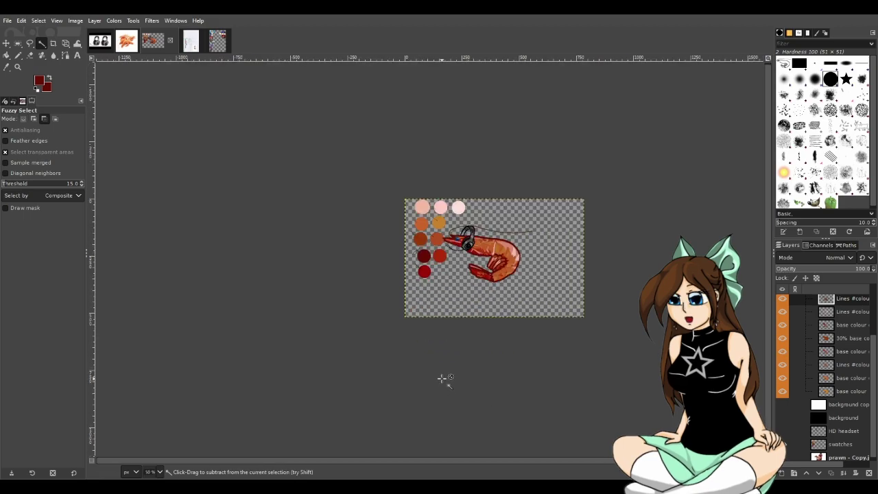
scroll(509, 238, "up", 5)
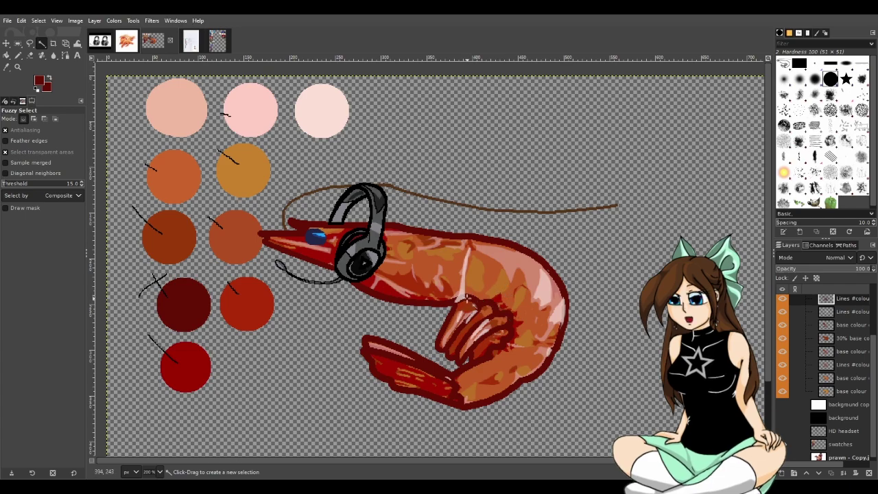
Move the recoloured Lines #colour copy layer above the shine layer and save the image
scroll(848, 351, "up", 2)
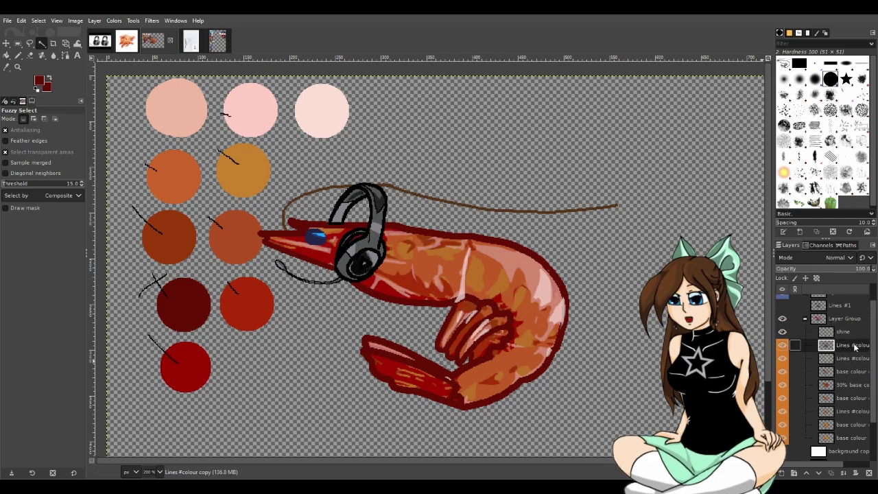
left_click_drag(849, 348, 849, 332)
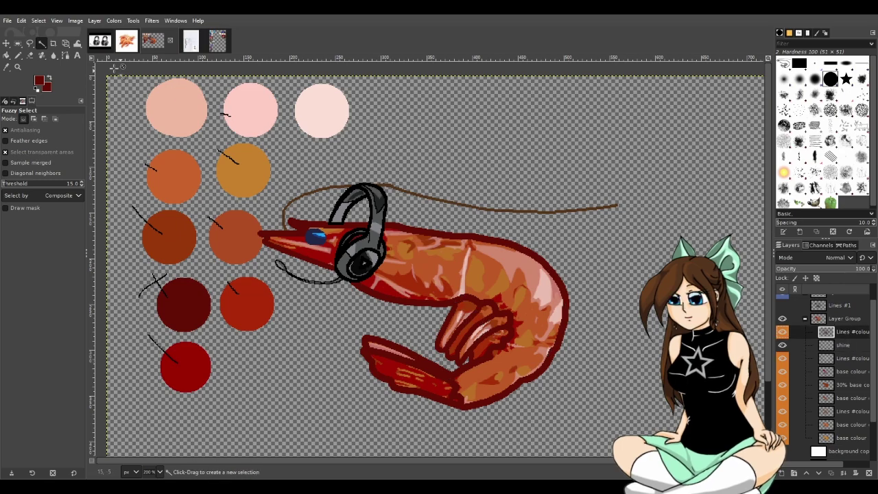
key("ctrl+s")
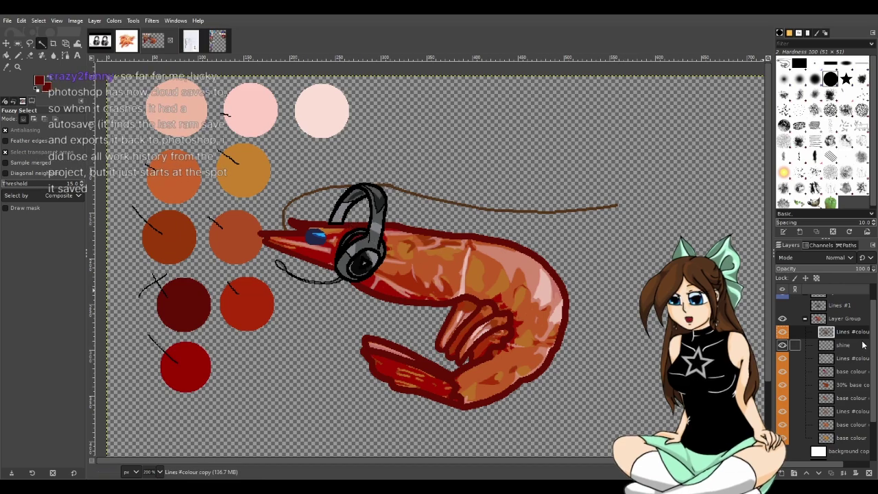
scroll(853, 346, "up", 1)
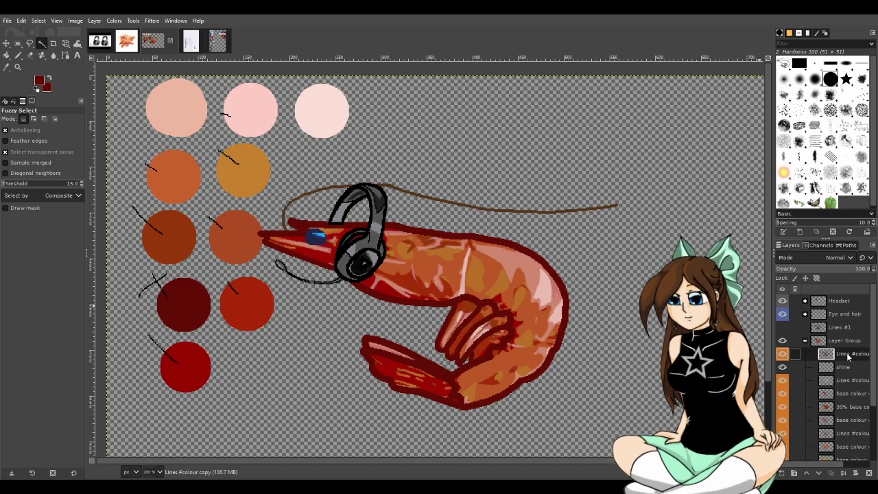
left_click_drag(848, 356, 838, 314)
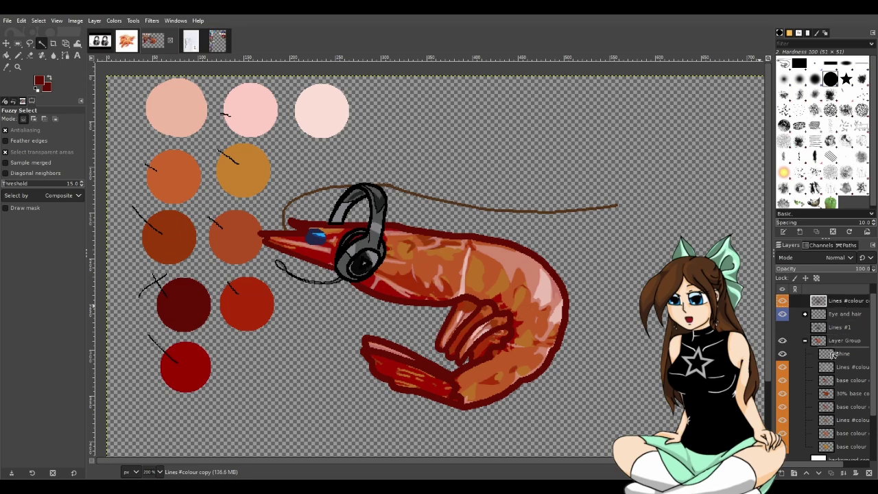
key("ctrl+z")
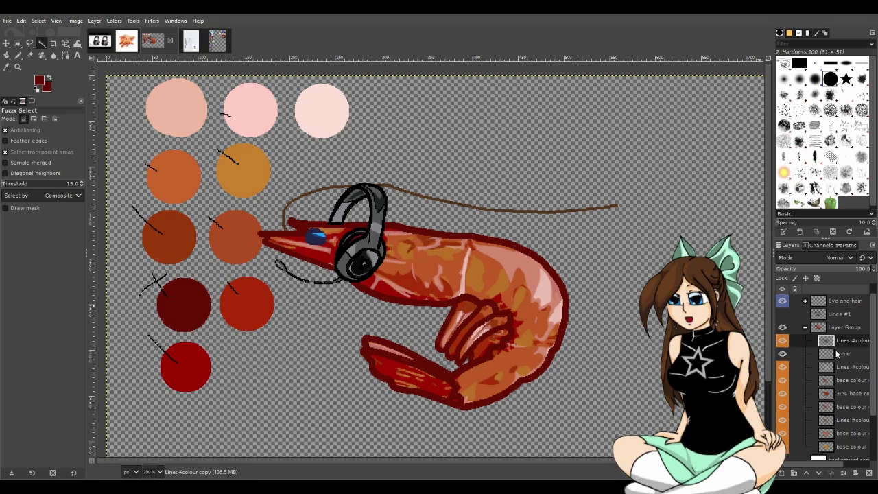
Add a new layer named dark line above the headset lines layer inside the Headset group
left_click(822, 301)
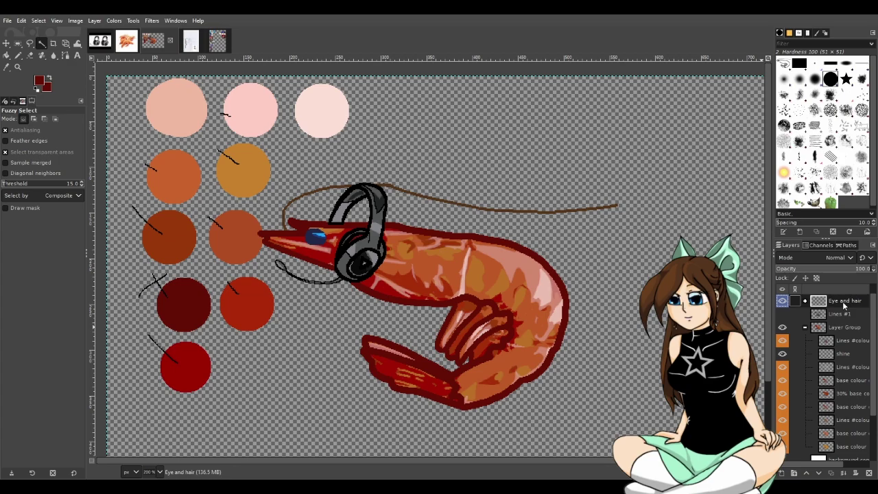
left_click(805, 301)
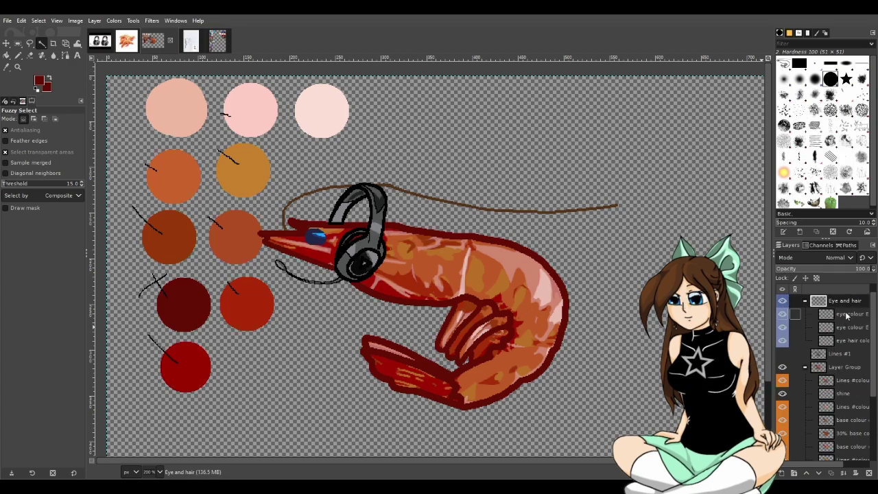
left_click(805, 301)
left_click(806, 301)
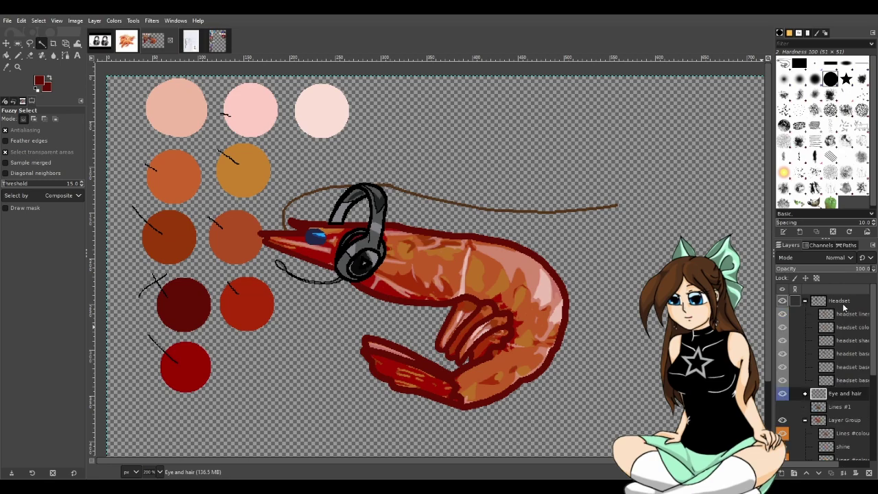
left_click(844, 314)
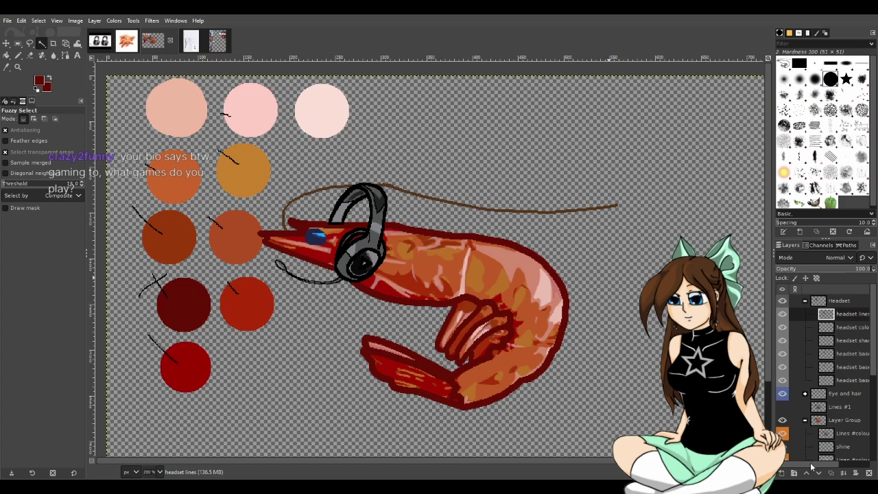
left_click(782, 472, "shift")
Paint over the black bottom edge of the headband's far arm in dark red, using the Pencil at size 4
scroll(322, 232, "up", 2)
scroll(323, 232, "up", 2)
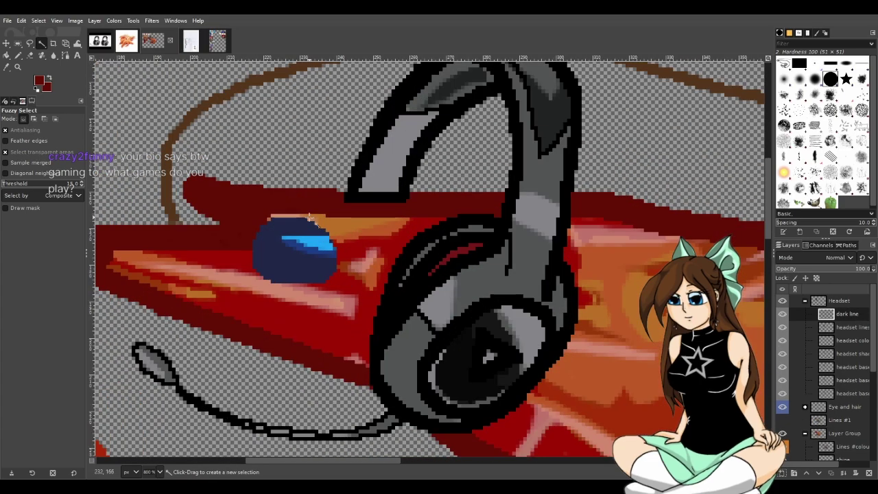
left_click(18, 54)
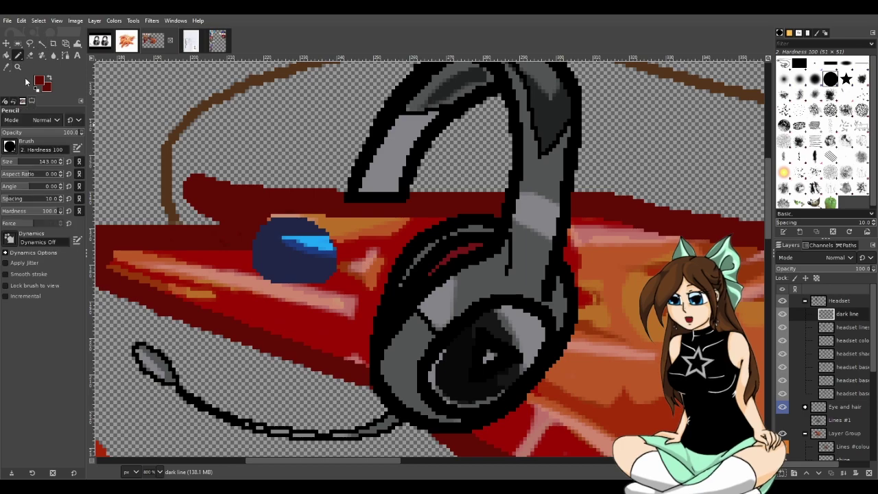
left_click_drag(14, 164, 4, 165)
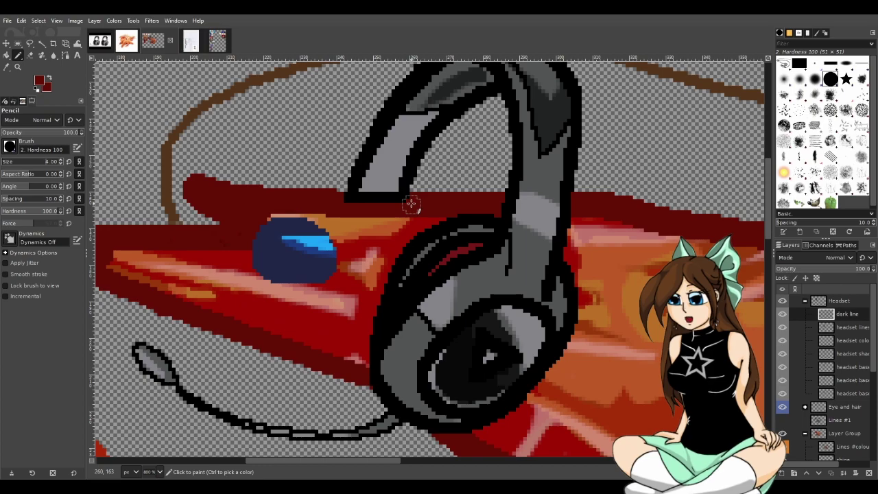
key("bracketleft")
key("bracketleft")
key("bracketleft")
key("bracketleft")
left_click(372, 200)
left_click_drag(364, 196, 392, 194)
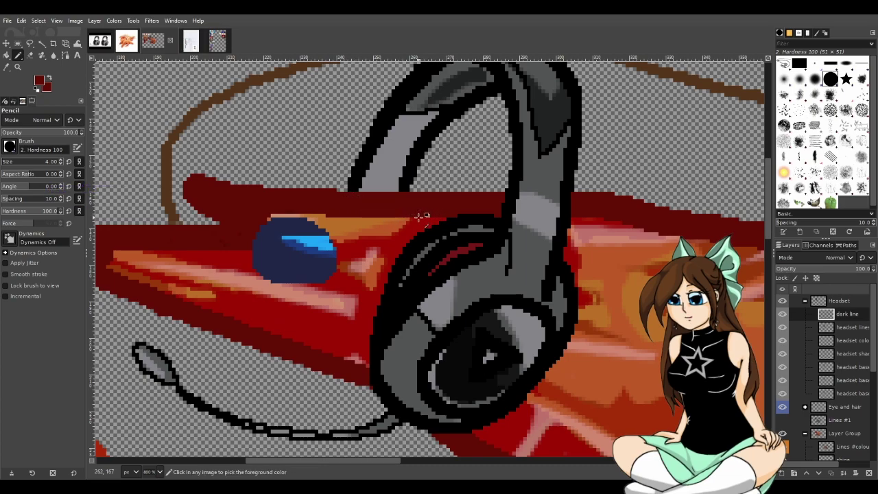
Save the image with the corrected headband edge
scroll(417, 216, "down", 2, "ctrl")
scroll(420, 220, "down", 1, "ctrl")
key("ctrl+s")
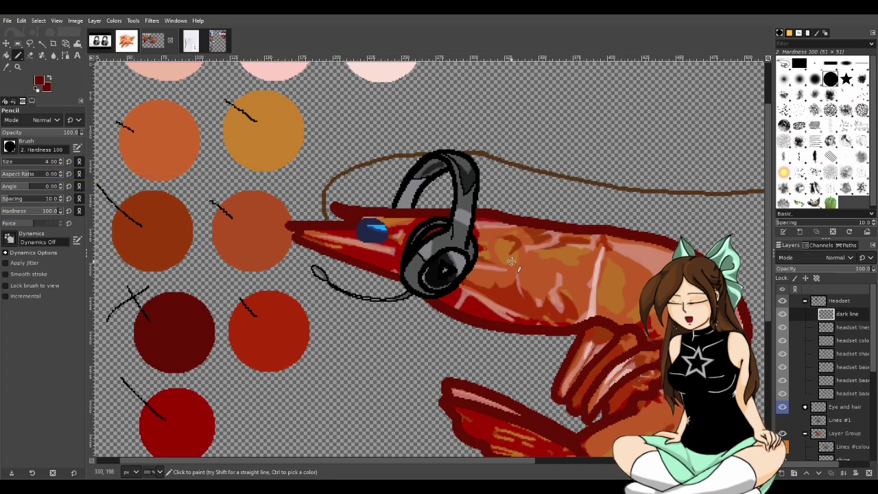
left_click(7, 20)
left_click(28, 115)
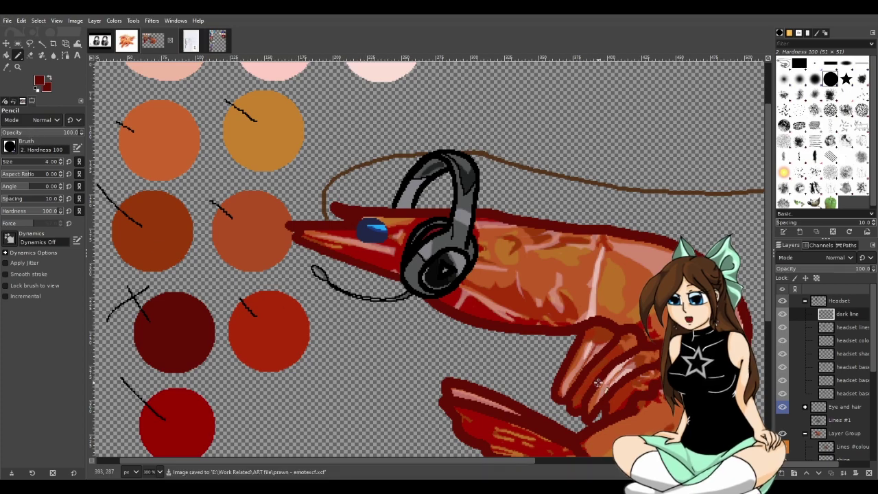
Examine the prawn's body, tail and head outline at different zoom levels
scroll(598, 382, "down", 2)
scroll(607, 404, "up", 2)
left_click_drag(525, 461, 567, 460)
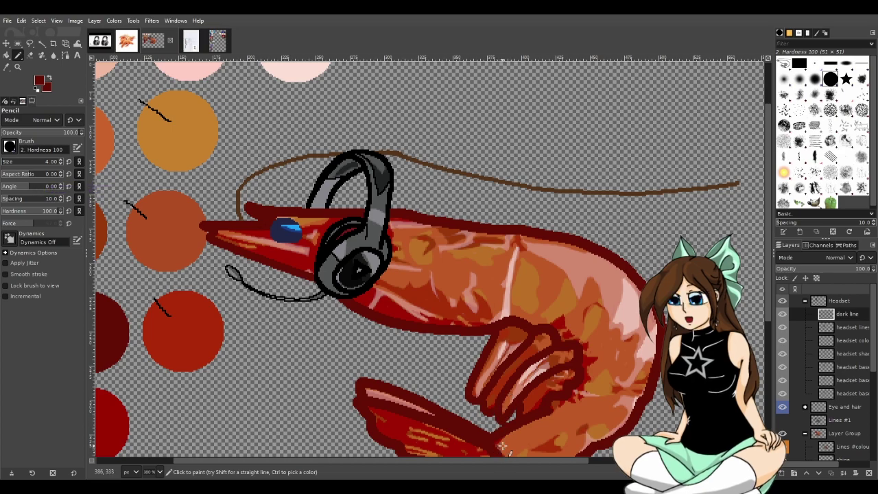
scroll(523, 389, "down", 3)
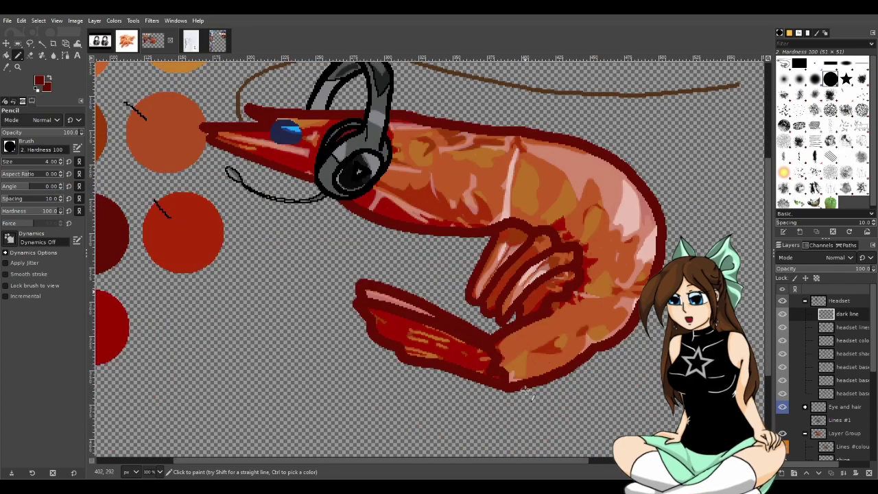
scroll(525, 387, "up", 3)
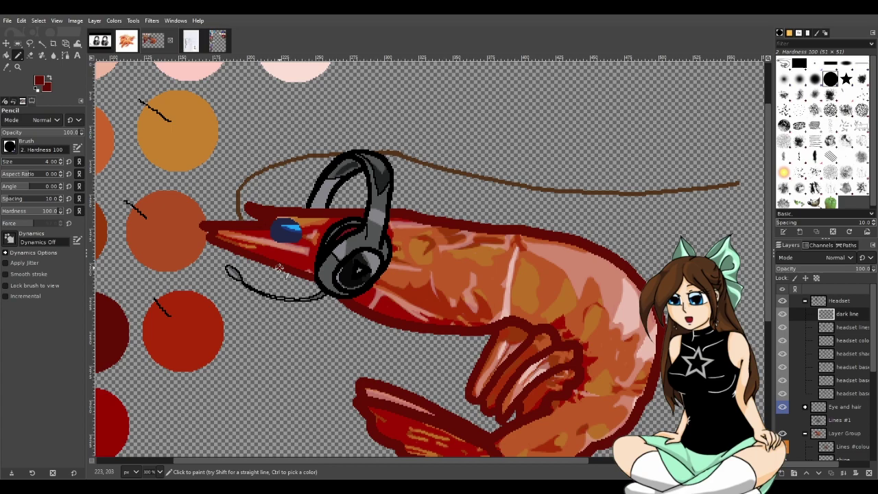
scroll(241, 235, "up", 7)
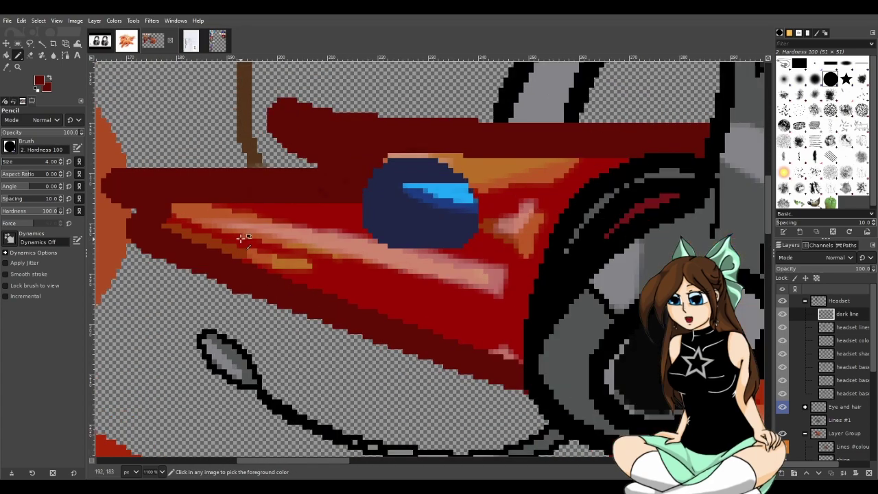
left_click_drag(297, 185, 303, 188)
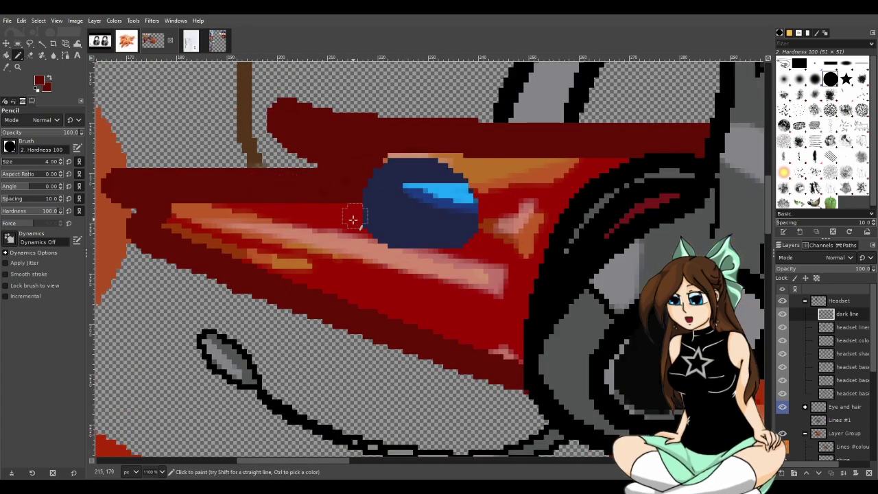
scroll(356, 255, "down", 4)
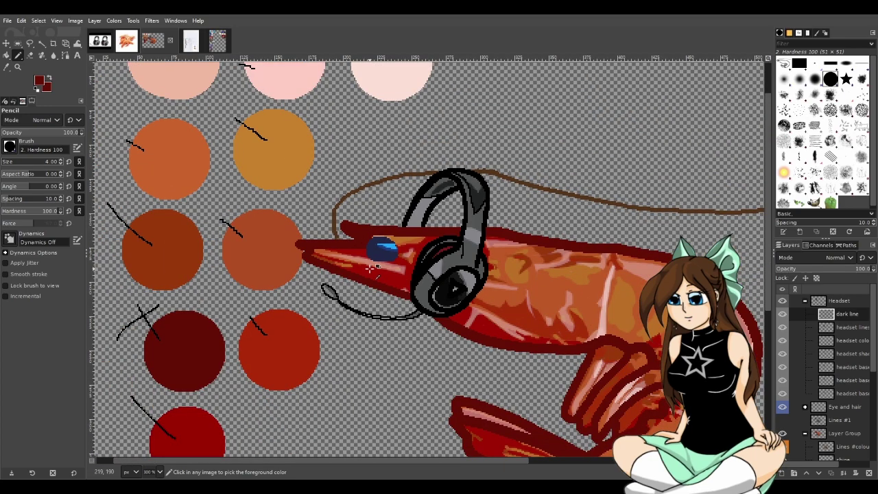
scroll(369, 269, "down", 2)
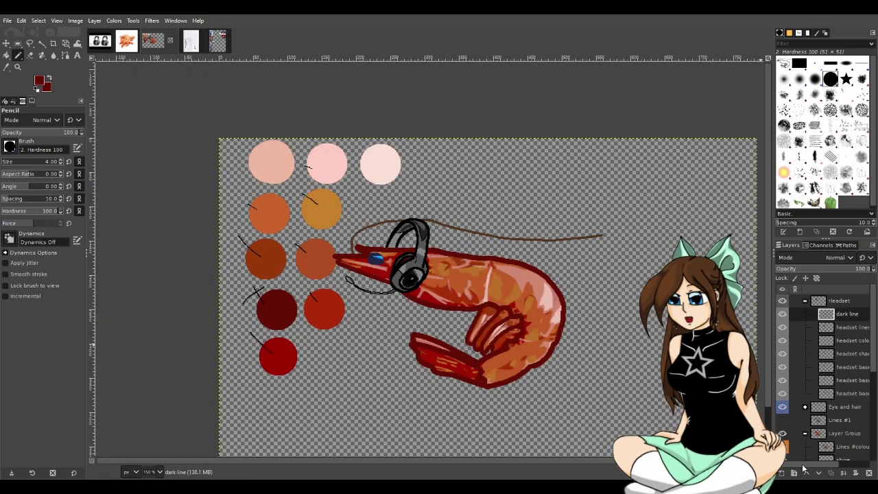
Collapse the Layer Group that holds the prawn's line, shine and base colour layers
scroll(805, 439, "down", 2)
scroll(805, 438, "down", 1)
left_click(804, 364)
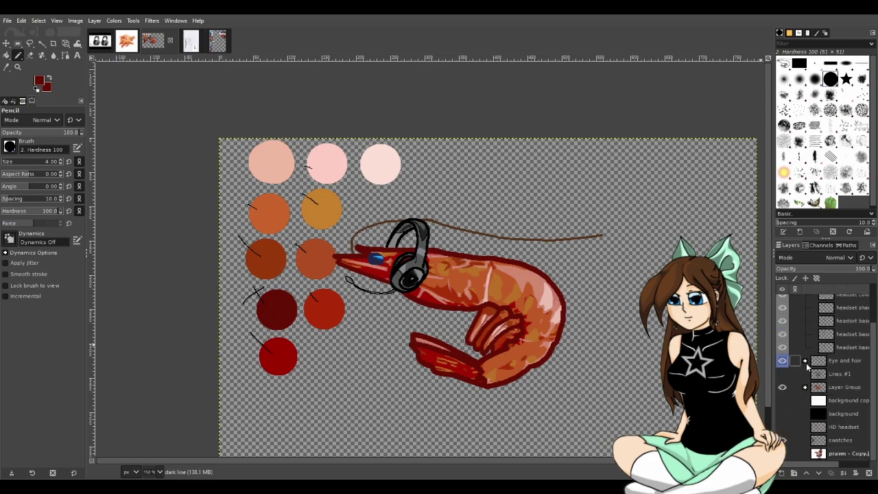
Check the whole illustration at reduced size and save the image
scroll(592, 393, "down", 4)
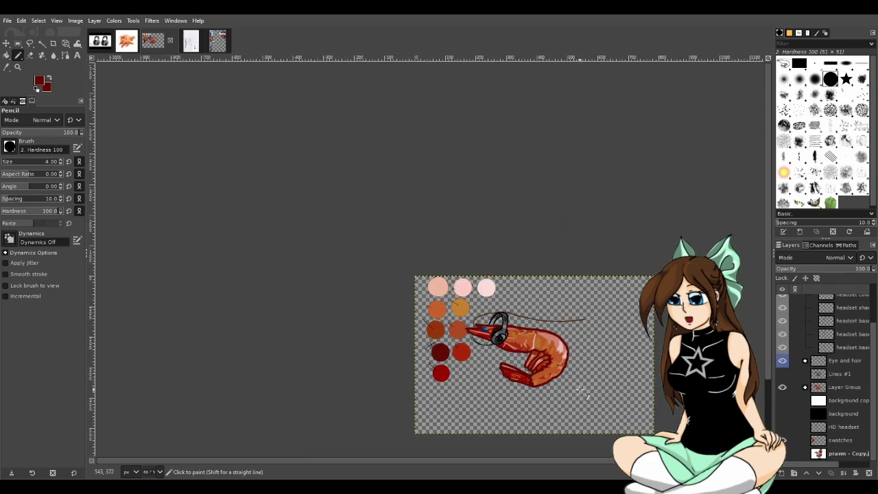
scroll(596, 398, "down", 1)
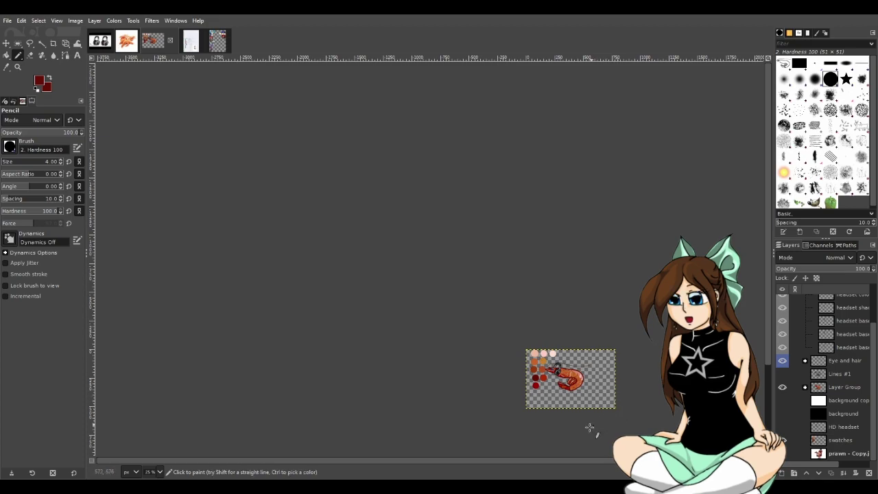
scroll(456, 453, "down", 1)
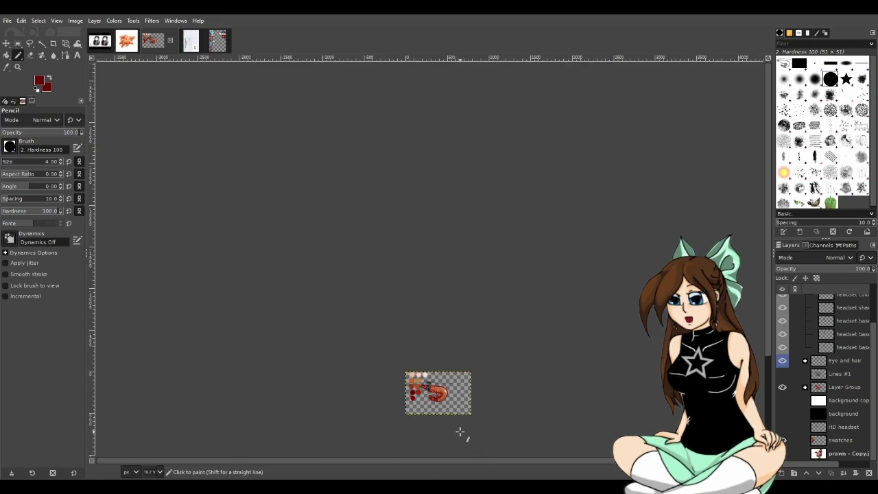
scroll(445, 436, "up", 1)
scroll(444, 436, "up", 3)
scroll(444, 432, "up", 1)
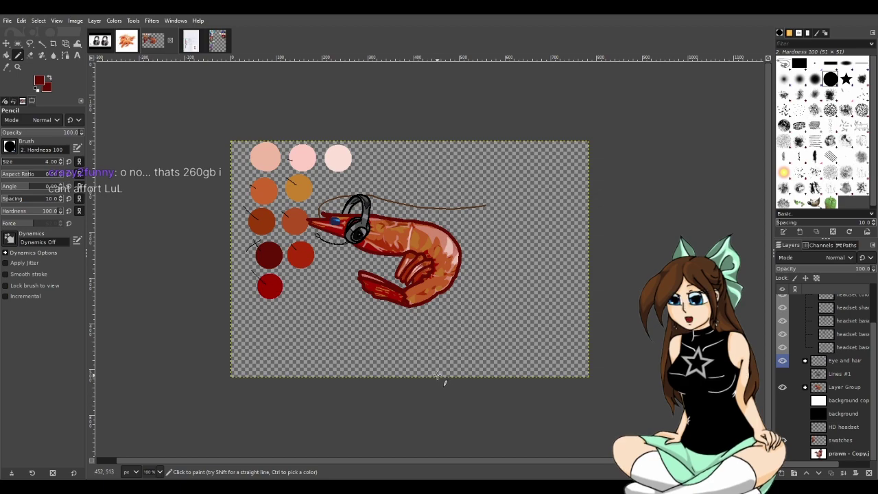
key("ctrl+s")
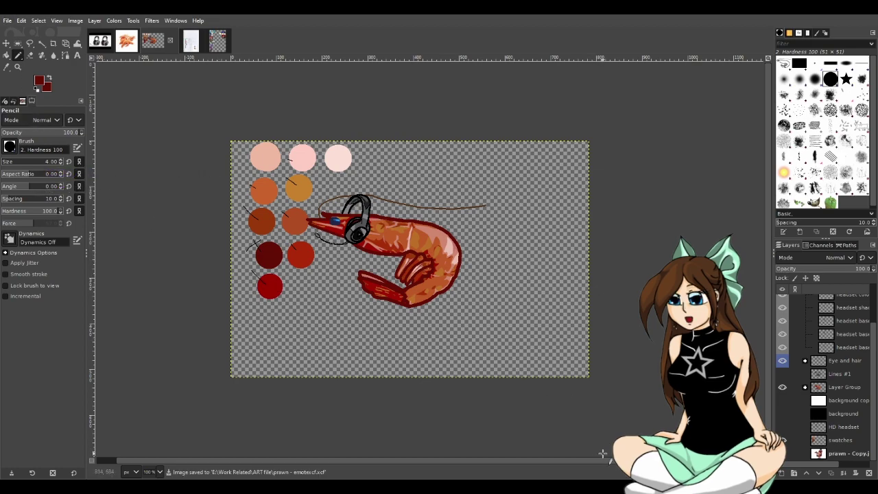
Centre the canvas in the view and collapse the Headset group in the layer list
key("shift+j")
key("shift+j")
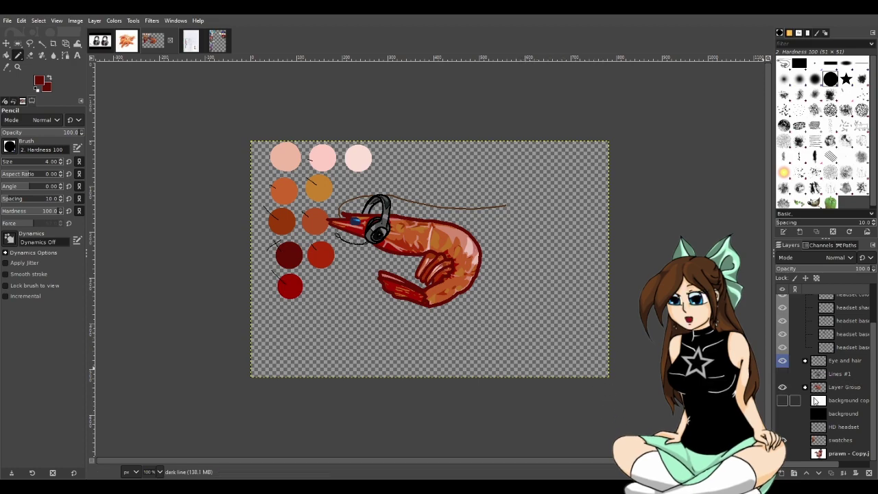
scroll(816, 371, "up", 2)
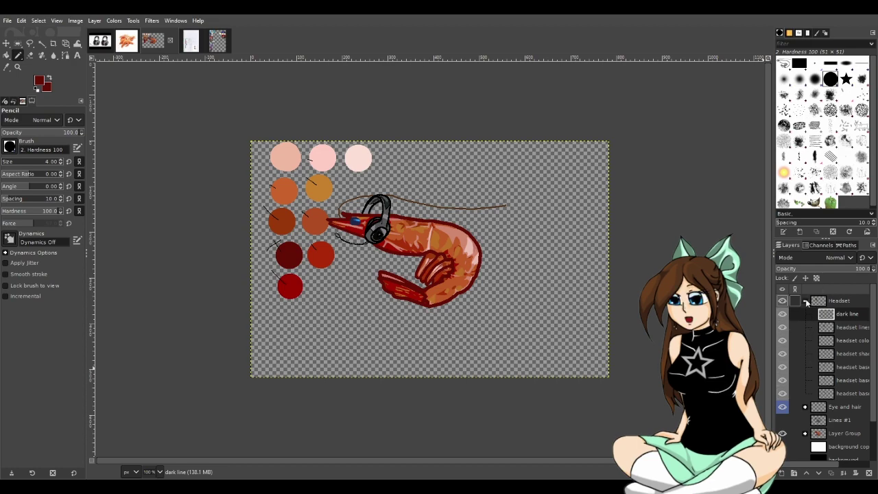
left_click(804, 300)
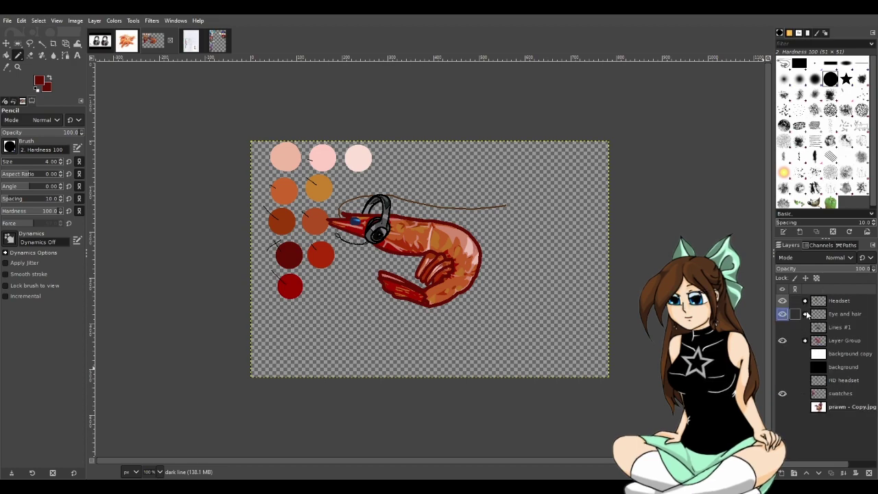
Add a new layer named bow and place it between the Headset and Eye and hair groups
left_click(844, 313)
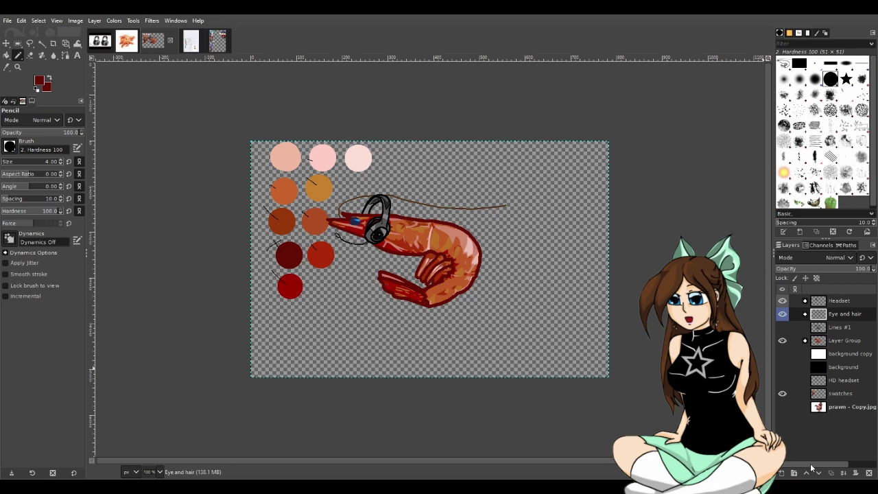
left_click(804, 313)
left_click(841, 327)
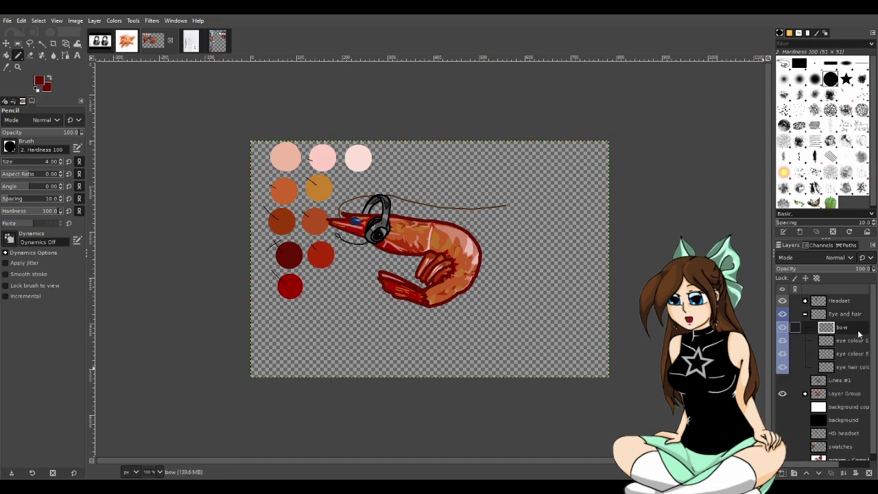
left_click_drag(840, 313, 836, 311)
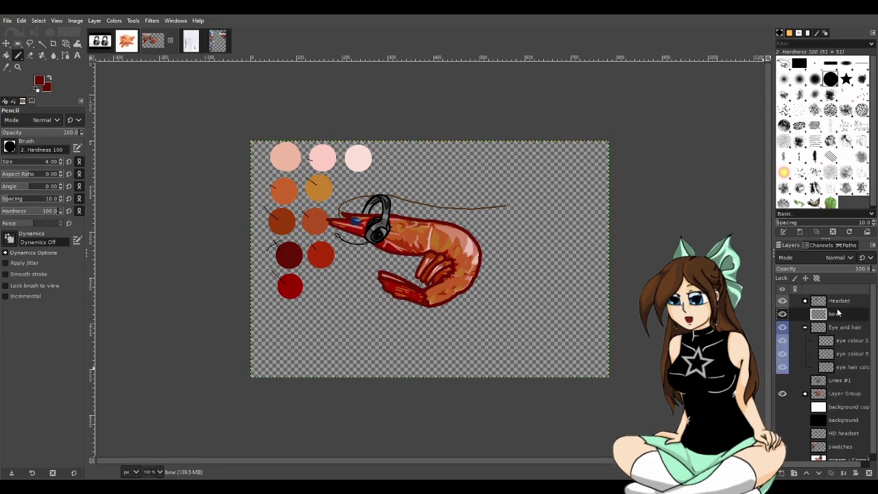
left_click(804, 327)
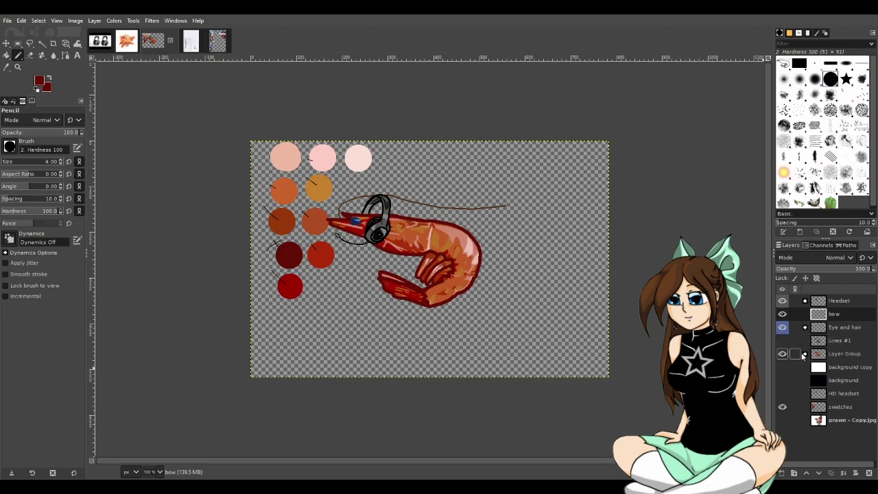
Inspect the headset area up close, and switch to the open image containing the character's colour palette
scroll(360, 242, "up", 3)
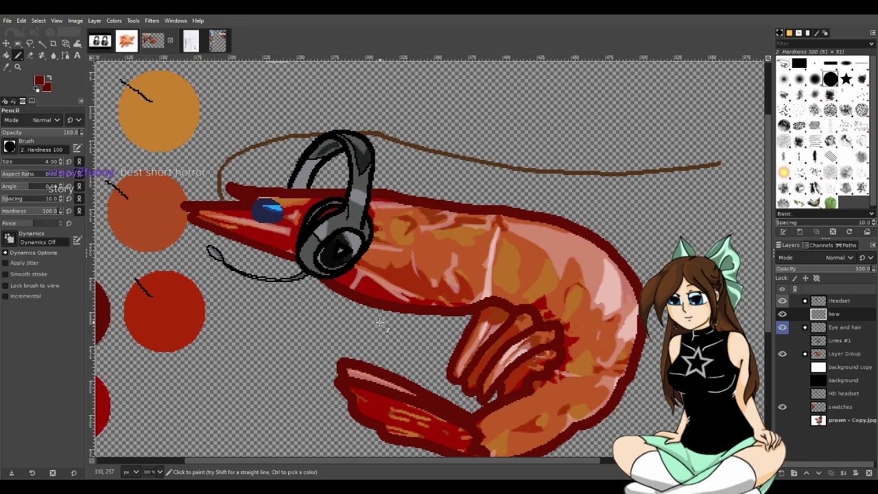
scroll(380, 322, "up", 1)
scroll(380, 322, "up", 3)
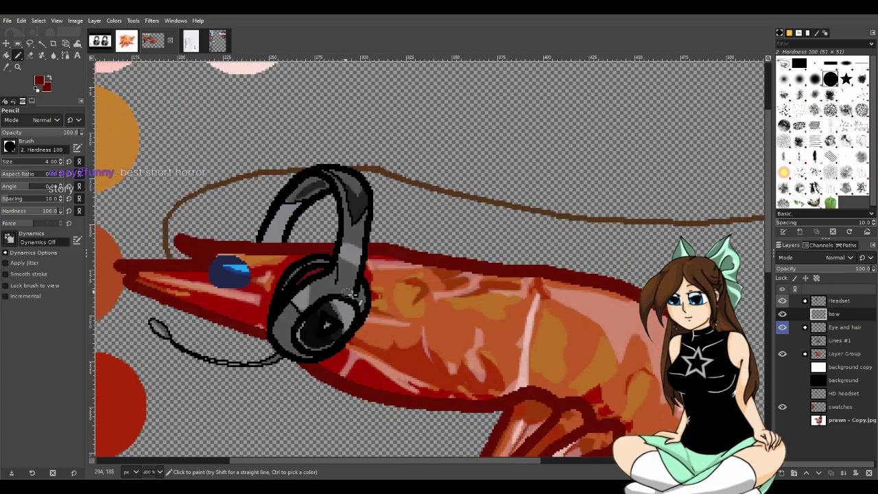
mouse_move(392, 461)
left_mouse_down()
mouse_move(358, 457)
mouse_move(365, 461)
left_mouse_up()
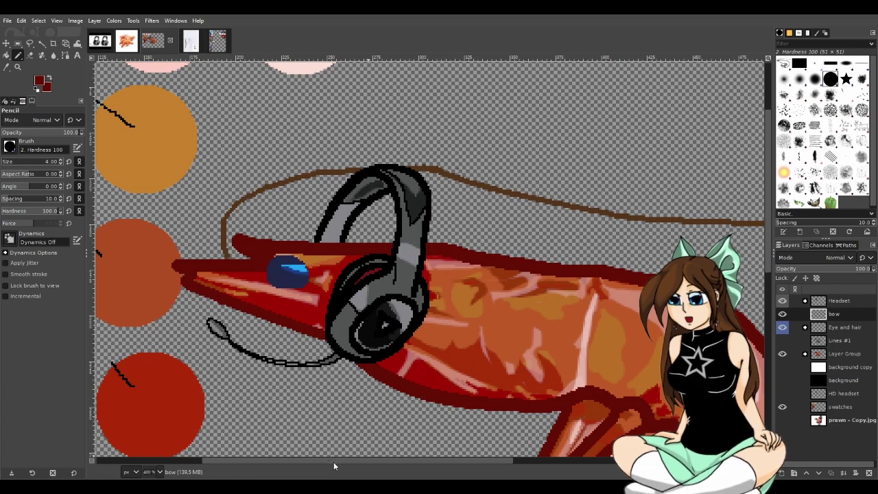
left_click_drag(372, 459, 424, 464)
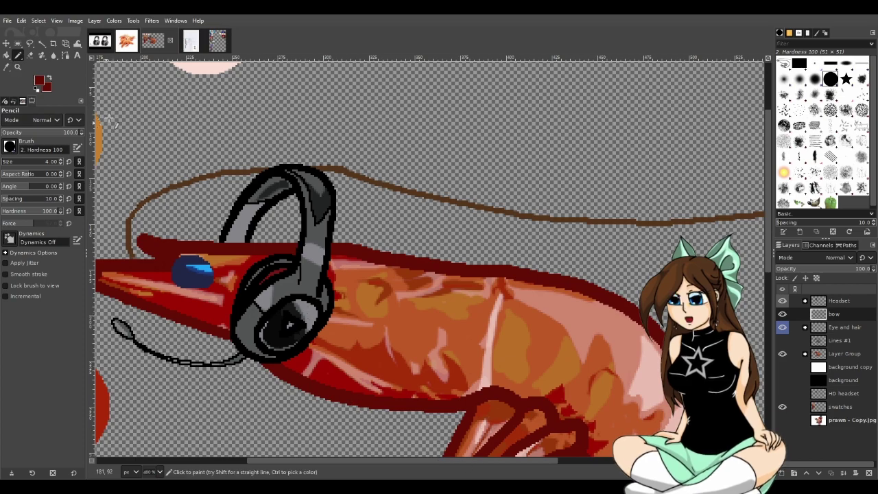
left_click(209, 39)
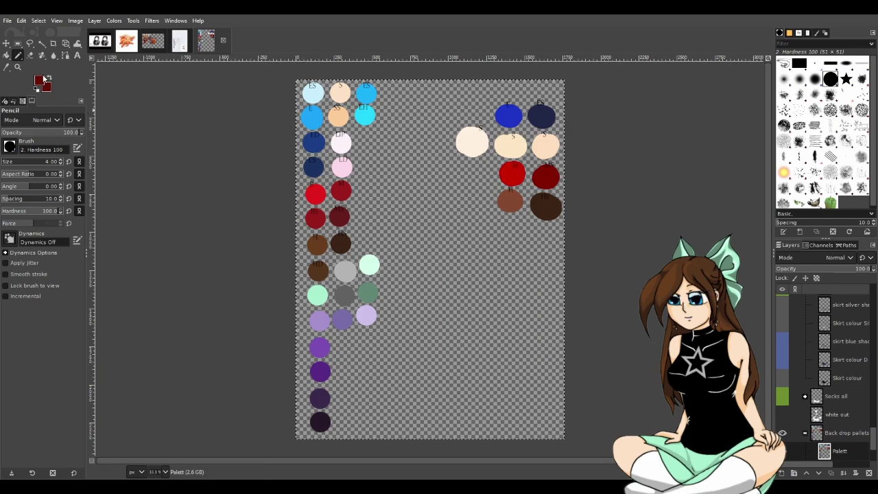
Sample the bright red swatch from the character palette as the foreground colour and return to the prawn image
left_click(6, 66)
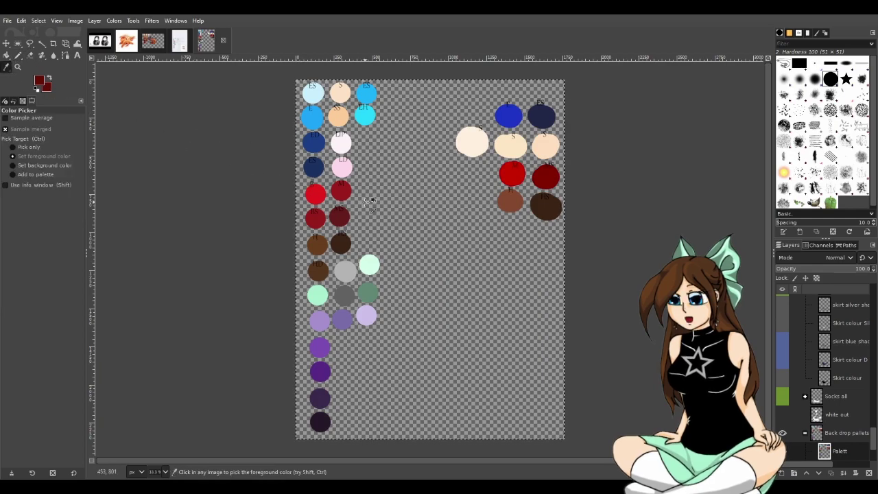
left_click(315, 196)
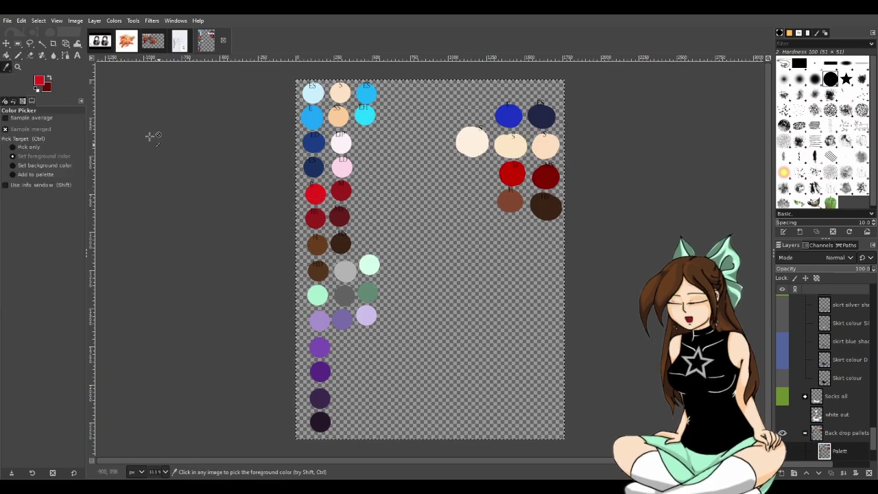
left_click(155, 41)
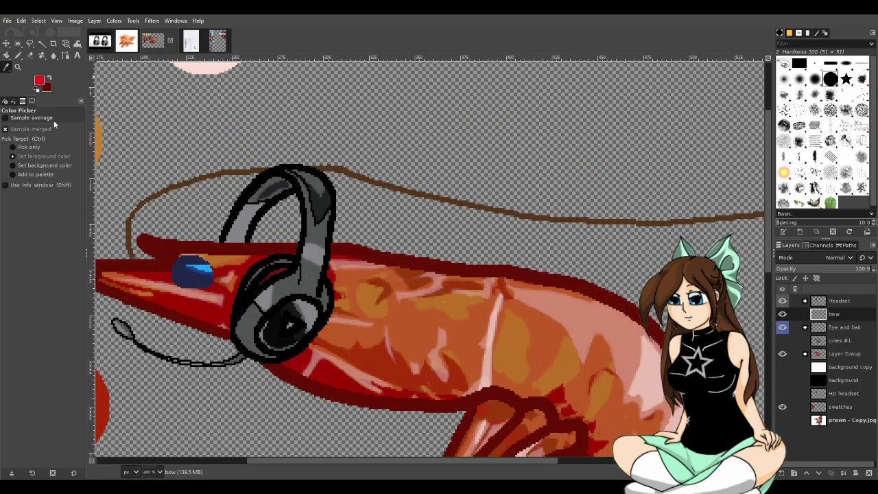
Sketch a pointed bow outline in red on the bow layer behind the headset with a size 4 pencil
left_click(19, 57)
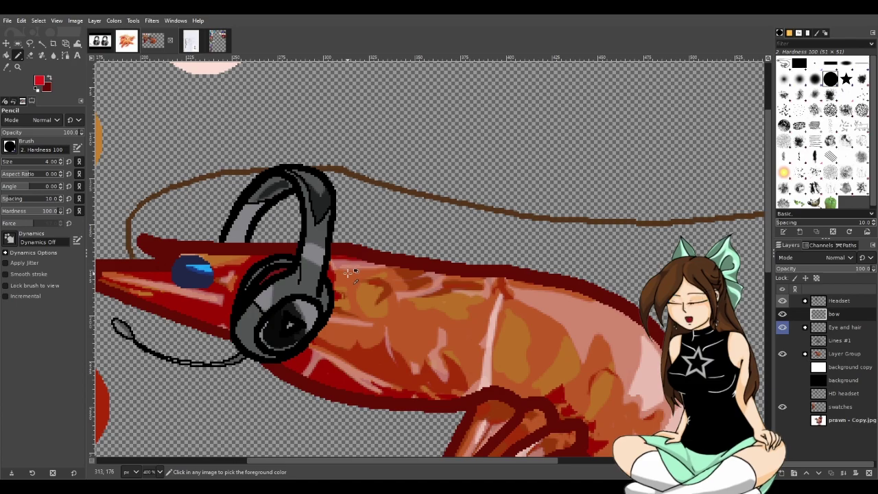
scroll(347, 272, "down", 1, "ctrl")
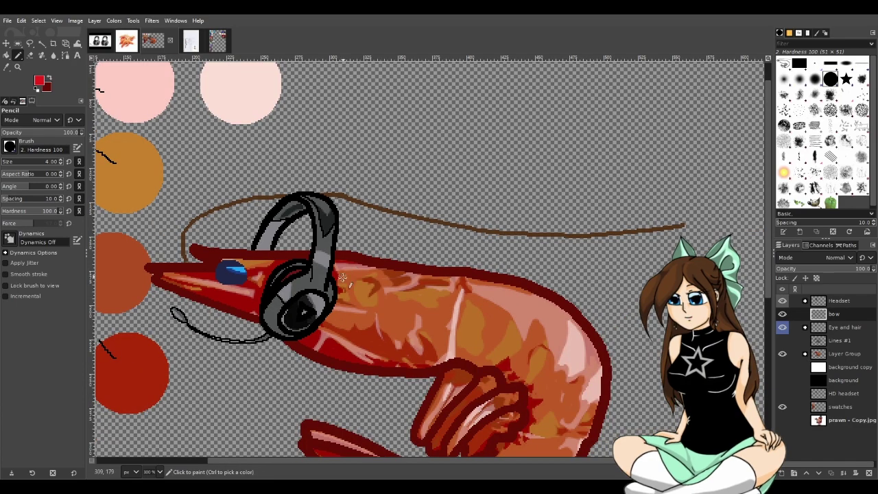
scroll(408, 458, "left", 3)
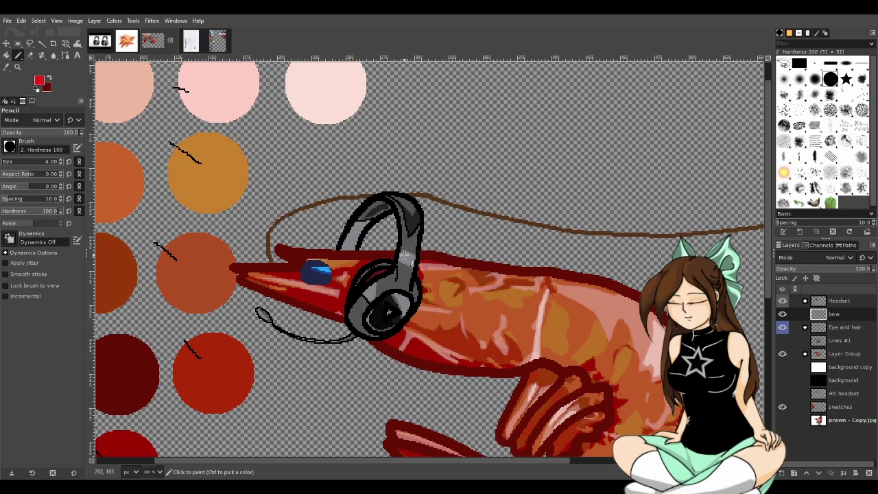
mouse_move(396, 252)
left_mouse_down()
mouse_move(399, 228)
mouse_move(470, 141)
mouse_move(467, 184)
mouse_move(488, 217)
mouse_move(475, 240)
left_mouse_up()
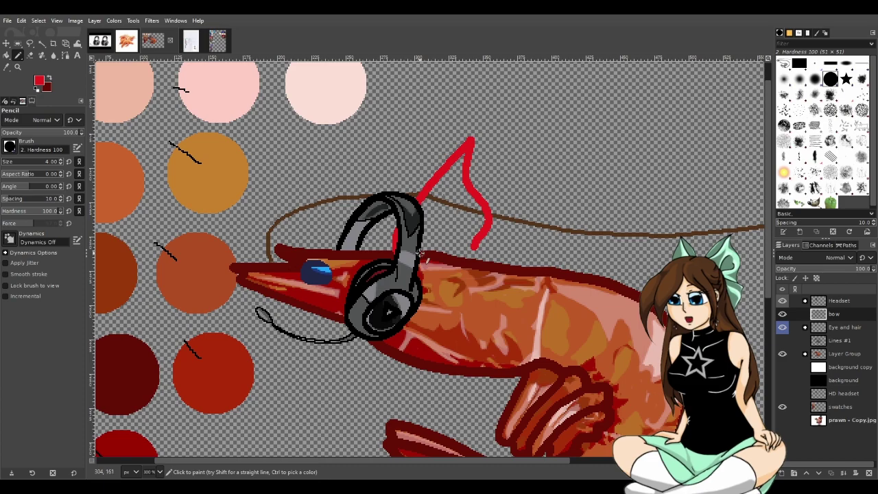
mouse_move(420, 253)
left_mouse_down()
mouse_move(515, 228)
mouse_move(499, 241)
mouse_move(498, 262)
left_mouse_up()
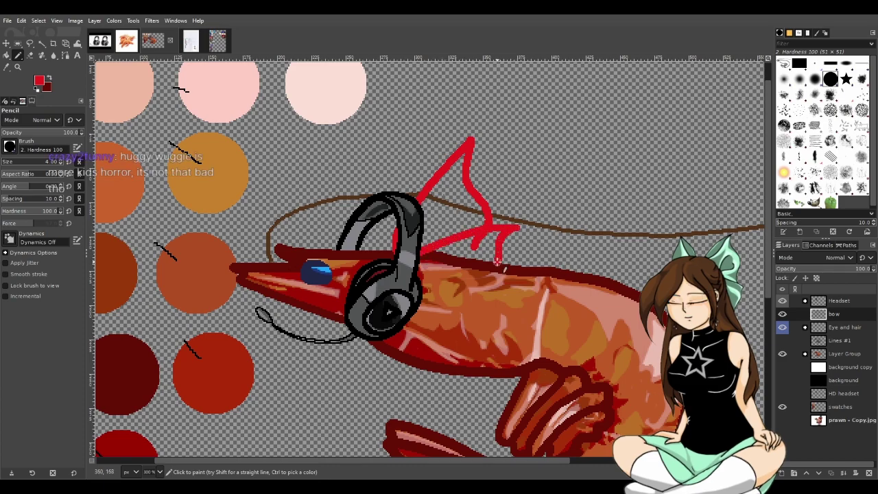
scroll(496, 286, "down", 3)
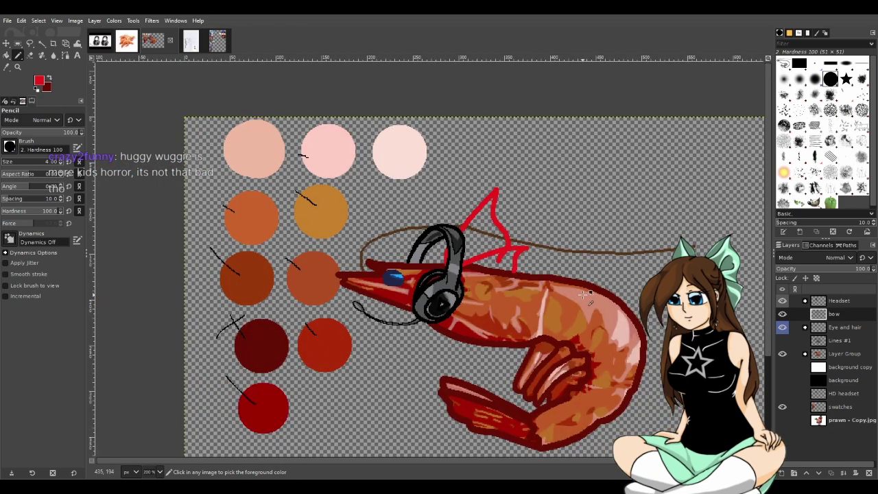
Scale the bow layer to a width of 684 px with its proportions kept
scroll(589, 299, "up", 3)
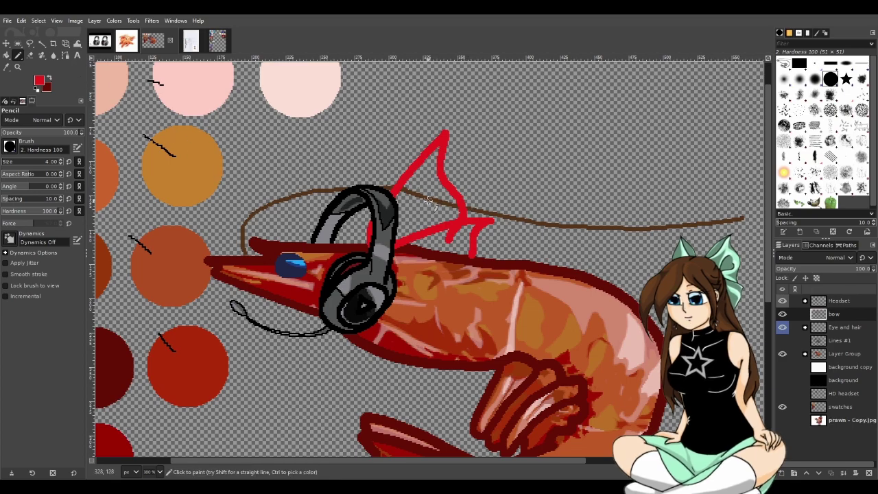
key("shift+s")
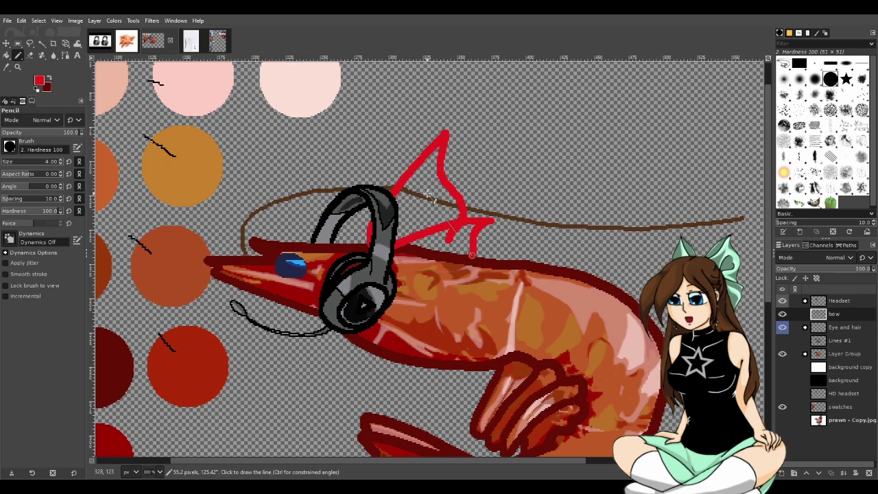
left_click(428, 200)
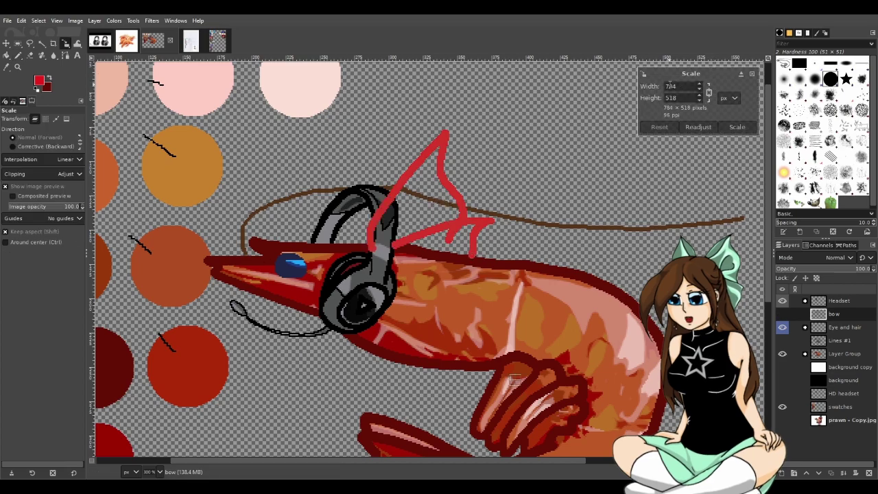
type("6")
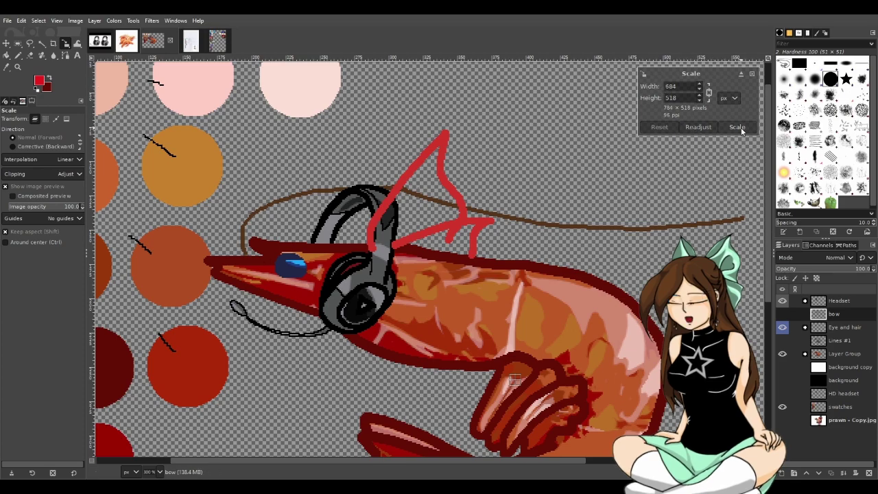
left_click(737, 127)
Move the scaled bow down and right so it sits behind the headband on the prawn's head
left_click(7, 43)
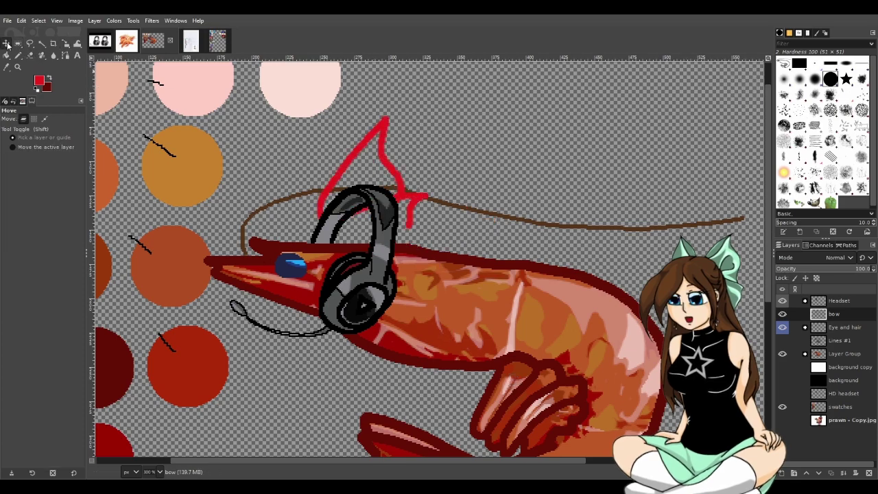
left_click_drag(384, 156, 408, 194)
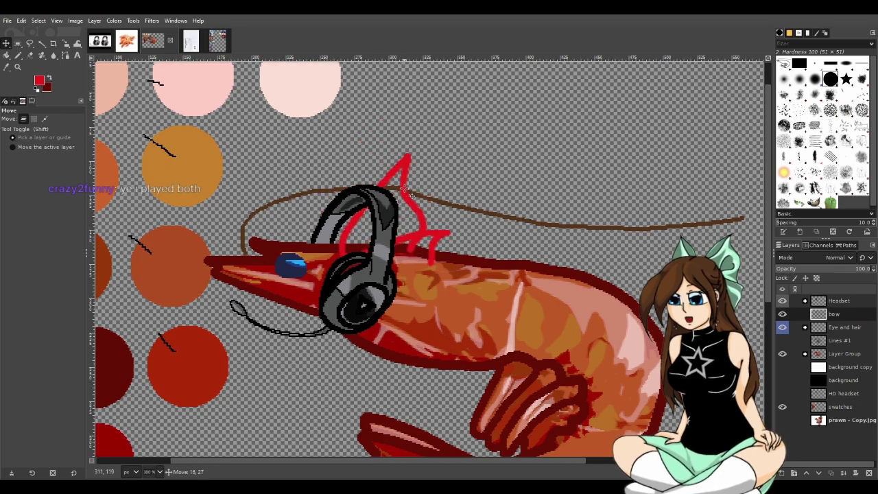
left_click_drag(405, 191, 423, 189)
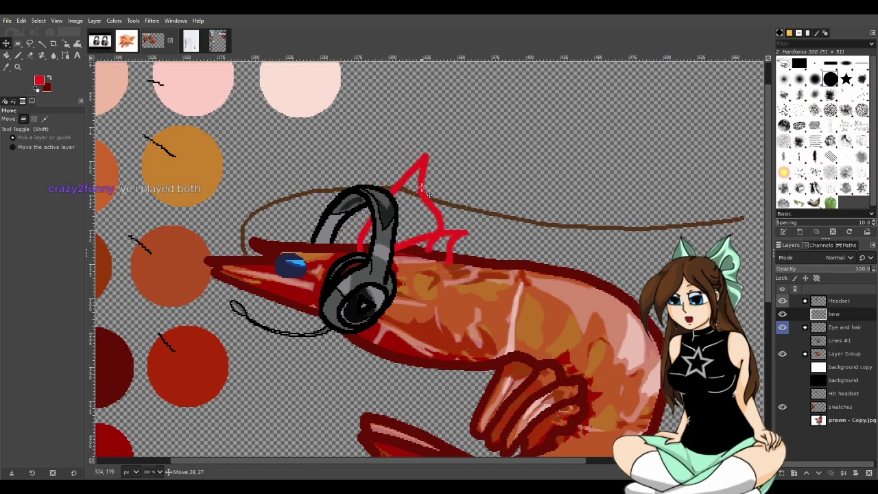
scroll(446, 200, "down", 2)
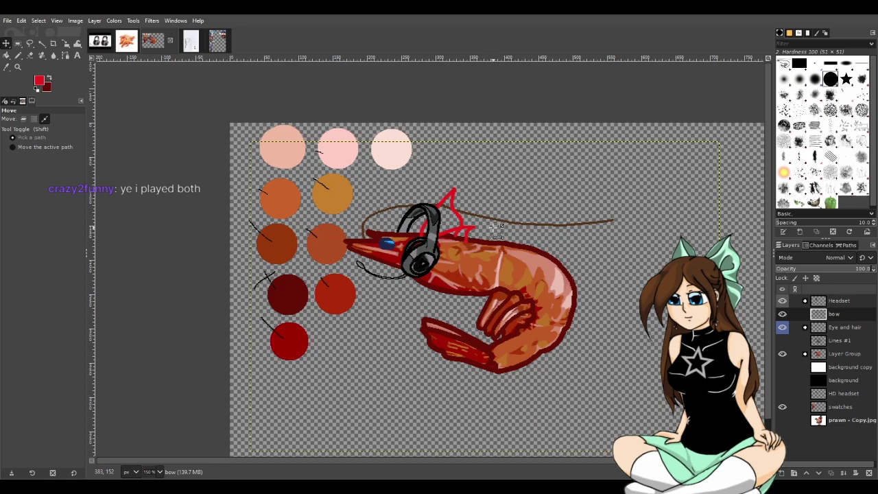
scroll(497, 230, "up", 2)
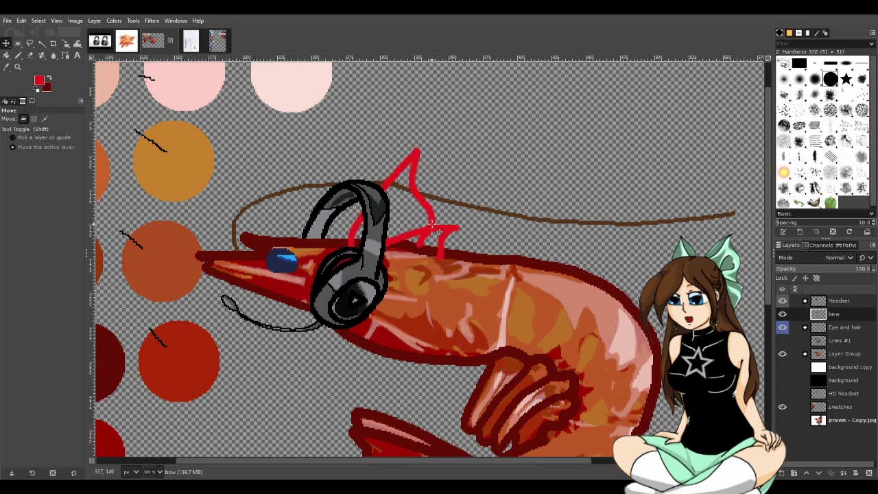
Scale the bow layer down once more with its proportions kept
key("shift+s")
left_click(433, 226)
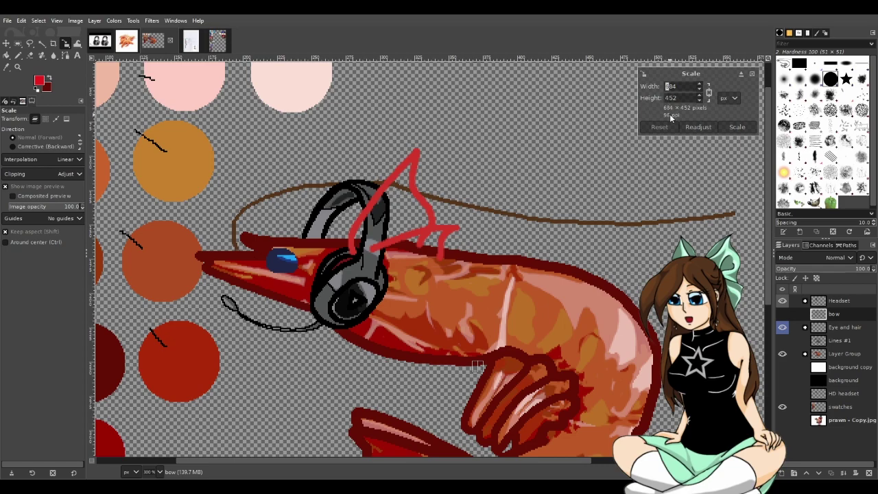
left_click(736, 127)
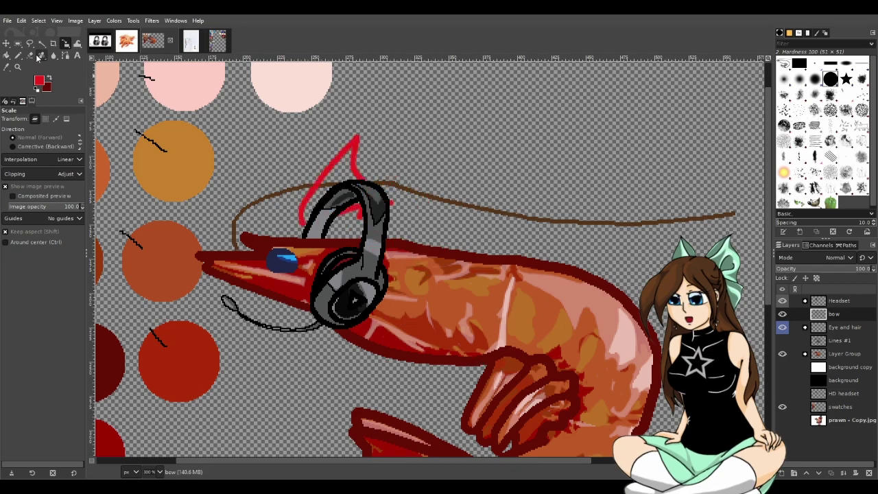
Reposition the smaller bow so its open end tucks behind the rear edge of the headband
key("m")
mouse_move(358, 154)
left_mouse_down()
mouse_move(420, 209)
mouse_move(437, 182)
left_mouse_up()
scroll(438, 182, "down", 2)
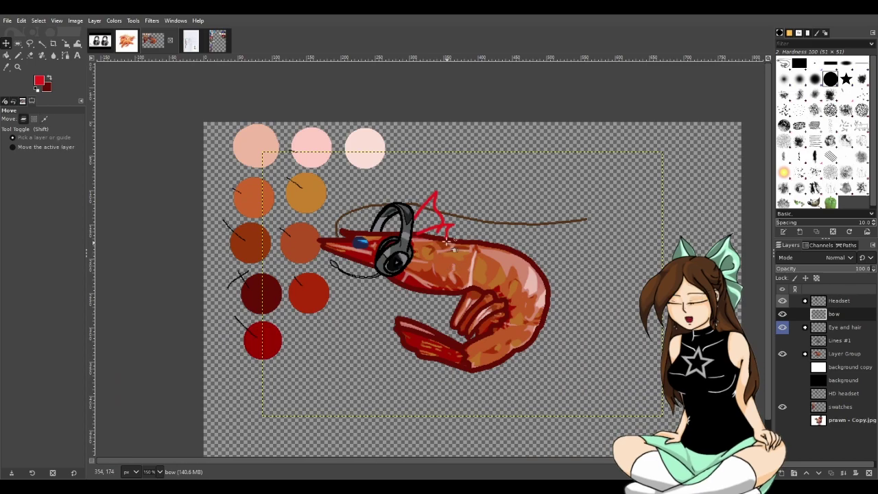
scroll(429, 216, "up", 3)
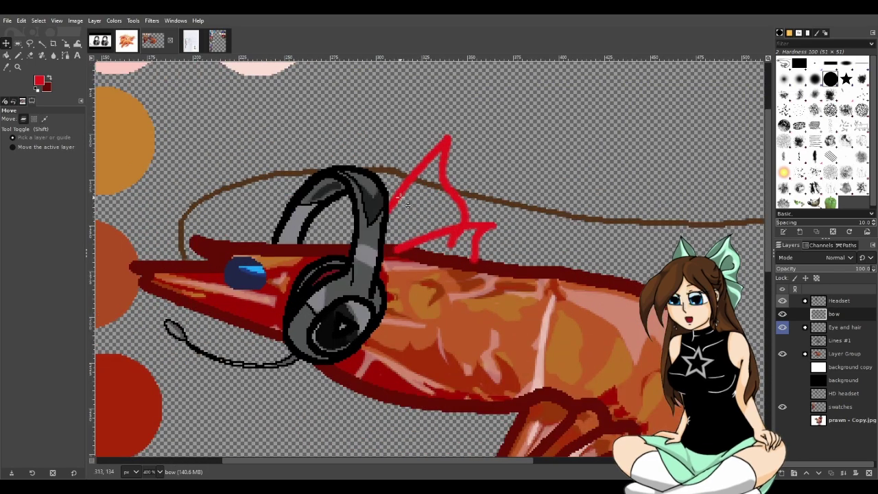
left_click_drag(406, 203, 382, 199)
left_click_drag(384, 199, 383, 199)
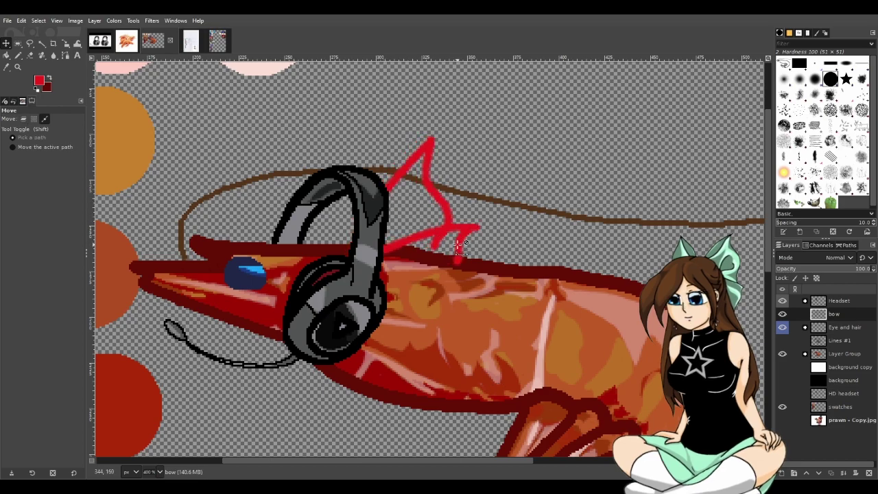
Compare the bow's previous and current positions by undoing and redoing its last move
key("Right")
key("Right")
key("Right")
key("Right")
key("Right")
key("Right")
key("Up")
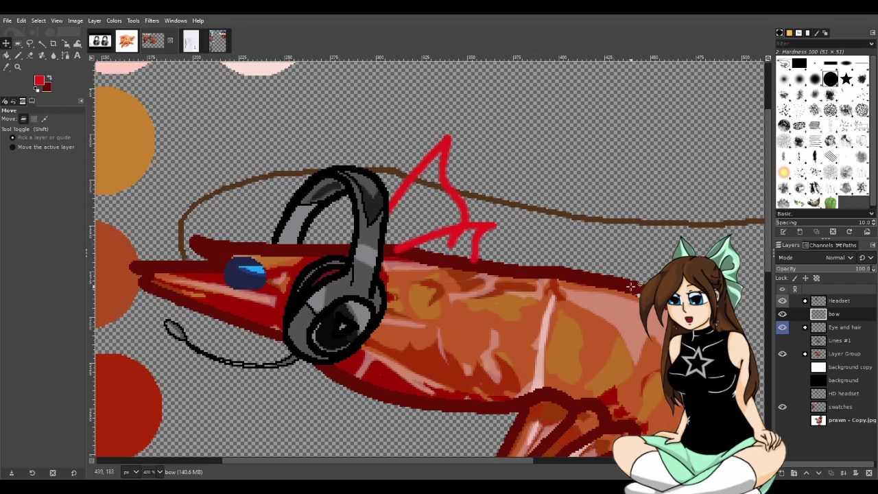
key("ctrl+z")
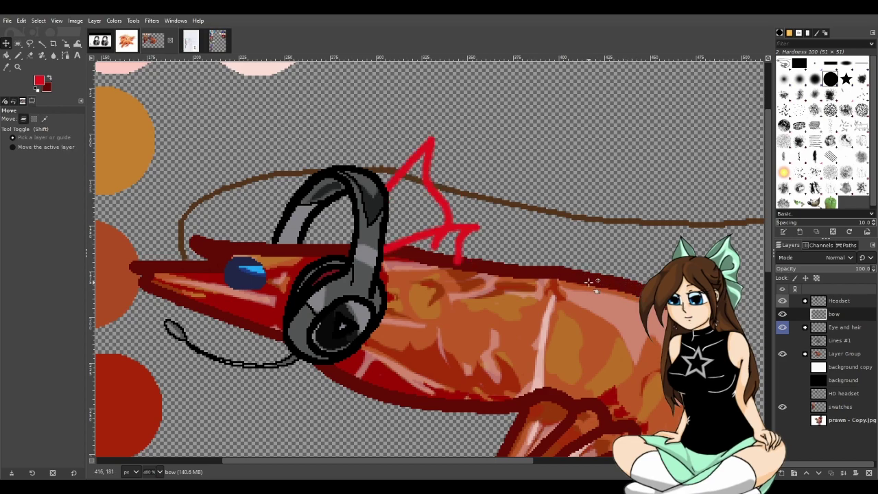
key("minus")
key("shift+m")
key("shift+m")
key("ctrl+y")
key("shift+m")
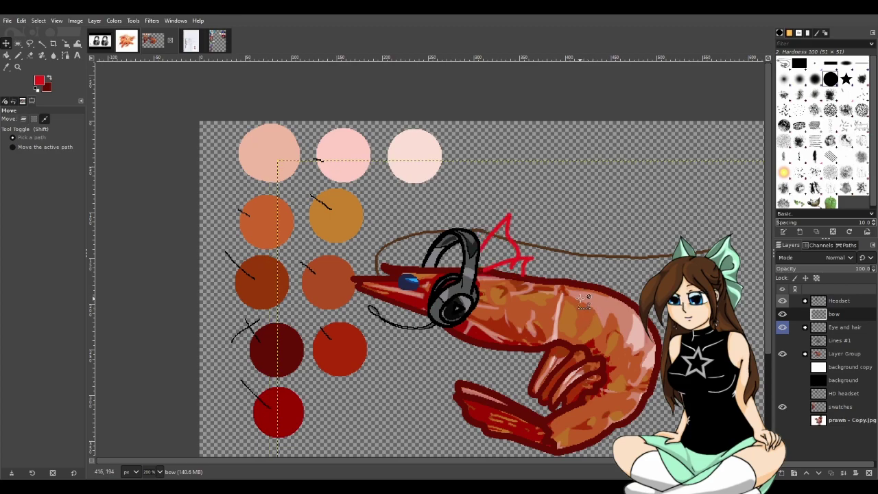
key("shift+m")
key("ctrl+z")
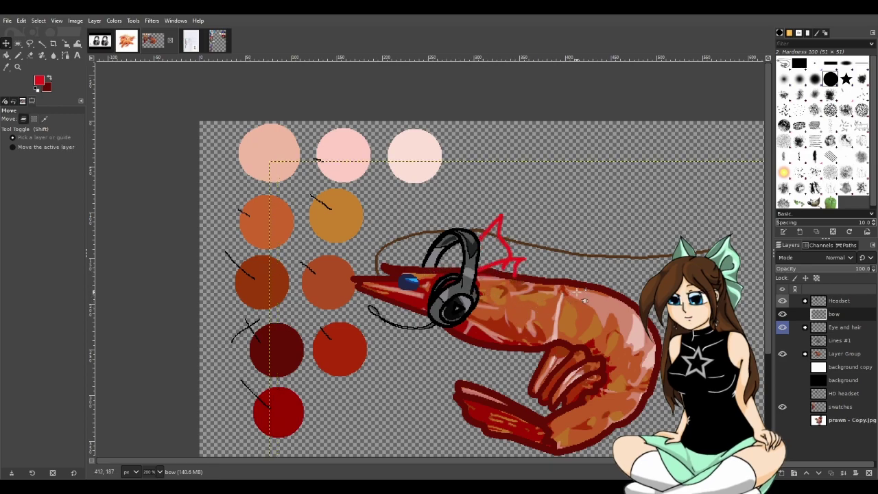
Move the bow layer directly below Layer Group and hide Layer Group, Eye and hair, and Headset
scroll(521, 318, "up", 2)
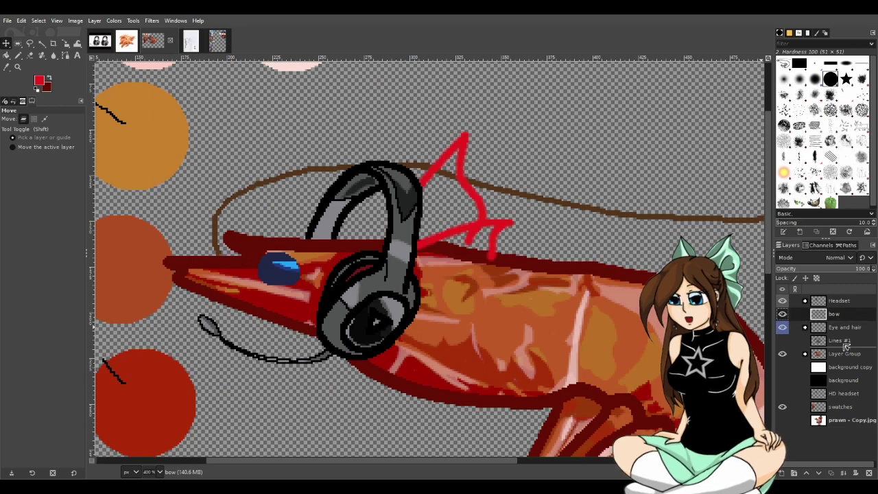
left_click_drag(845, 364, 841, 362)
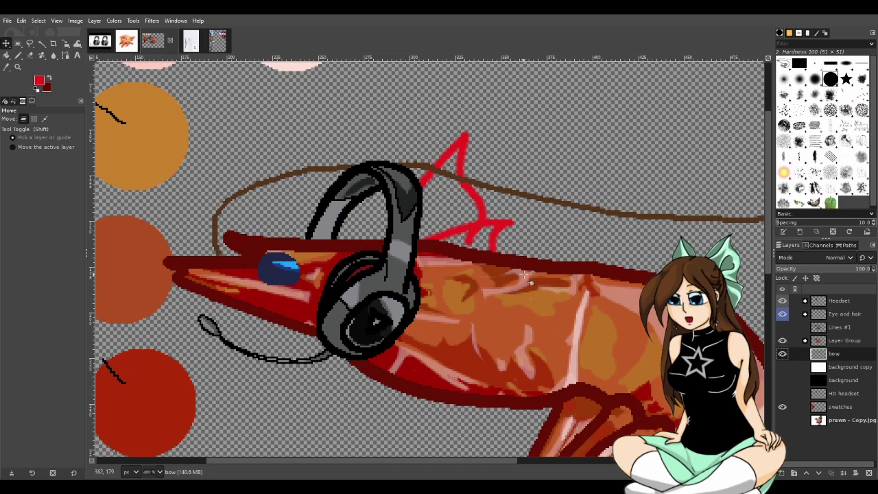
left_click(18, 54)
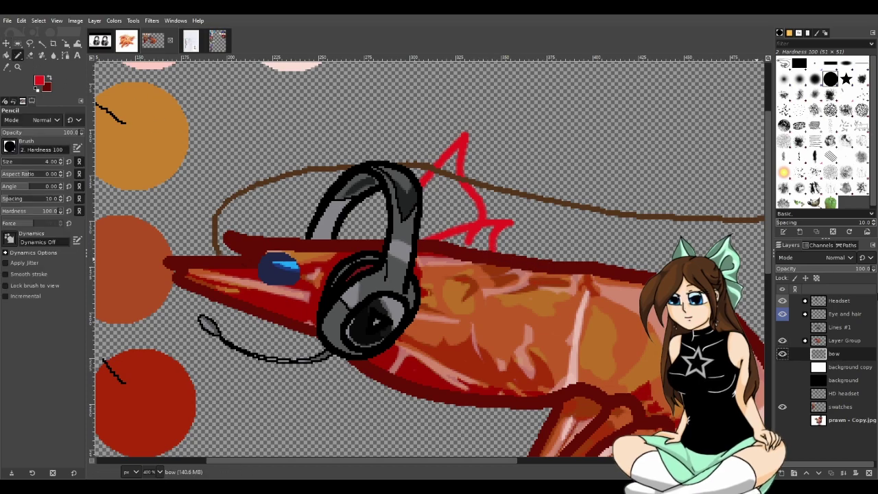
left_click(781, 340)
left_click(781, 314)
left_click(781, 300)
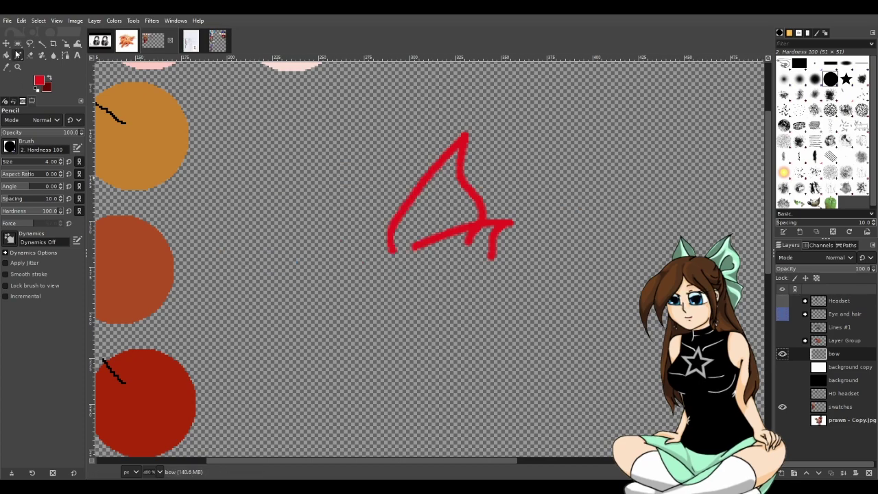
Close the bow outline along its lower edge and fill the selected shape solid red with a size 114 pencil
mouse_move(391, 250)
left_mouse_down()
mouse_move(433, 267)
mouse_move(495, 255)
left_mouse_up()
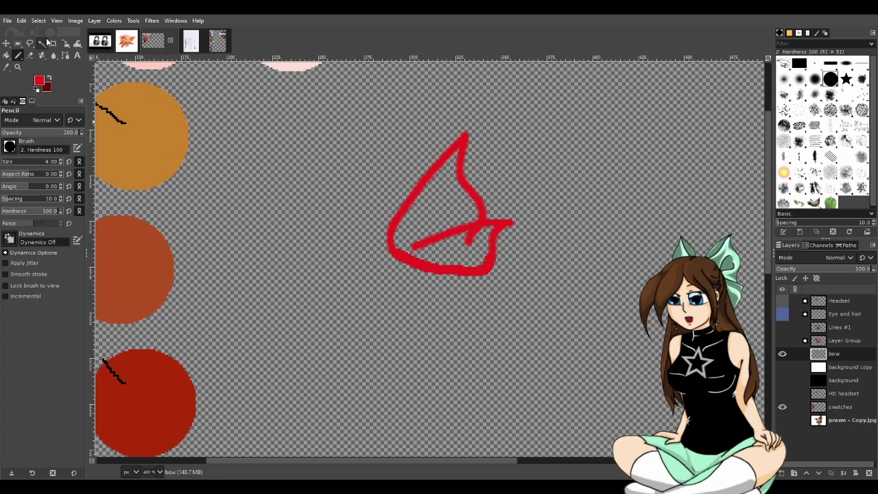
left_click(42, 44)
left_click(433, 199)
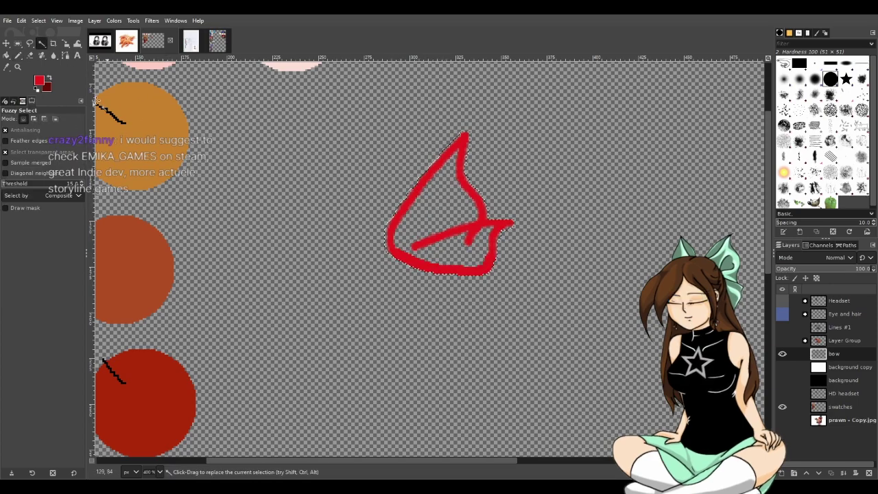
left_click(20, 56)
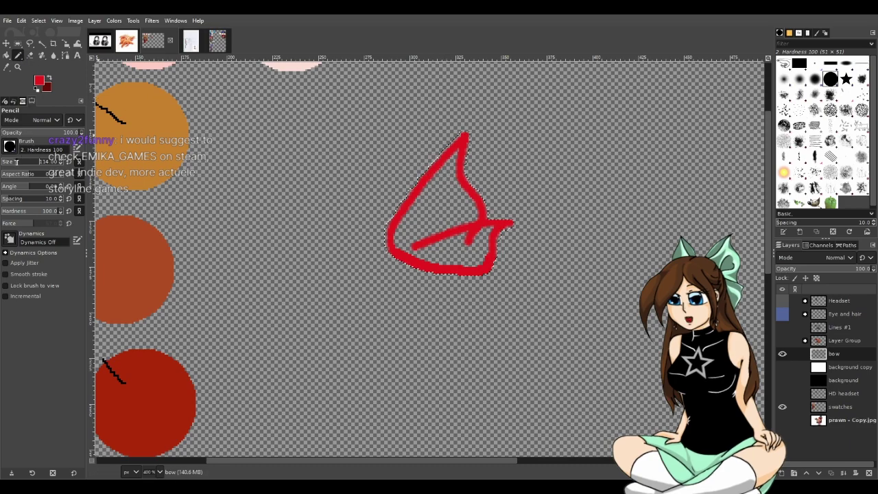
left_click(405, 175)
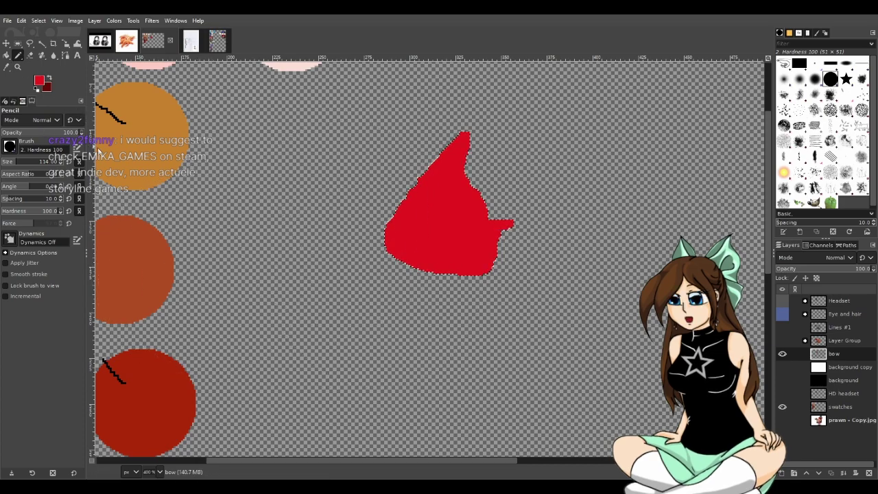
Undo the bow's solid red fill to restore its outline and duplicate the bow layer
left_click(782, 341)
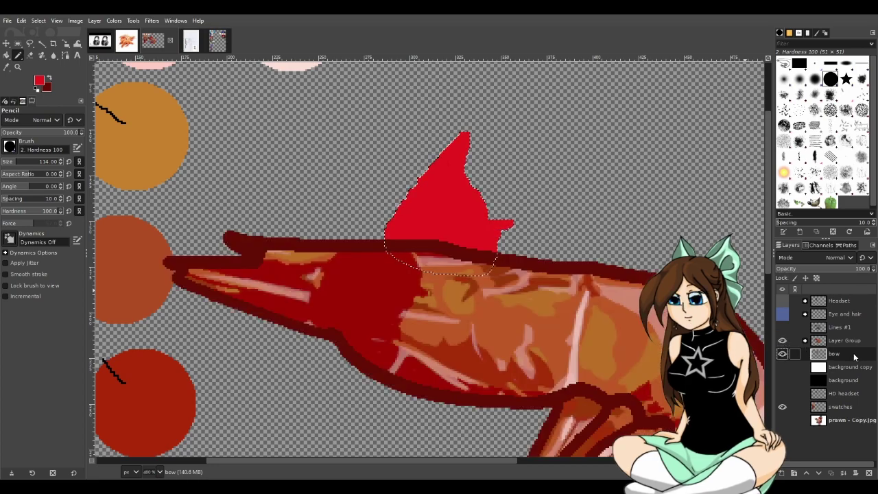
key("ctrl+z")
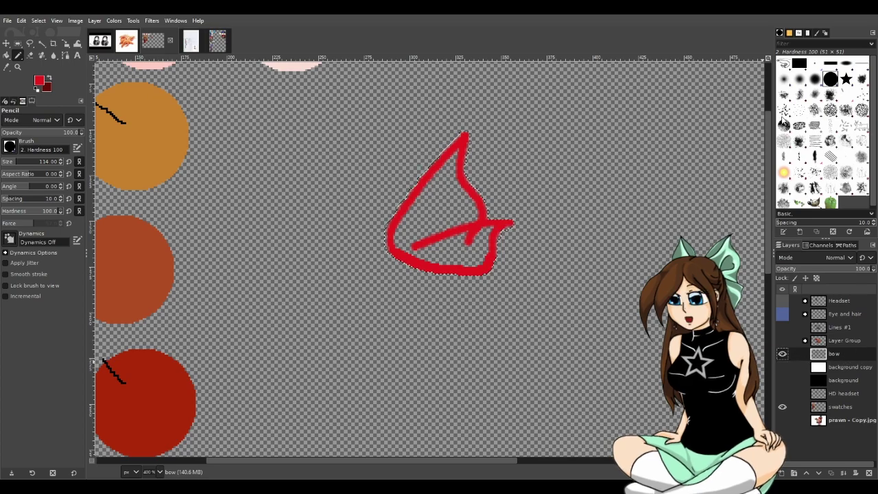
key("shift+ctrl+d")
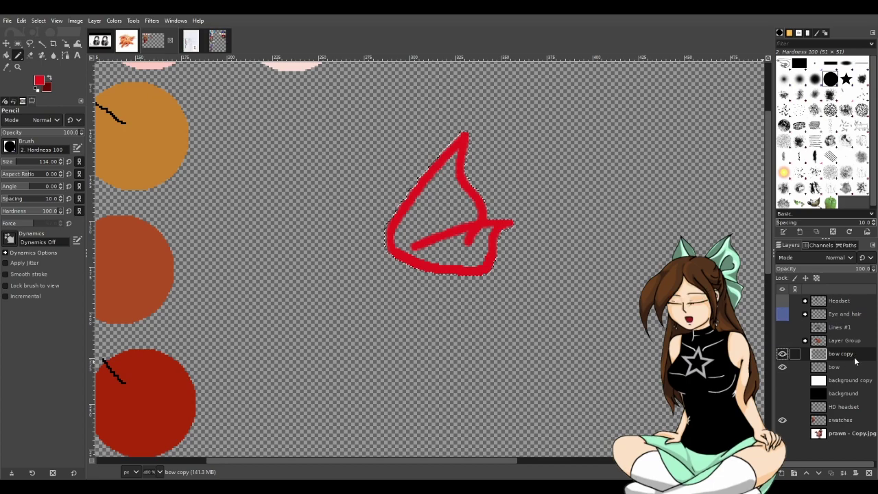
Fill the selected bow shape solid red on the bow copy layer with a size 168 pencil
left_click(42, 43)
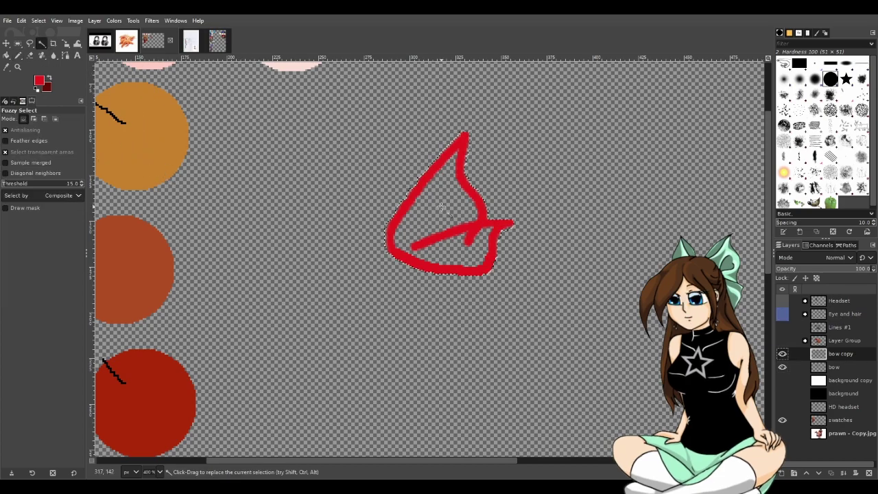
left_click(18, 55)
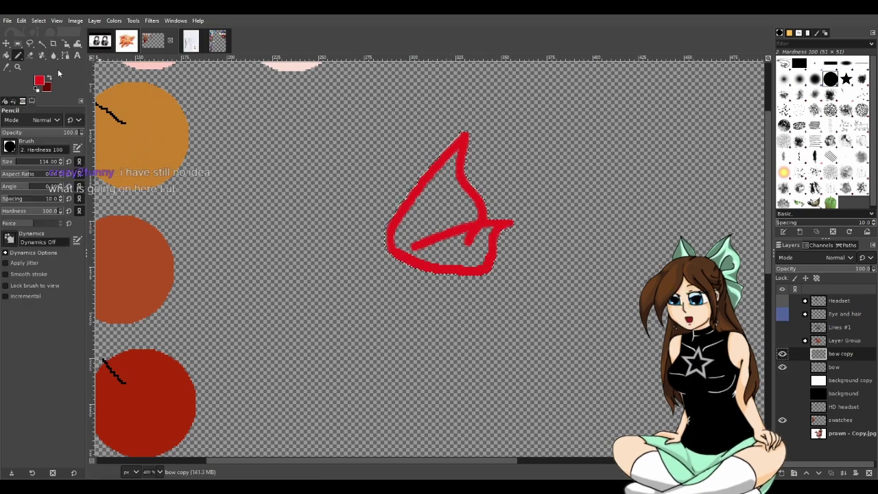
left_click(18, 162)
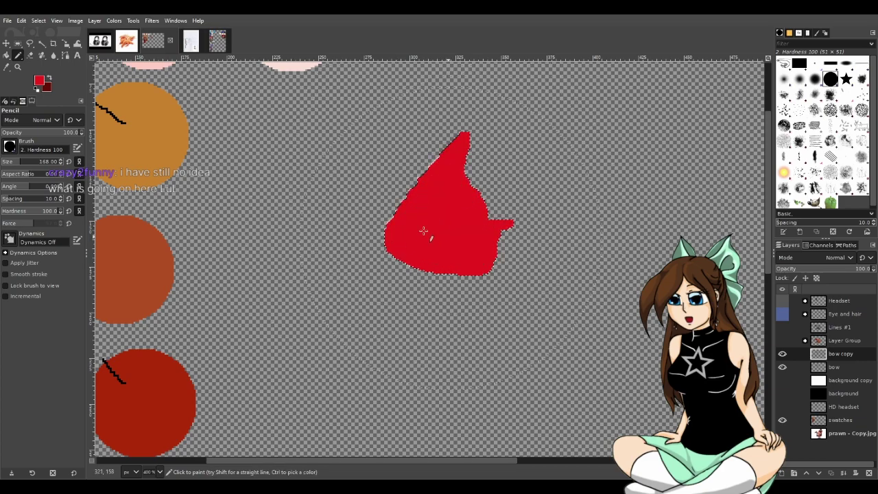
Set the pencil size to 27, show Layer Group and hide bow copy so only the original bow outline shows
left_click(7, 162)
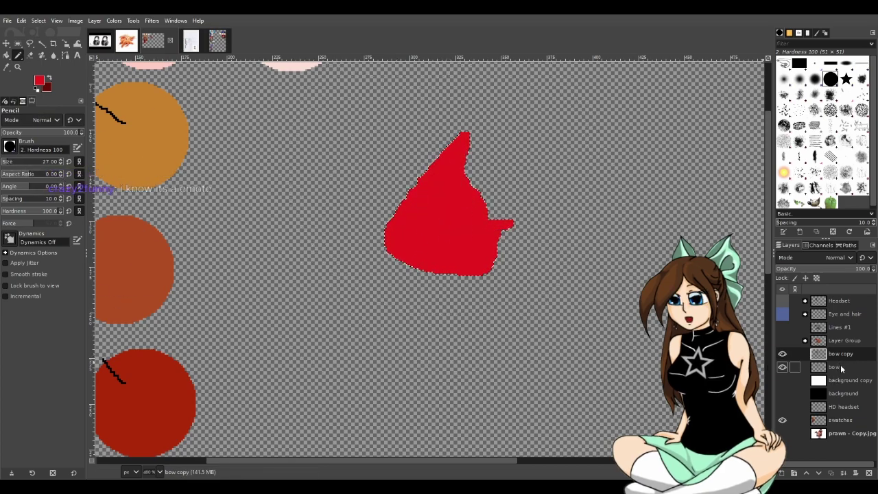
left_click(840, 364)
scroll(522, 317, "down", 2)
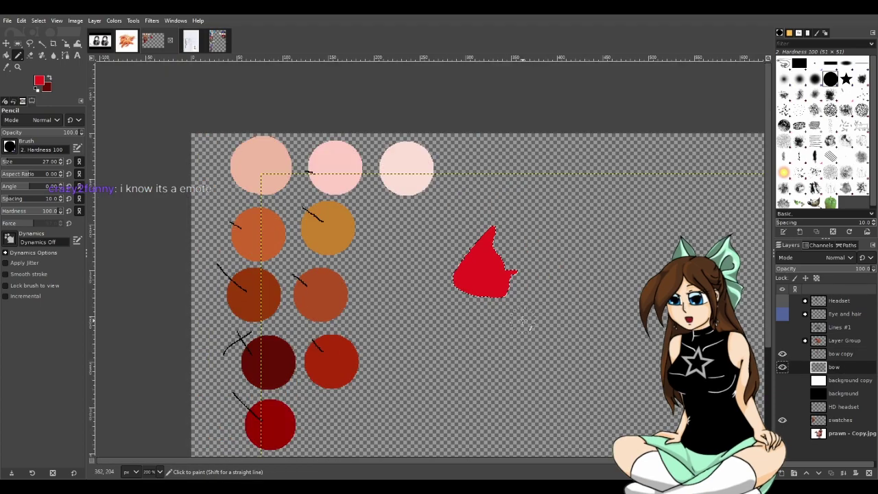
scroll(432, 236, "down", 3)
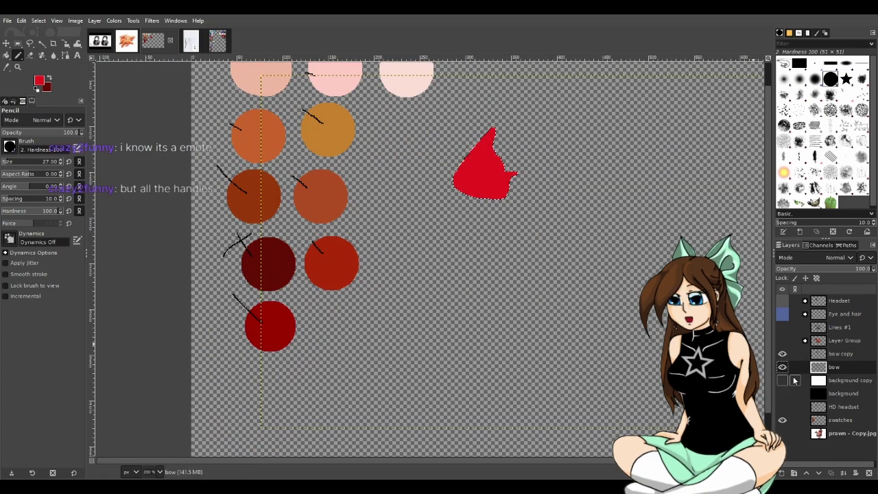
left_click(783, 344)
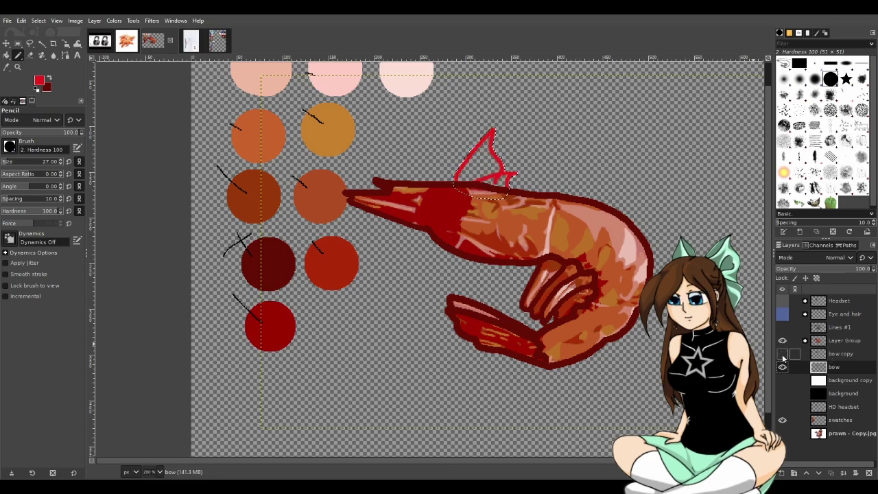
Make the bow layer active and select its red outline with Fuzzy Select at threshold 15
left_click(838, 354)
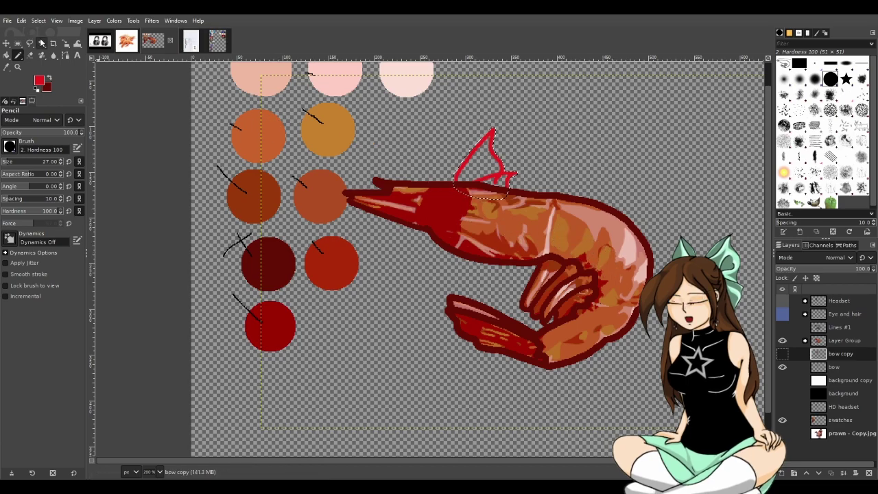
left_click(41, 42)
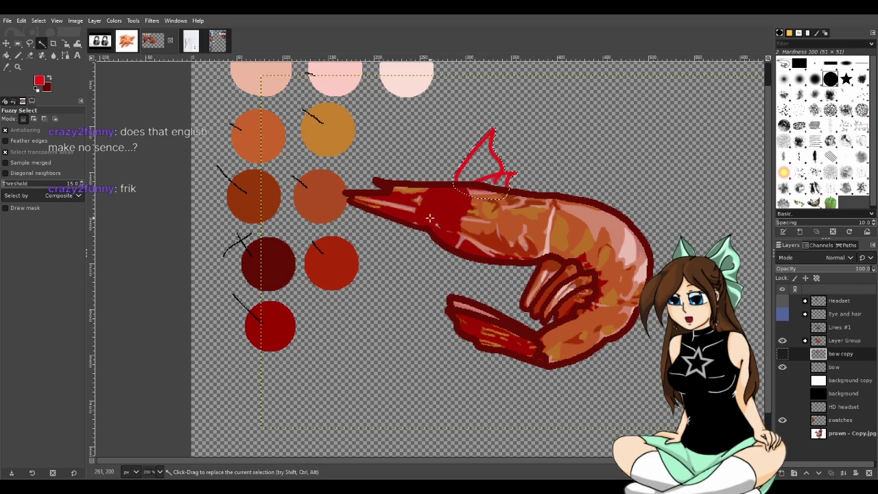
scroll(509, 225, "up", 1)
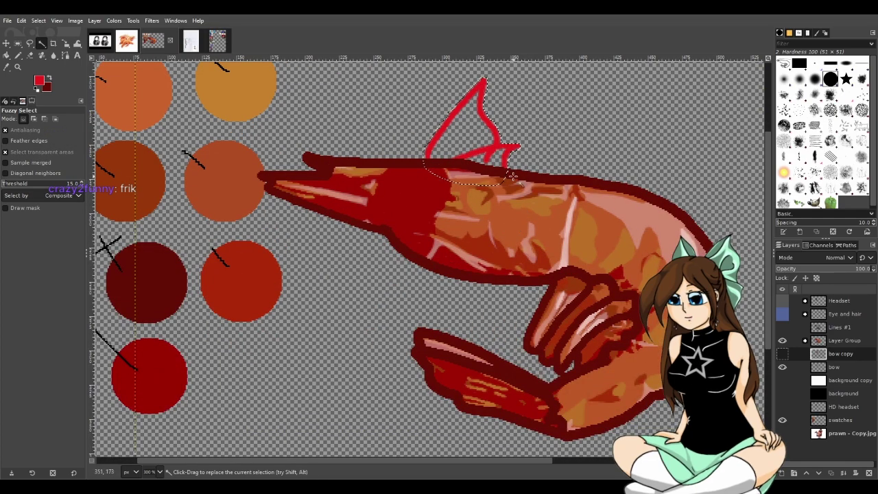
scroll(512, 177, "up", 1)
scroll(509, 172, "up", 2)
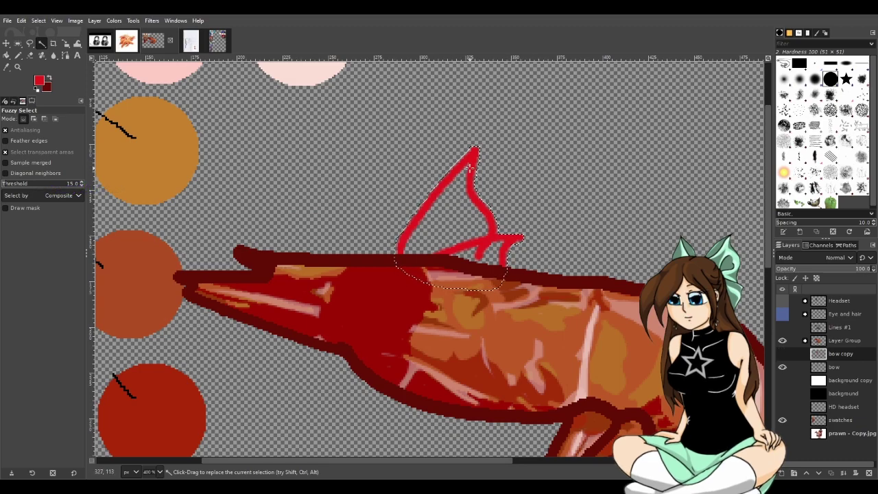
left_click(782, 353)
left_click(781, 353)
left_click(818, 366)
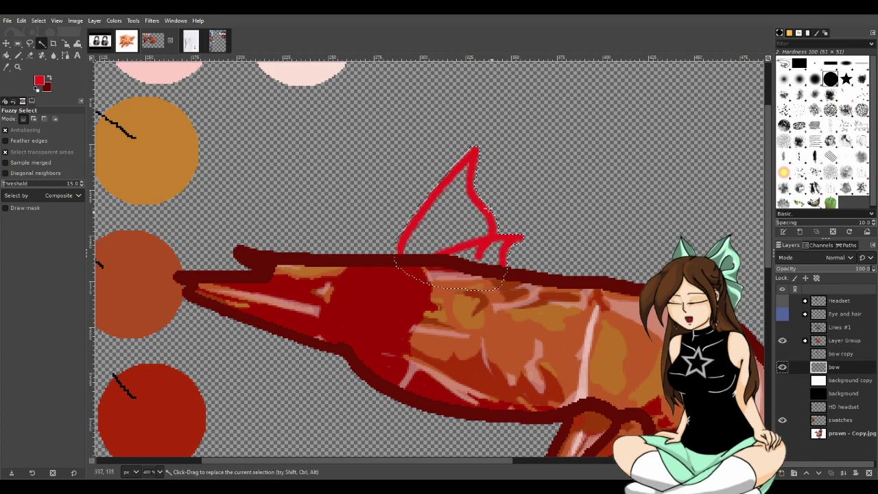
scroll(466, 196, "down", 3)
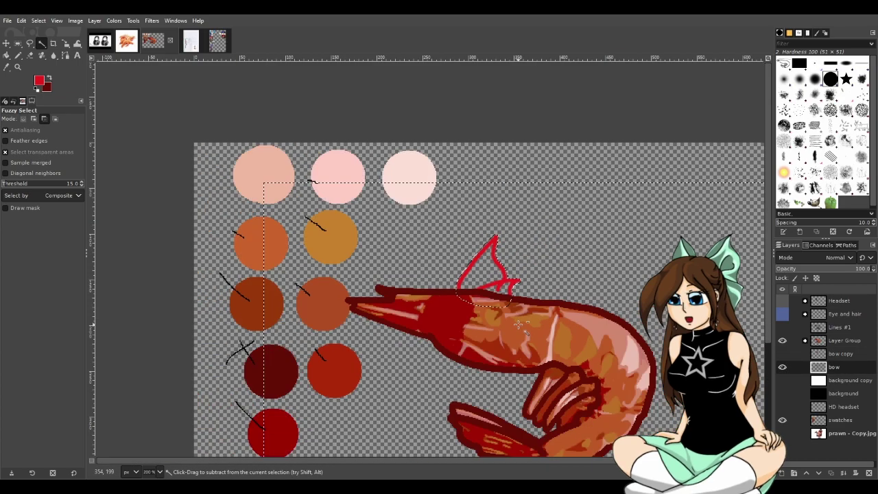
scroll(524, 312, "up", 4)
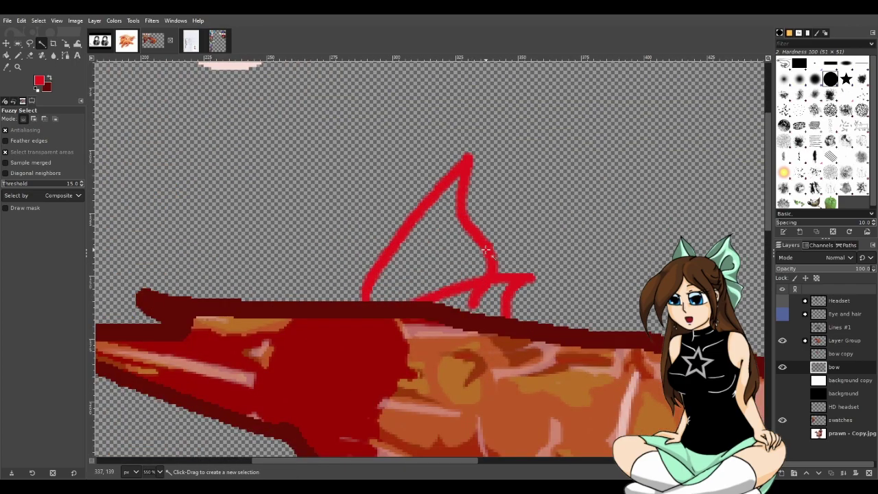
left_click(485, 250)
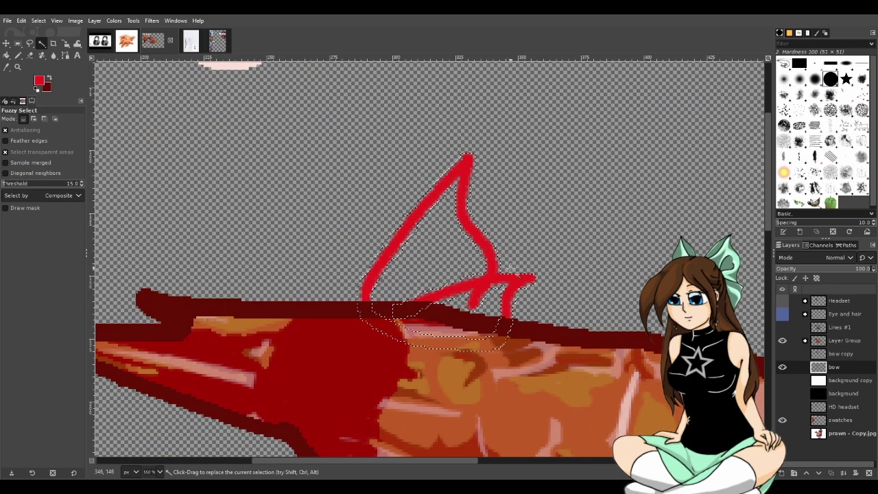
left_click(18, 56)
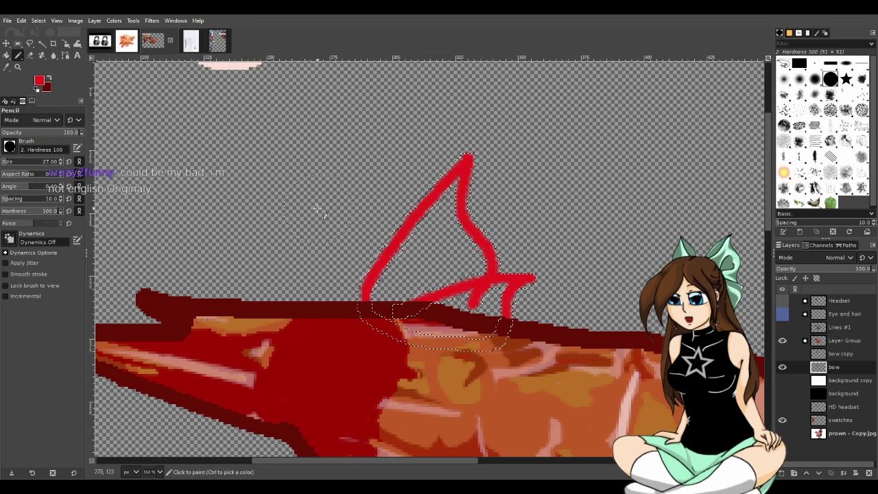
left_click_drag(477, 192, 533, 280)
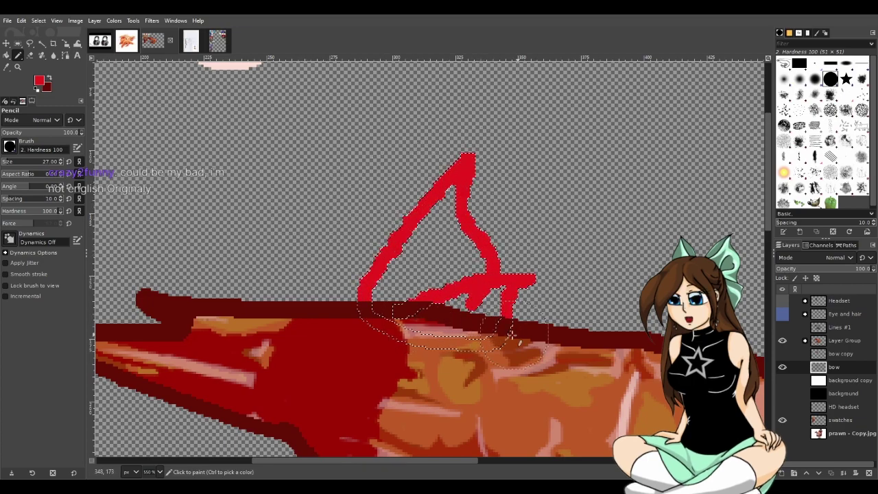
key("ctrl+z")
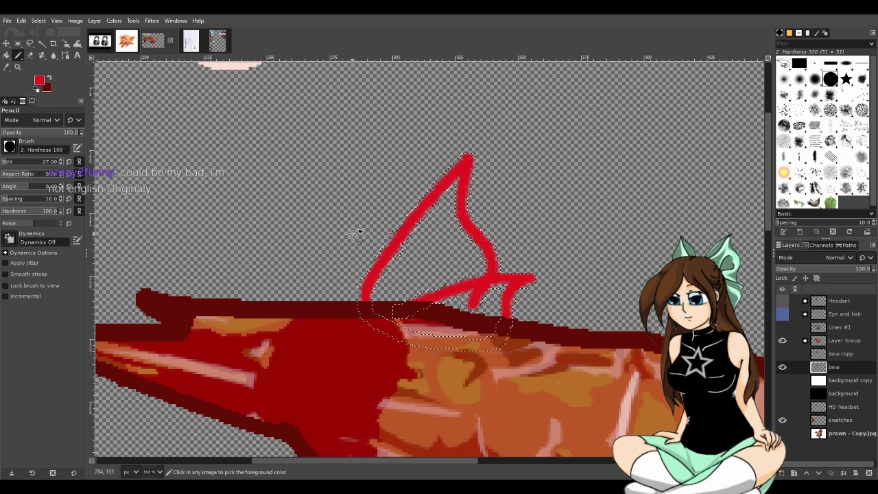
Pick the dark red swatch directly below the bright red in the palette image as foreground colour and return to the prawn image
key("minus")
left_click(217, 40)
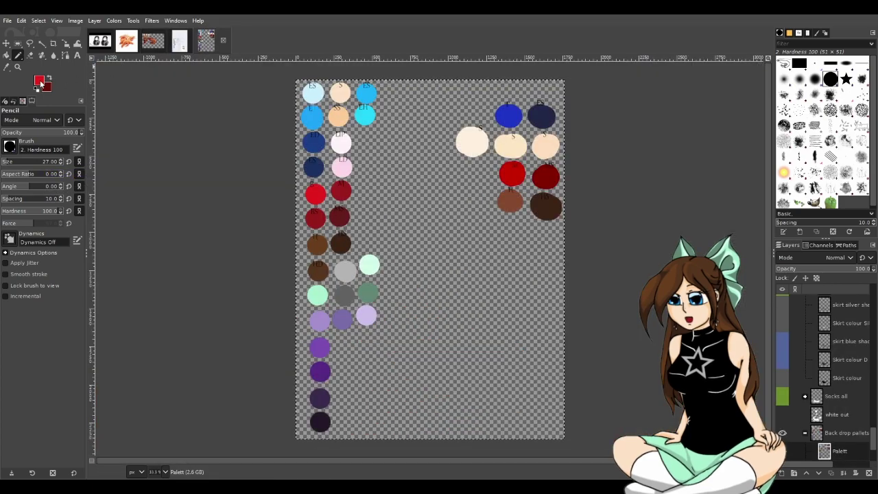
left_click(6, 66)
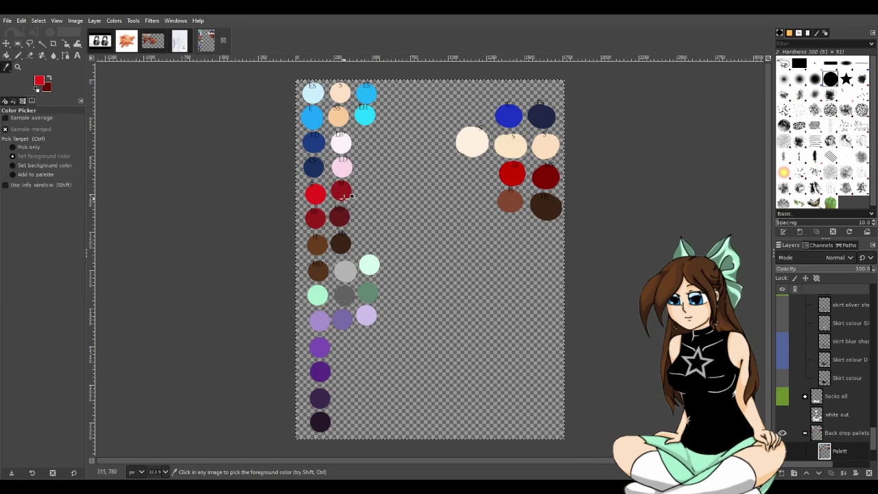
left_click(322, 218)
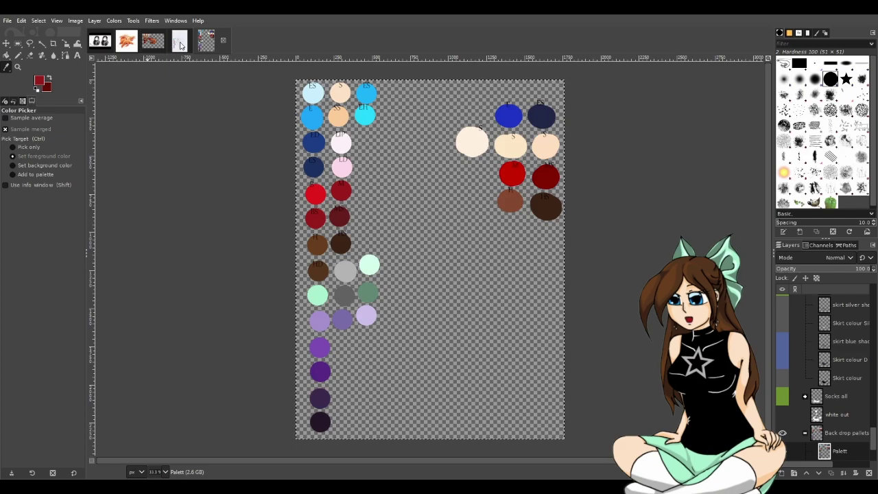
left_click(181, 46)
left_click(153, 41)
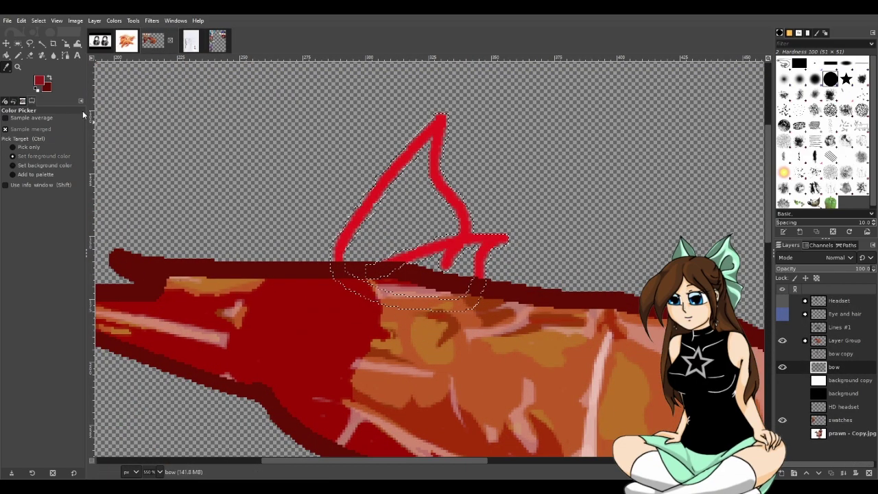
Paint the selected bow outline dark red with a size 27 pencil, then place the bow layer above the shown bow copy
left_click(18, 54)
mouse_move(504, 240)
left_mouse_down()
mouse_move(412, 141)
mouse_move(370, 186)
mouse_move(389, 246)
left_mouse_up()
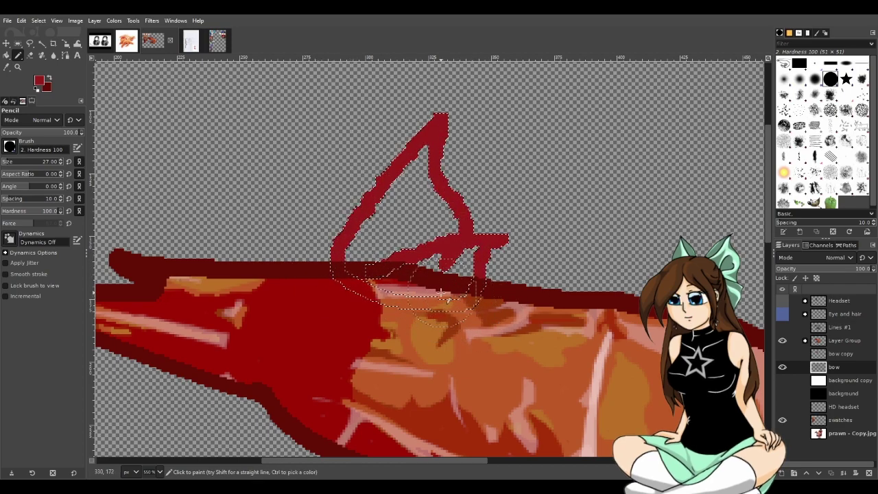
left_click(782, 353)
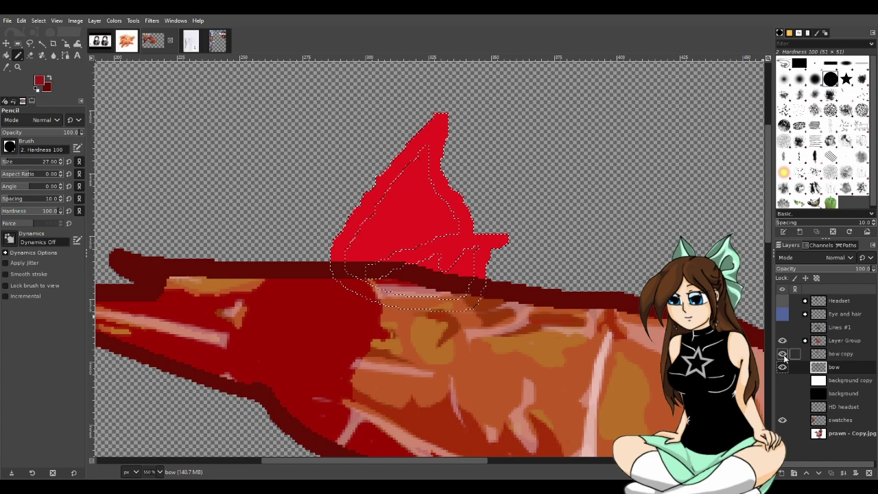
left_click_drag(819, 366, 823, 348)
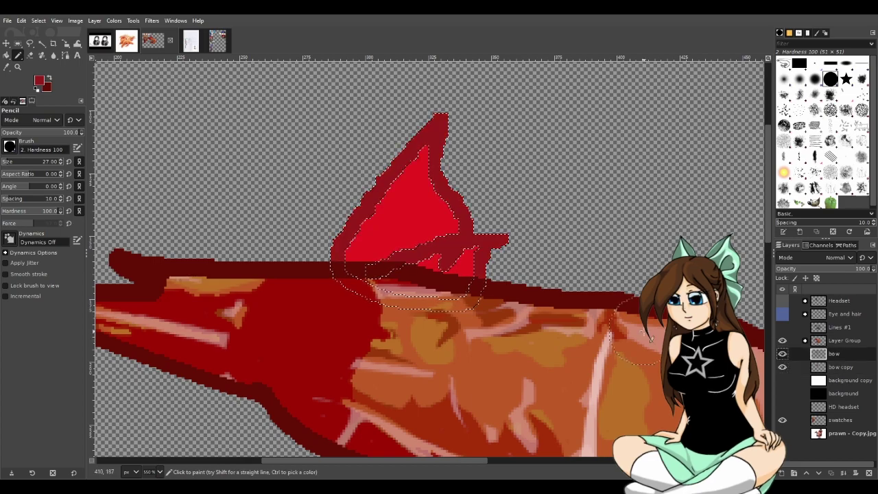
Show the Eye and hair and Headset layers again
scroll(639, 339, "down", 1)
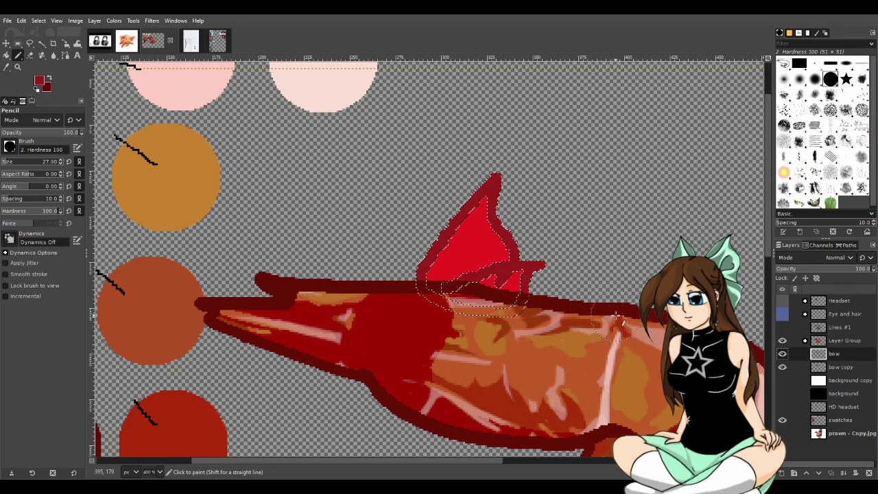
left_click(783, 315)
left_click(782, 300)
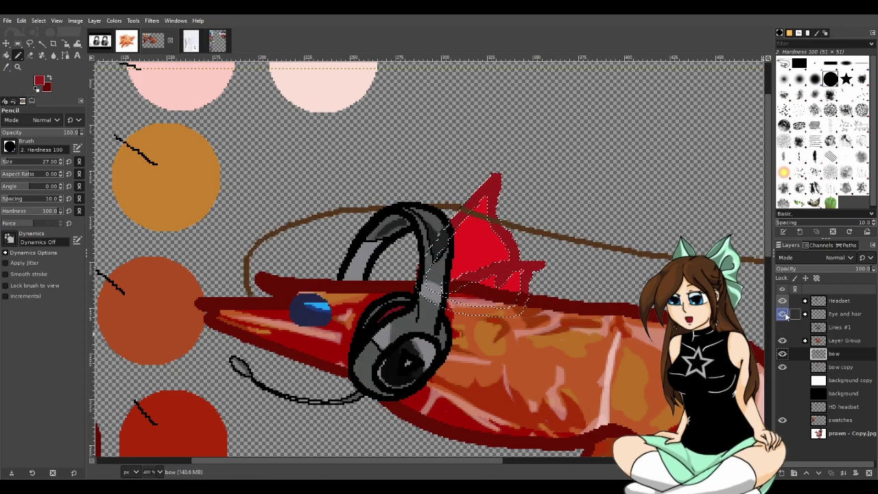
Examine the outlined bow against the headset and whole prawn, briefly checking it with the Lines #1 layer
left_click(782, 327)
left_click(782, 327)
scroll(417, 315, "down", 1)
key("2")
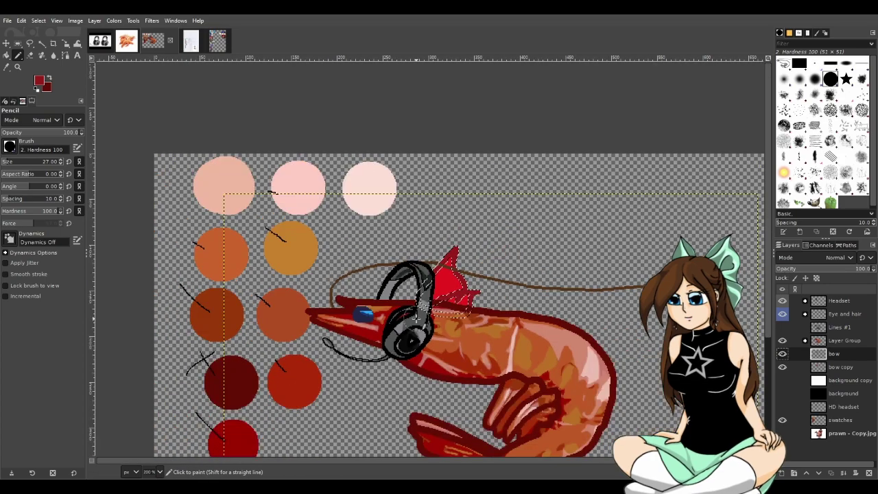
scroll(348, 267, "down", 2)
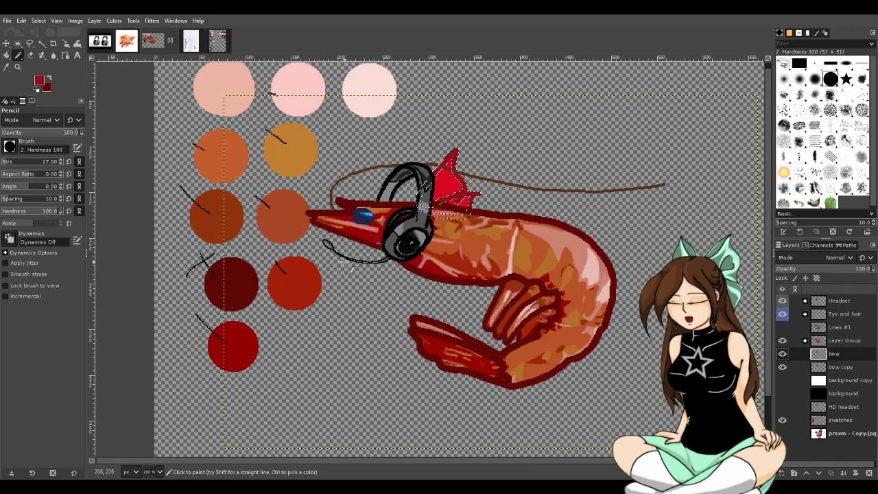
scroll(468, 250, "down", 4, "ctrl")
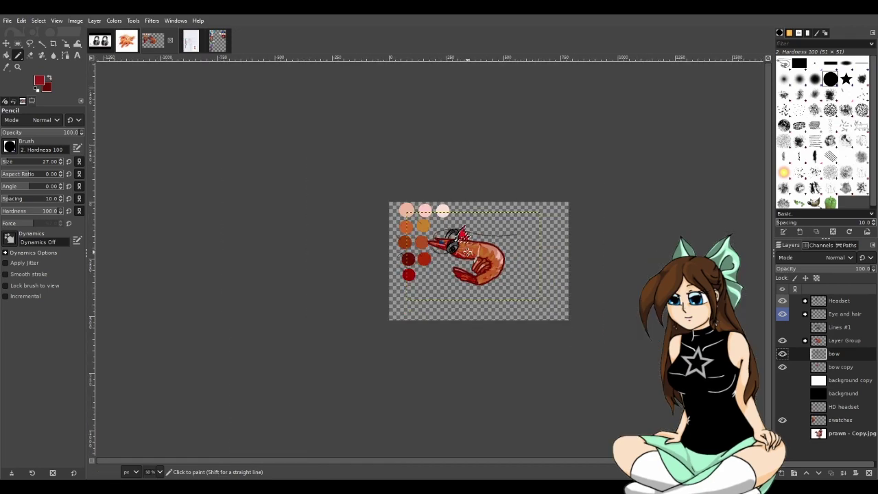
scroll(463, 248, "up", 4, "ctrl")
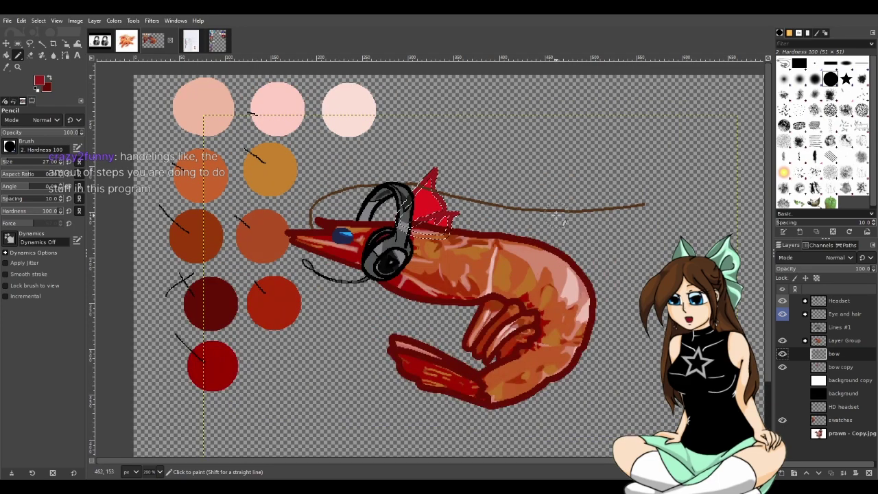
scroll(555, 216, "up", 1, "ctrl")
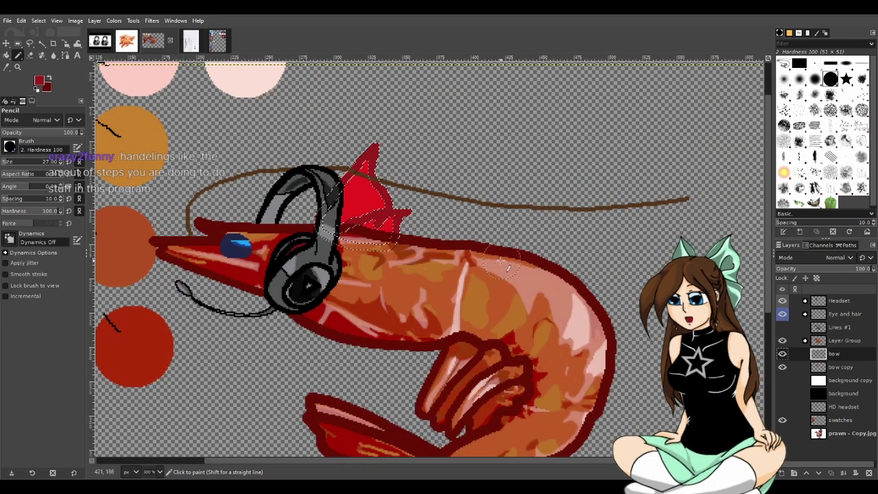
scroll(390, 284, "up", 1, "ctrl")
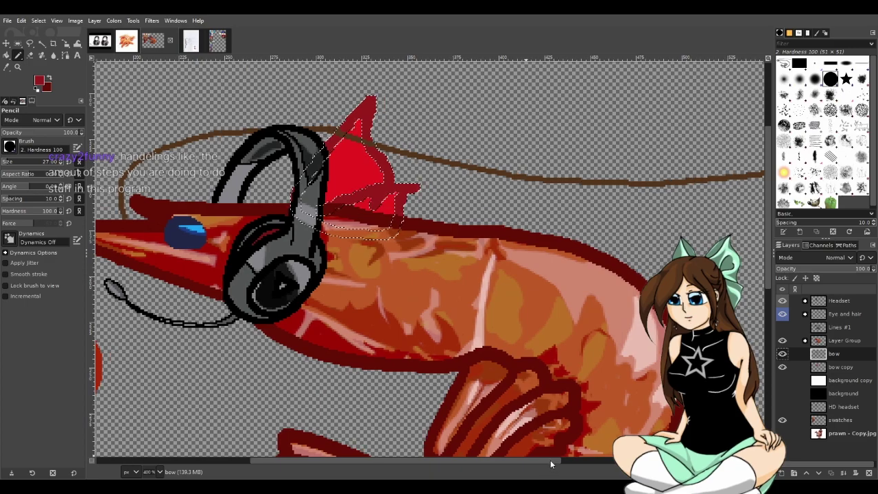
left_click_drag(550, 460, 483, 458)
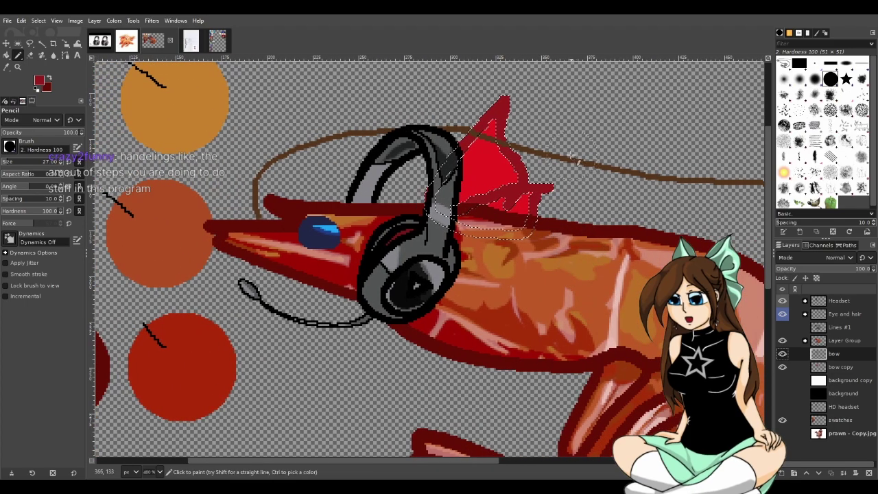
scroll(572, 157, "down", 1, "ctrl")
scroll(542, 276, "up", 2, "ctrl")
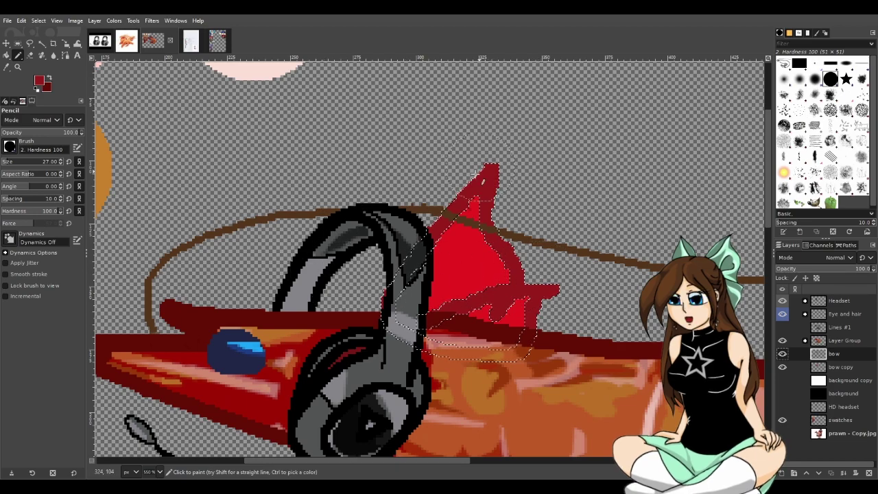
left_click(805, 340)
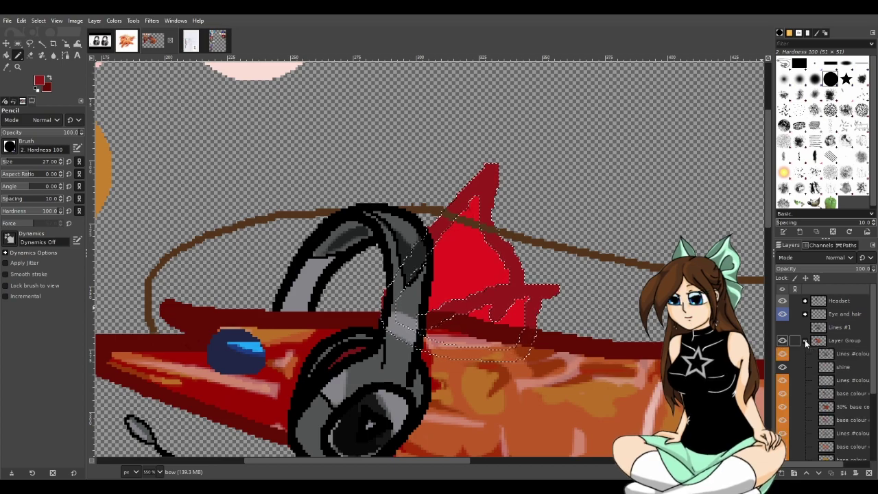
left_click(804, 341)
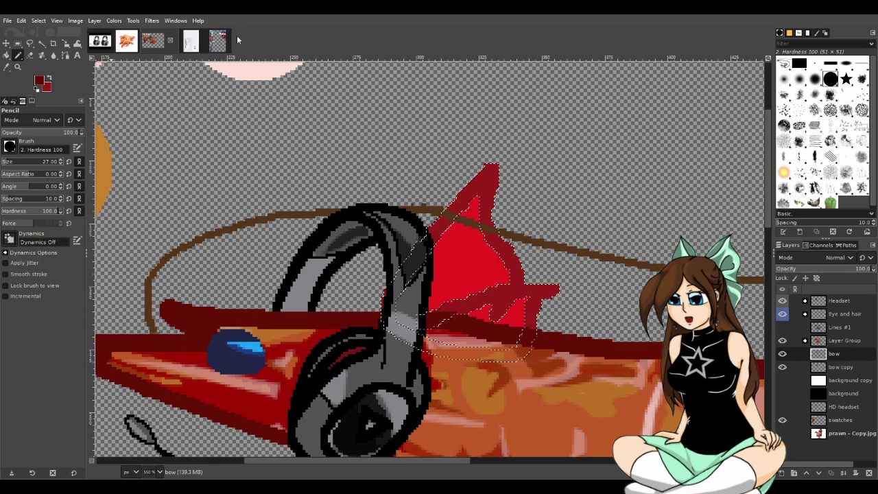
Pick the dark red swatch beside the bright red in the palette image's separate second group as foreground colour and return to the prawn image
left_click(216, 43)
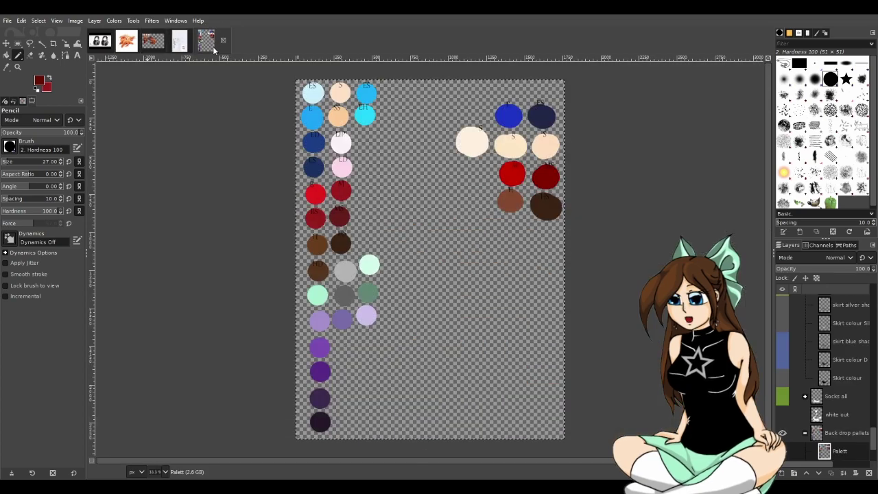
left_click(6, 67)
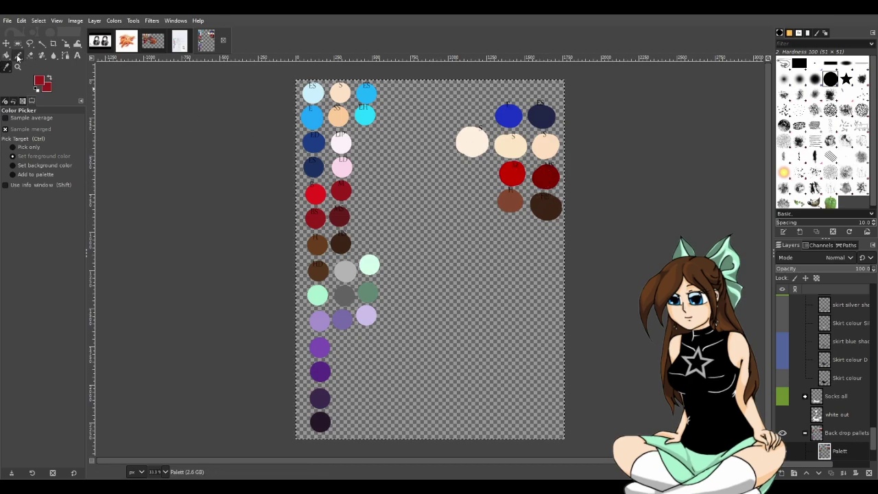
left_click(42, 44)
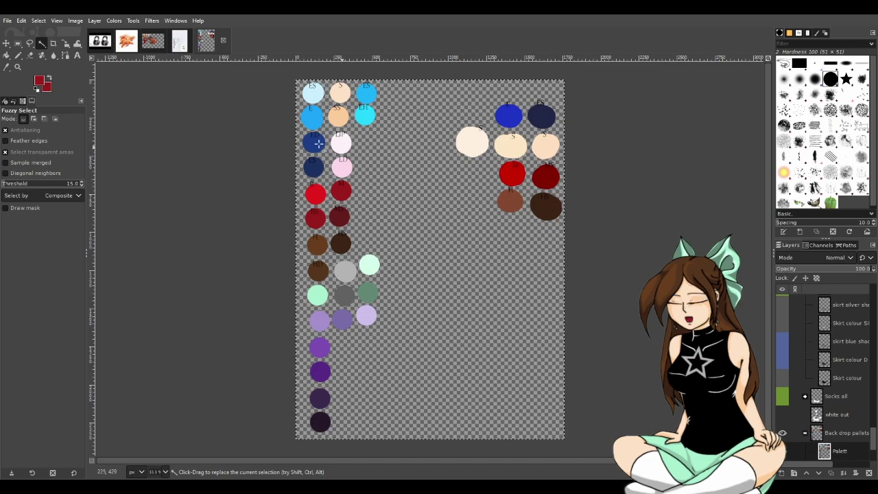
key("o")
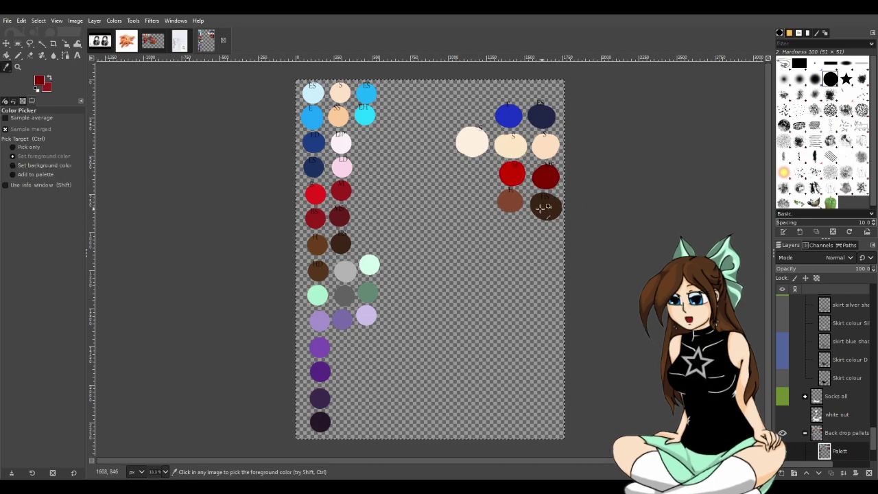
left_click(152, 40)
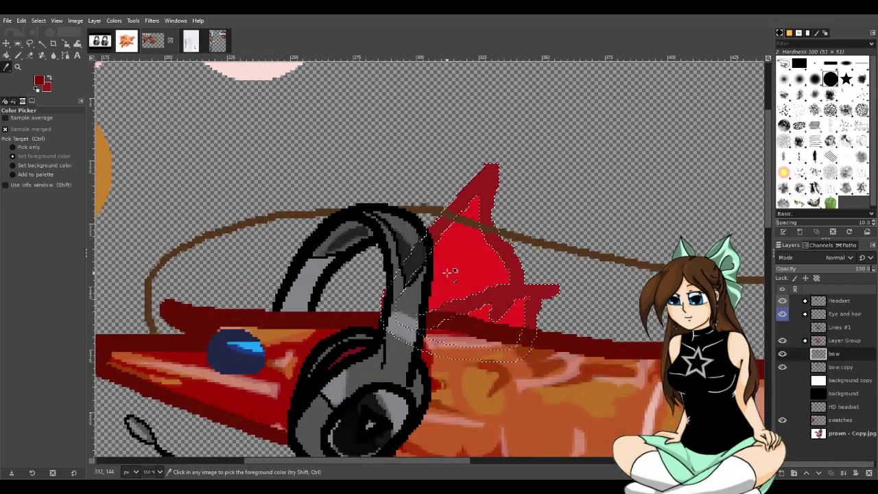
Repaint the selected bow outline on the bow layer in the darker red with a size 27 pencil, then clear the selection
left_click(18, 55)
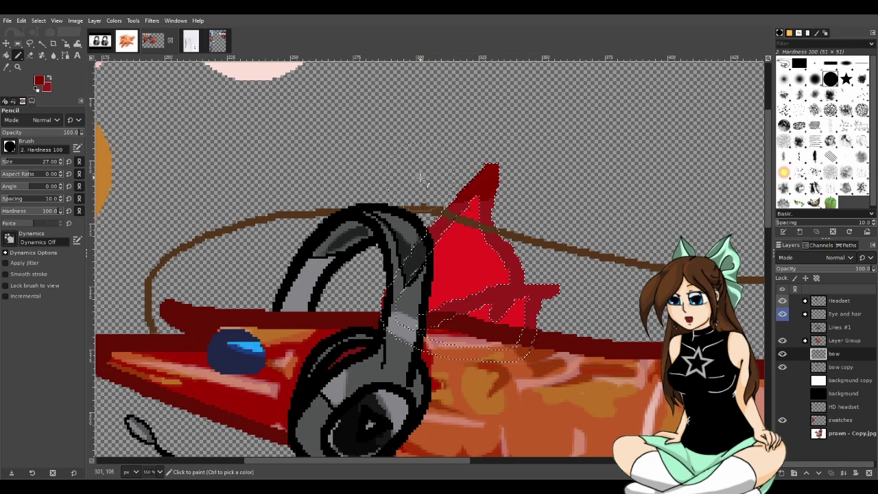
left_click_drag(480, 309, 528, 305)
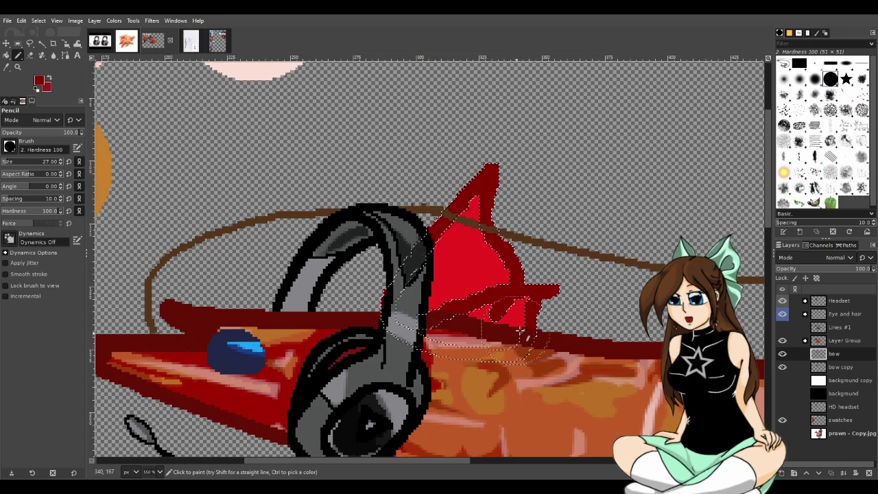
scroll(504, 332, "down", 6)
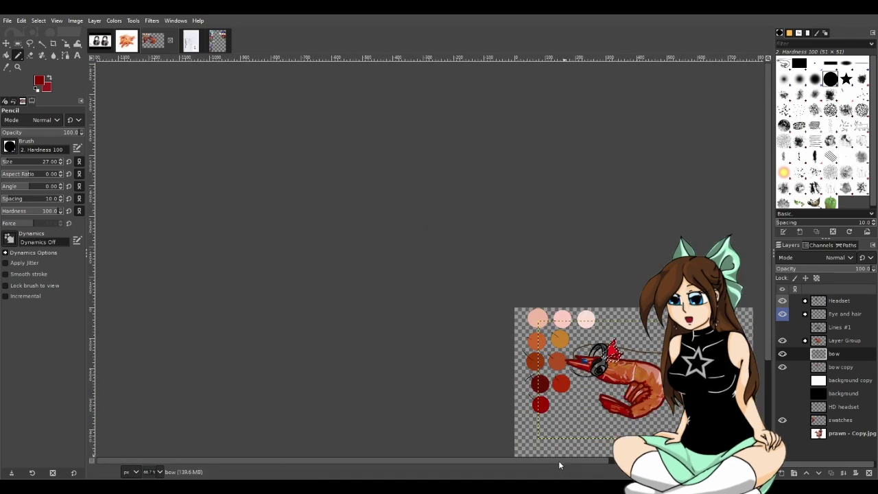
scroll(558, 465, "down", 3)
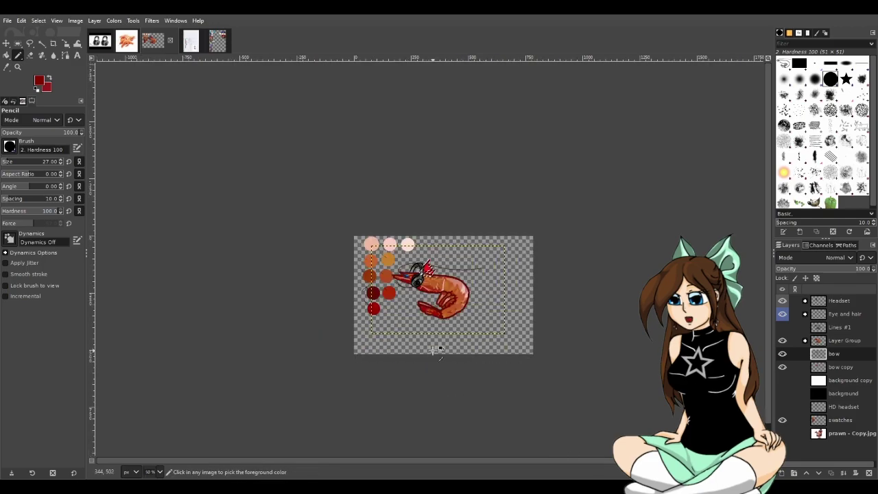
scroll(433, 351, "up", 2)
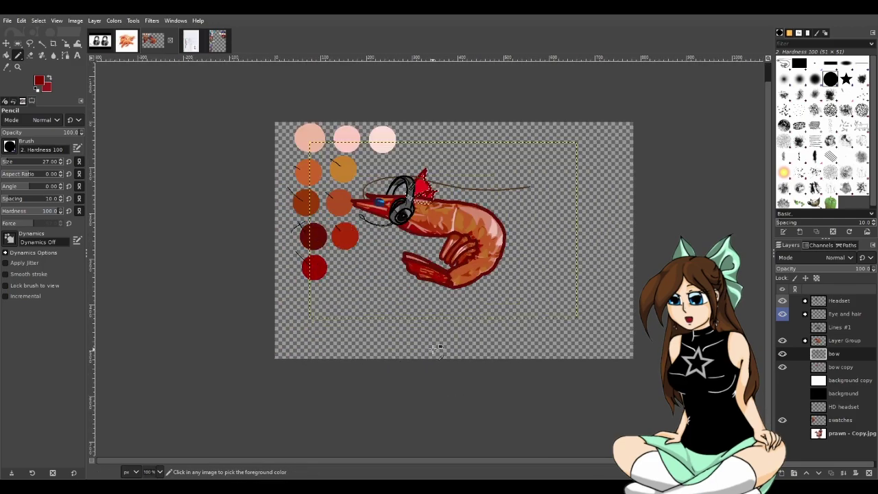
left_click(41, 42)
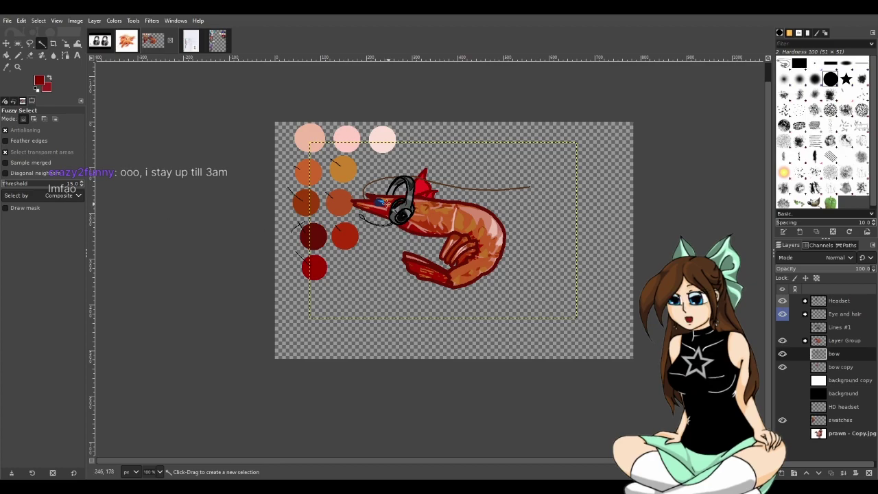
Make the bow copy layer active and pick a deep red as foreground colour
scroll(271, 183, "down", 2)
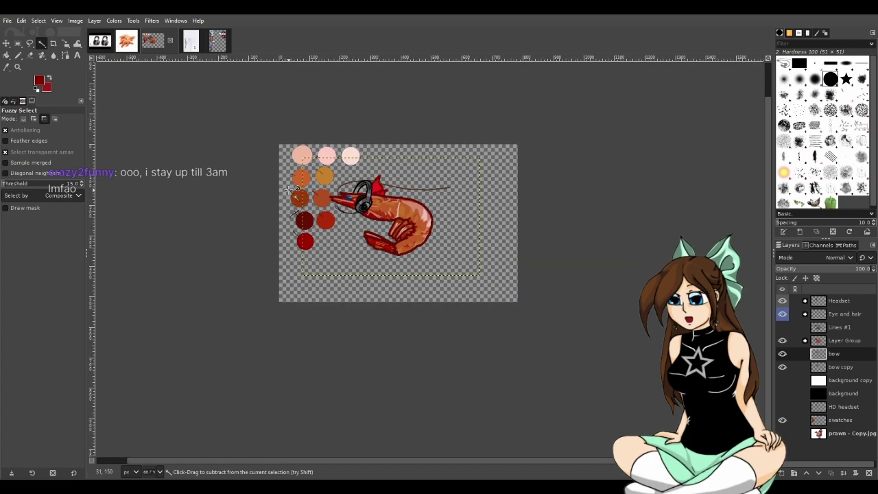
scroll(295, 186, "up", 7)
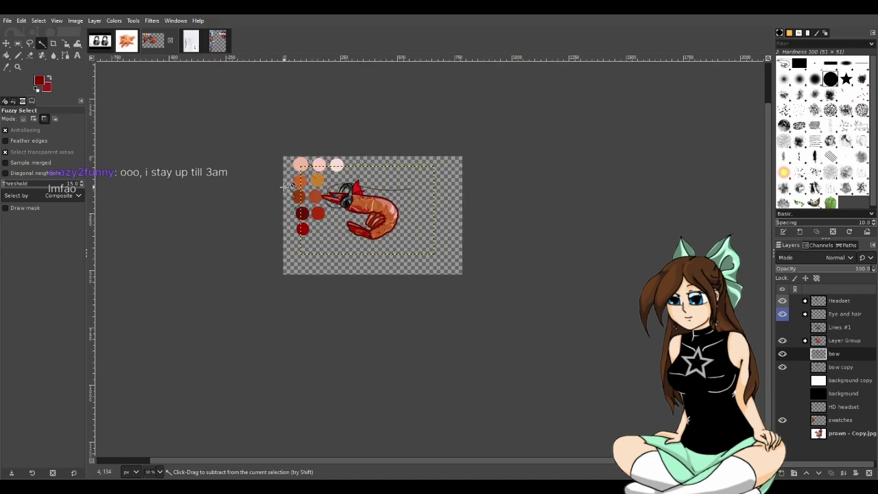
scroll(291, 186, "up", 1)
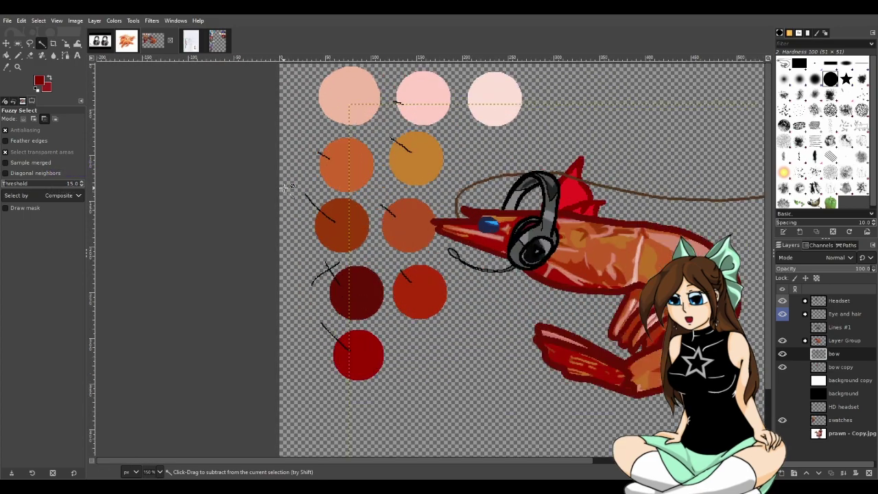
left_click(851, 341)
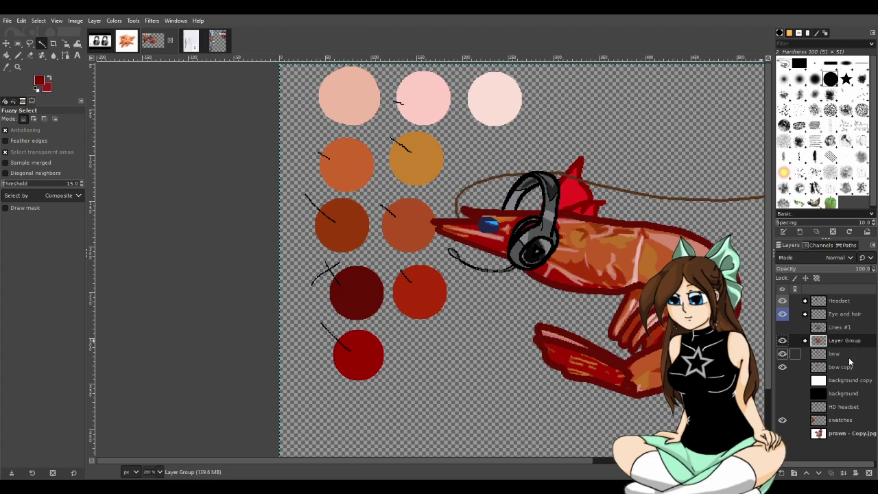
left_click(848, 367)
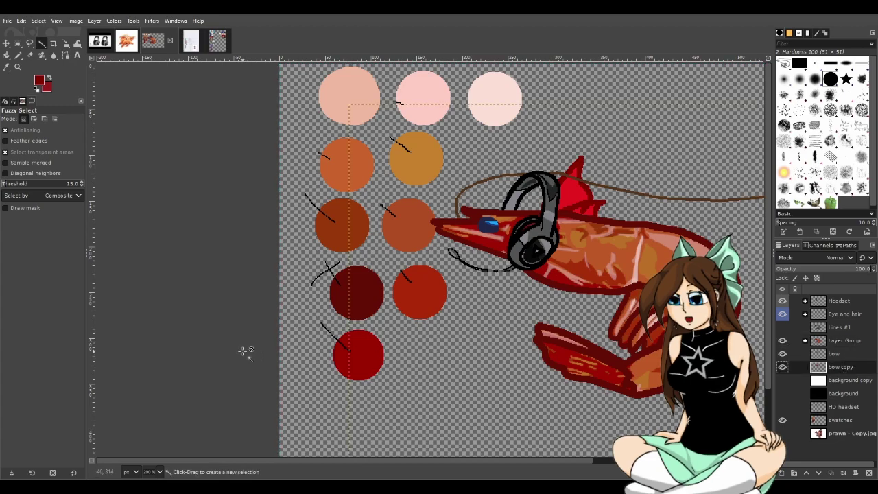
key("o")
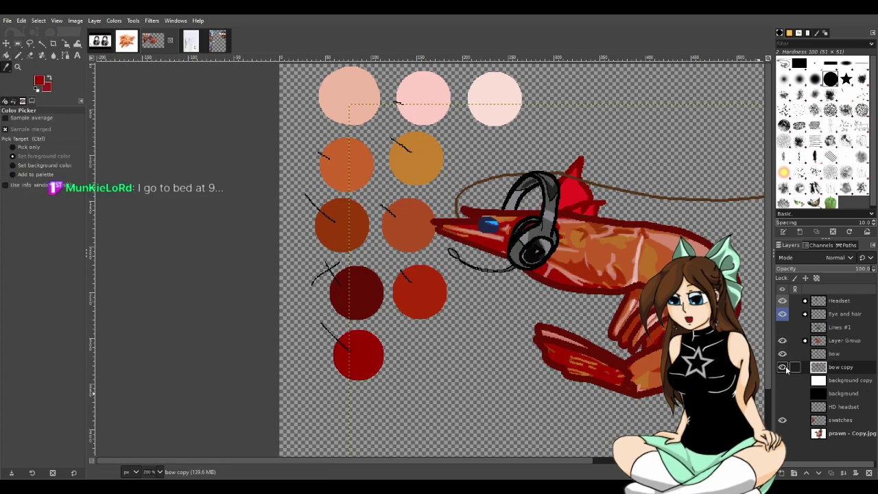
Fuzzy-select the bow's bright red fill and repaint it deep red with a size 27 pencil, then clear the selection
key("u")
left_click(570, 193)
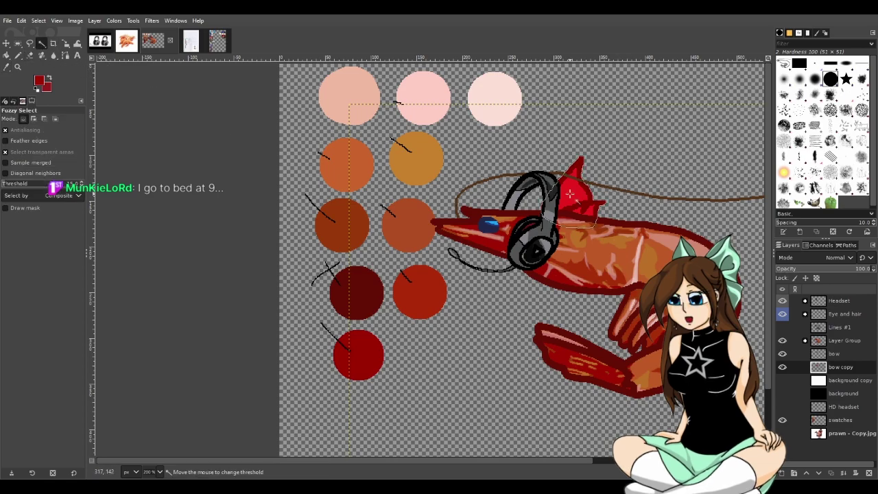
left_click(19, 56)
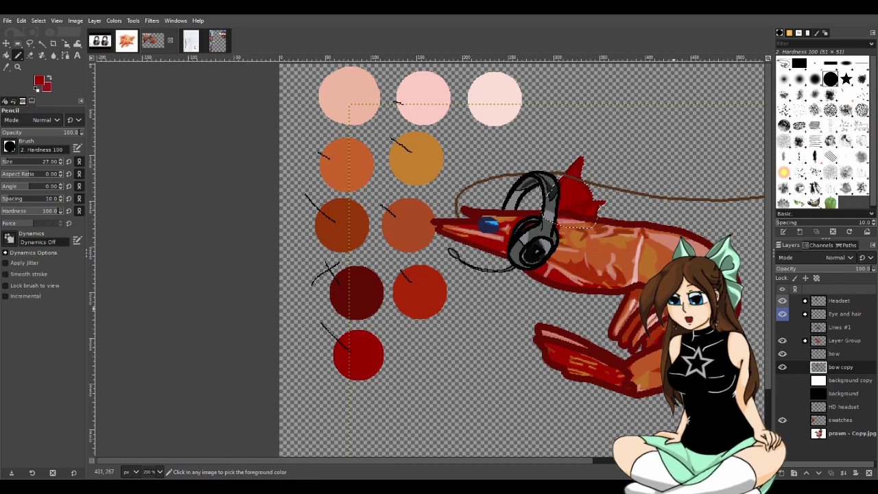
scroll(676, 315, "down", 2, "ctrl")
scroll(678, 318, "down", 2, "ctrl")
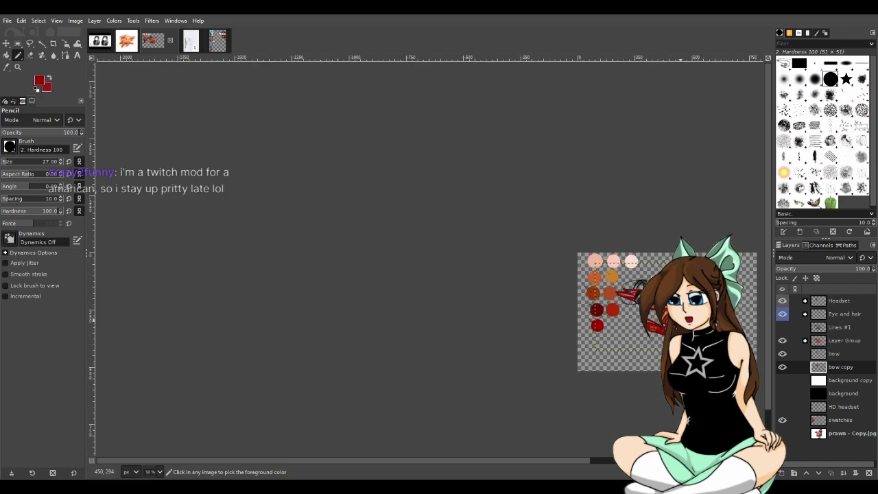
scroll(680, 320, "down", 1, "ctrl")
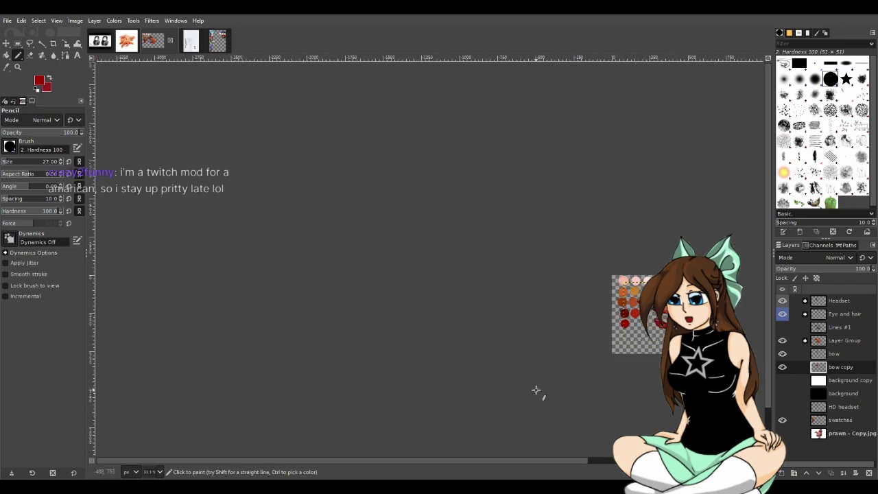
scroll(573, 461, "right", 4)
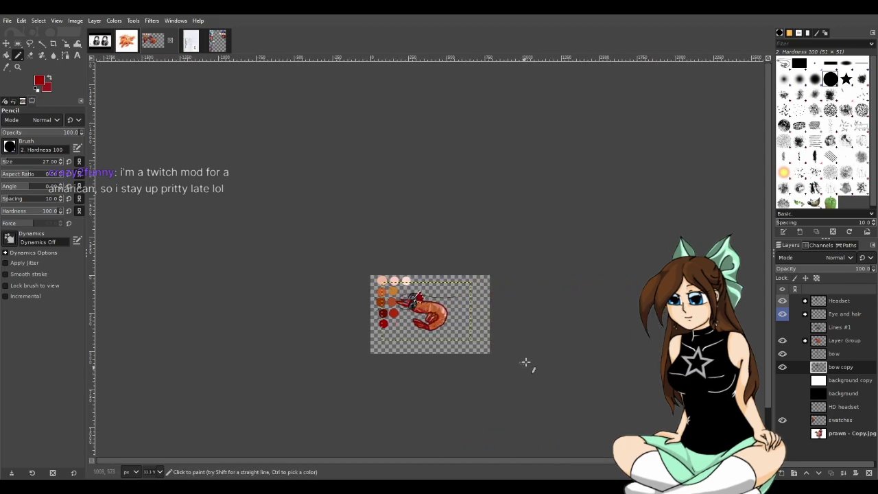
left_click(41, 42)
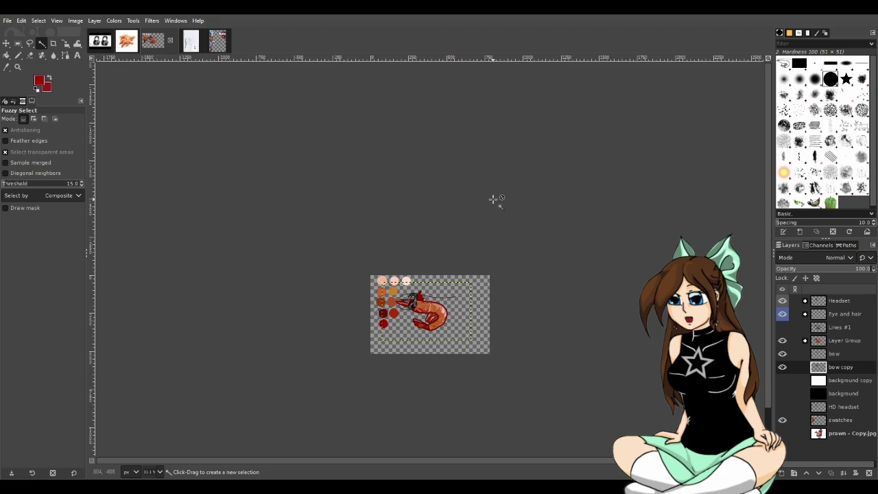
Hide the swatches layer and save the prawn image
scroll(528, 148, "up", 3)
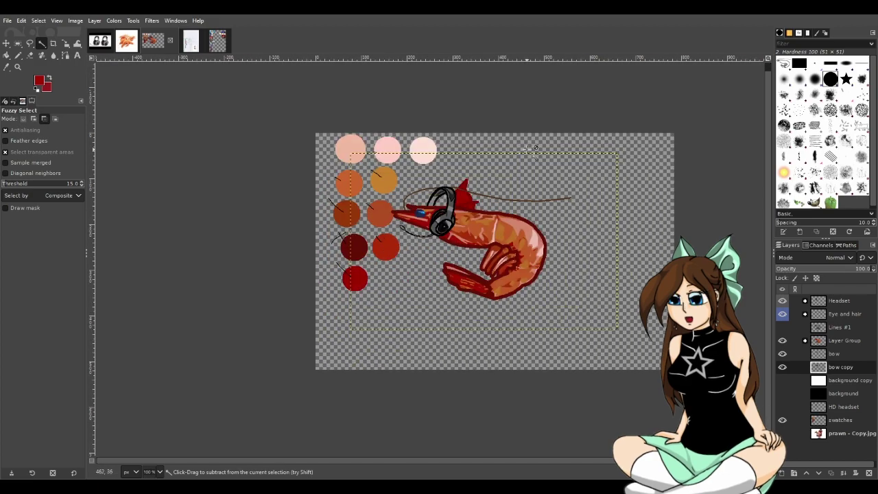
scroll(490, 198, "up", 1)
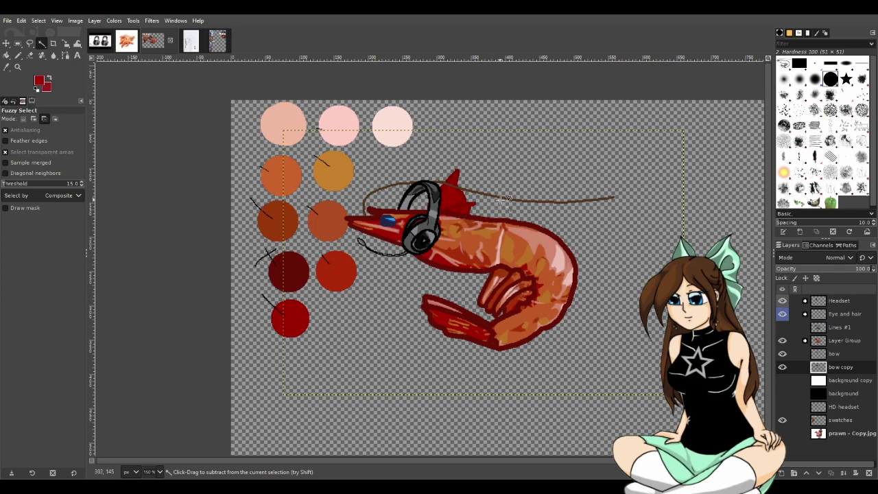
left_click(781, 421)
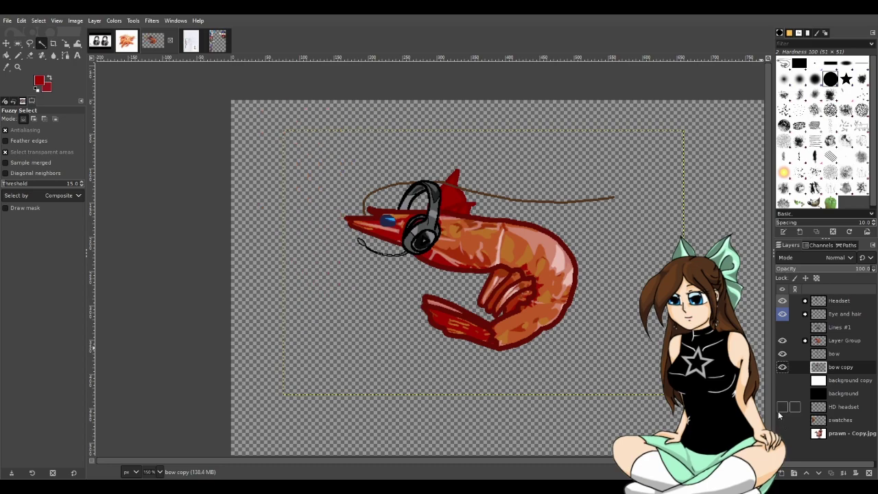
key("ctrl+s")
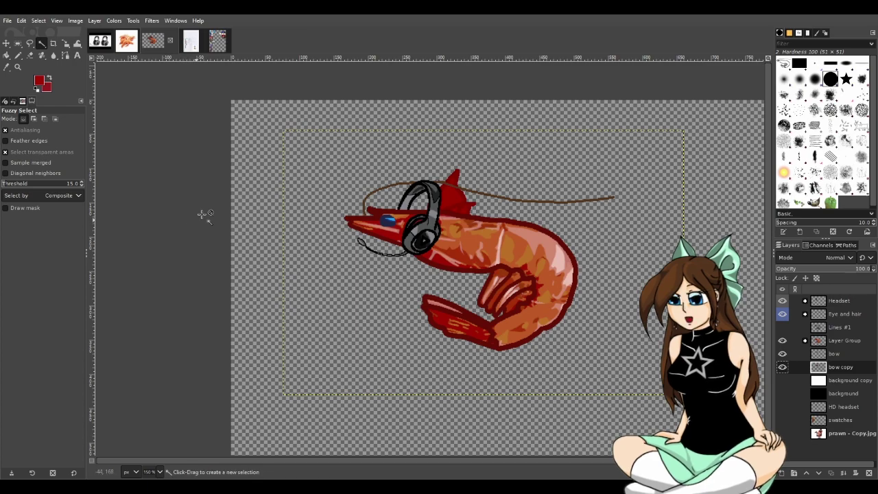
Start a crop around the prawn and pull the crop frame in to about 373 × 279 px
scroll(355, 459, "right", 2)
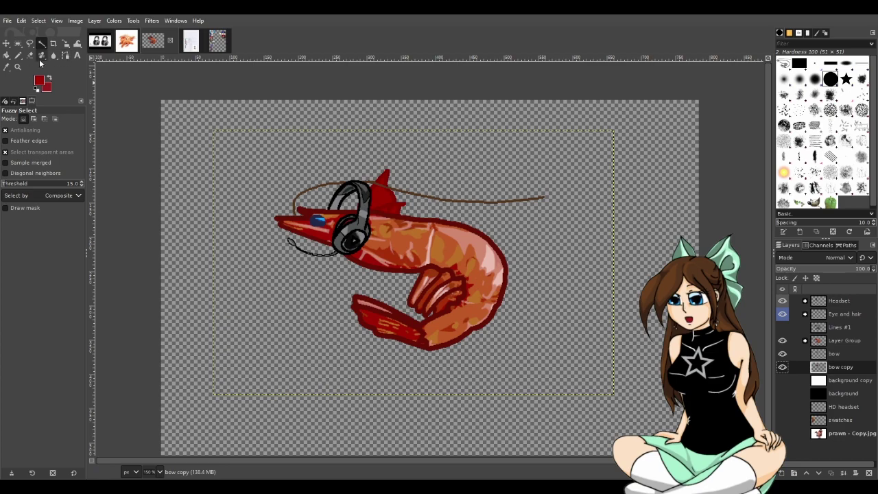
left_click(19, 44)
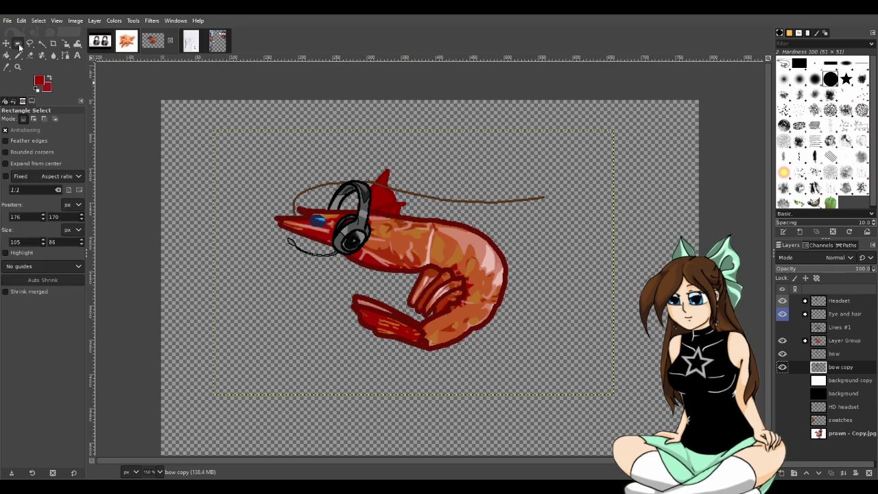
left_click(52, 43)
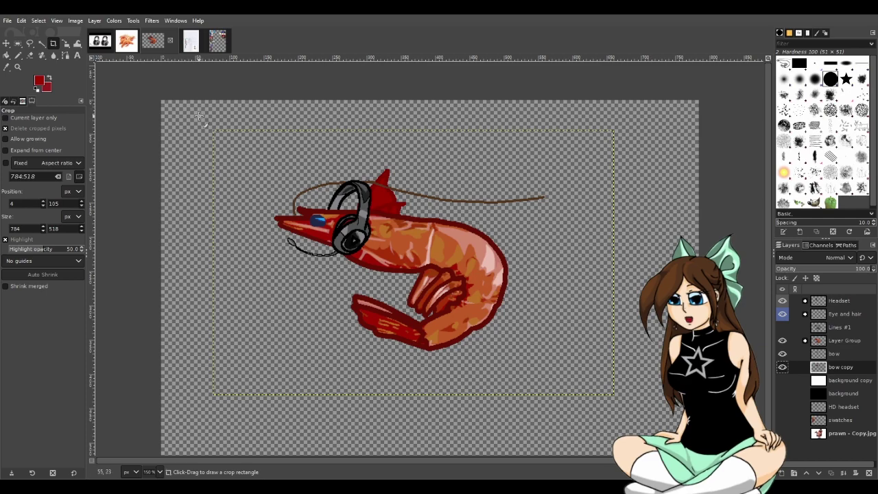
mouse_move(198, 107)
left_mouse_down()
mouse_move(659, 432)
mouse_move(654, 438)
left_mouse_up()
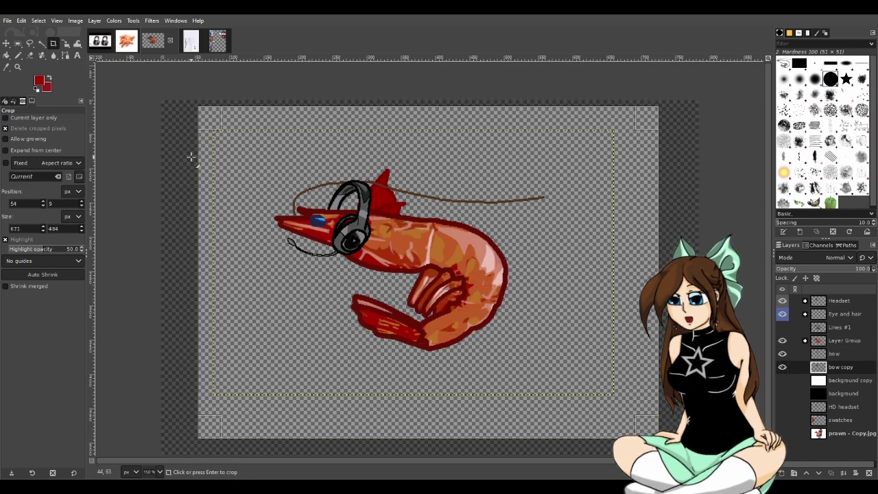
left_click_drag(213, 118, 279, 179)
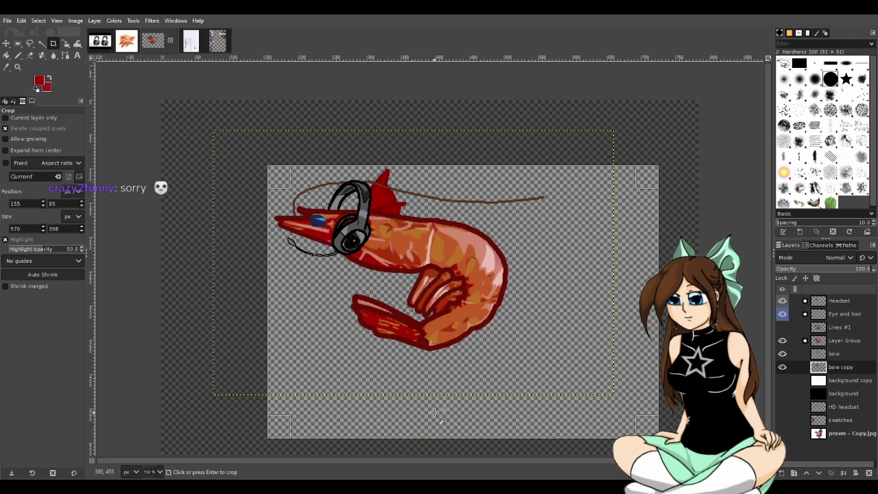
left_click_drag(441, 425, 441, 346)
left_click_drag(643, 267, 508, 264)
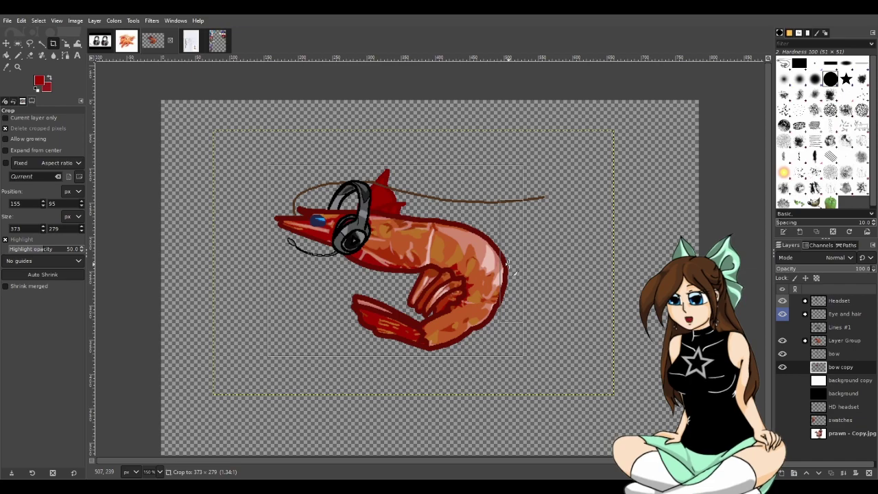
Adjust the crop frame's edges around the prawn to 351 × 326 px, leaving extra room above and below
mouse_move(507, 263)
left_mouse_down()
mouse_move(482, 262)
mouse_move(493, 261)
left_mouse_up()
left_click_drag(281, 258, 283, 261)
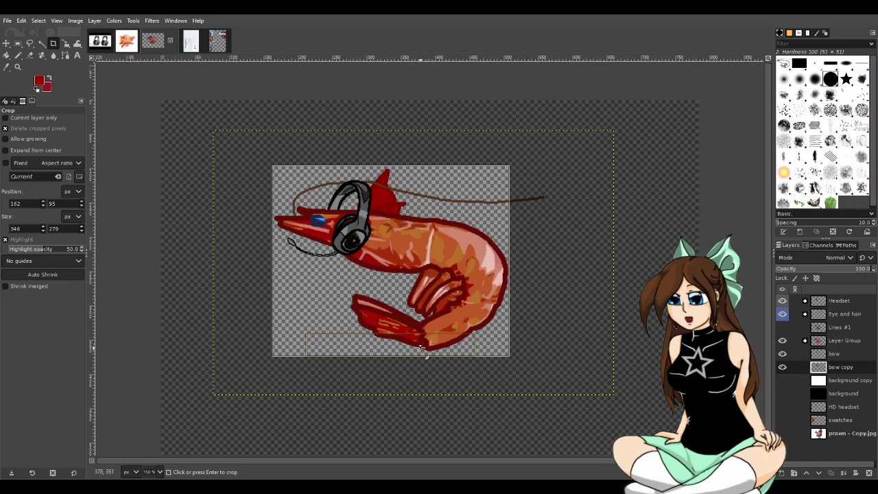
left_click_drag(421, 348, 421, 351)
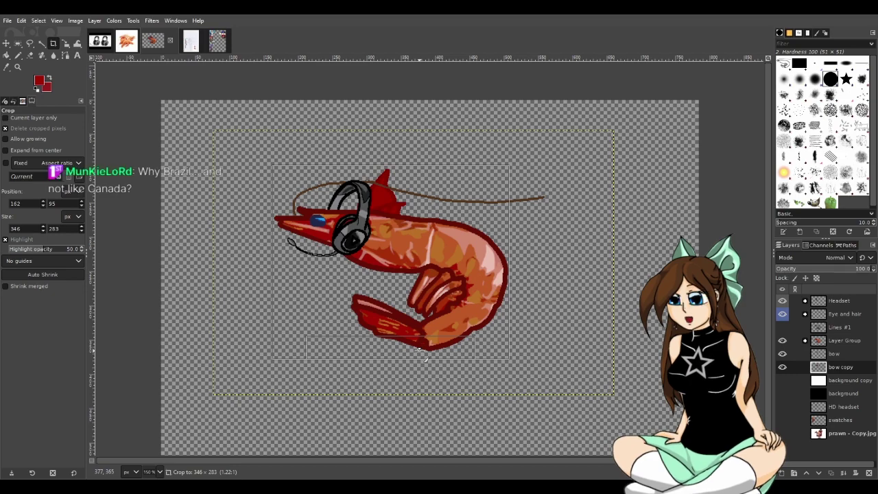
left_click_drag(419, 350, 418, 356)
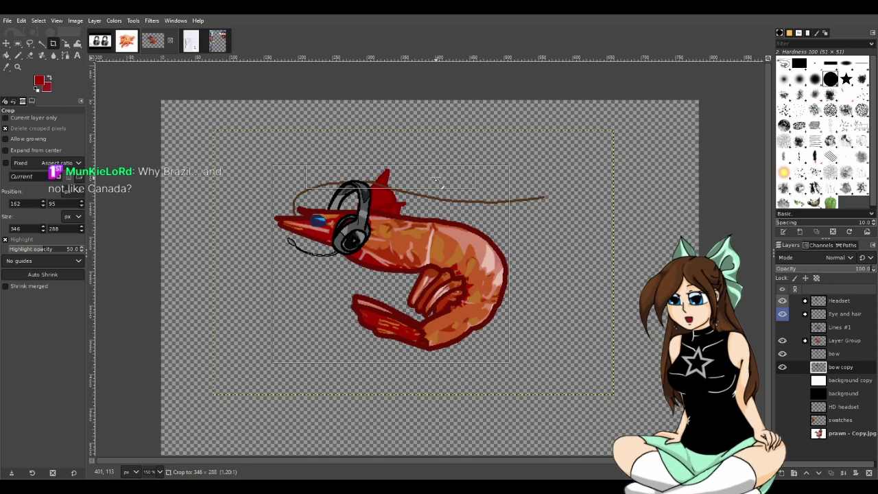
left_click_drag(436, 180, 436, 172)
left_click_drag(436, 172, 436, 168)
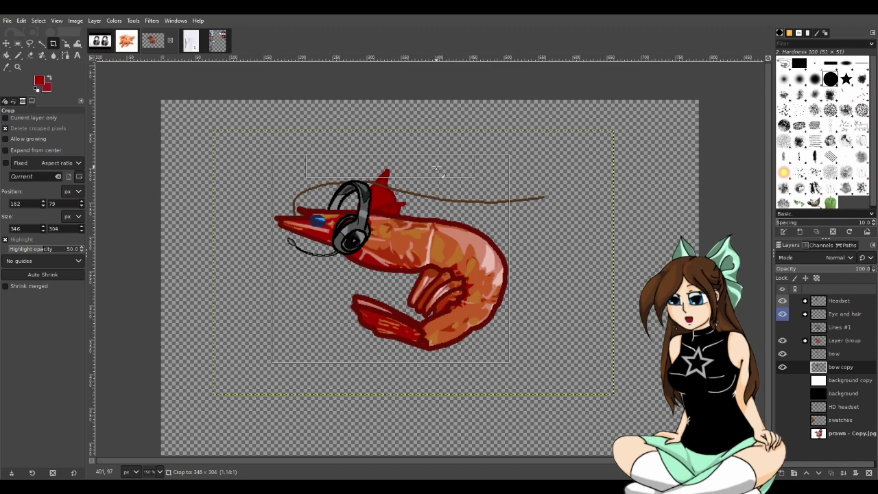
left_click_drag(436, 169, 436, 164)
mouse_move(451, 366)
left_mouse_down()
mouse_move(447, 374)
mouse_move(443, 366)
mouse_move(449, 376)
mouse_move(441, 366)
left_mouse_up()
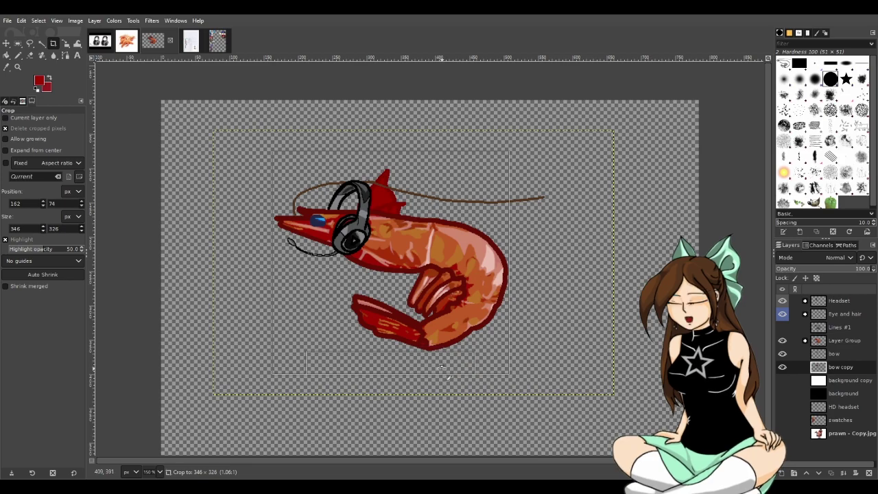
left_click_drag(442, 368, 441, 368)
left_click_drag(494, 288, 499, 288)
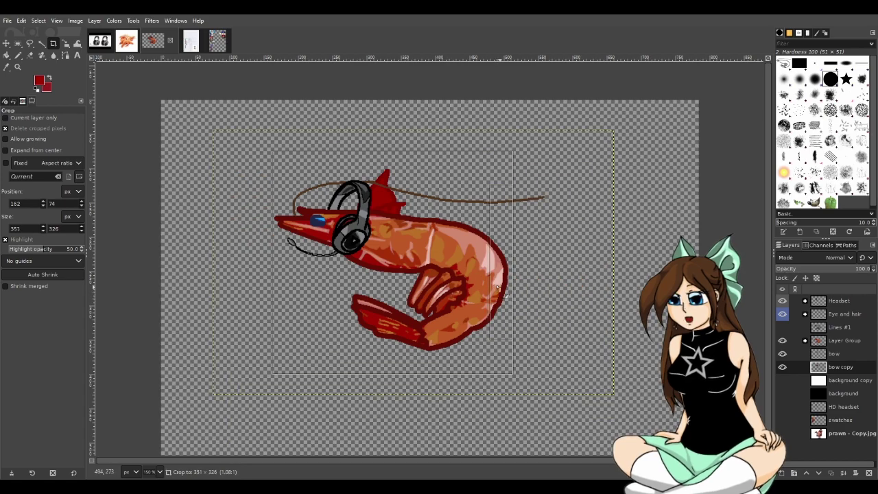
left_click_drag(497, 287, 497, 287)
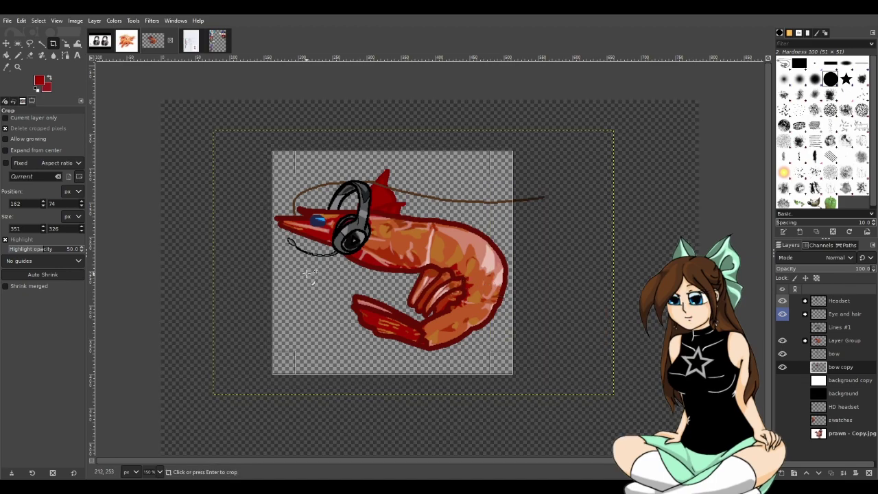
Extend the crop frame to a 353 × 353 px square and apply the crop to the prawn image
left_click_drag(289, 277, 287, 279)
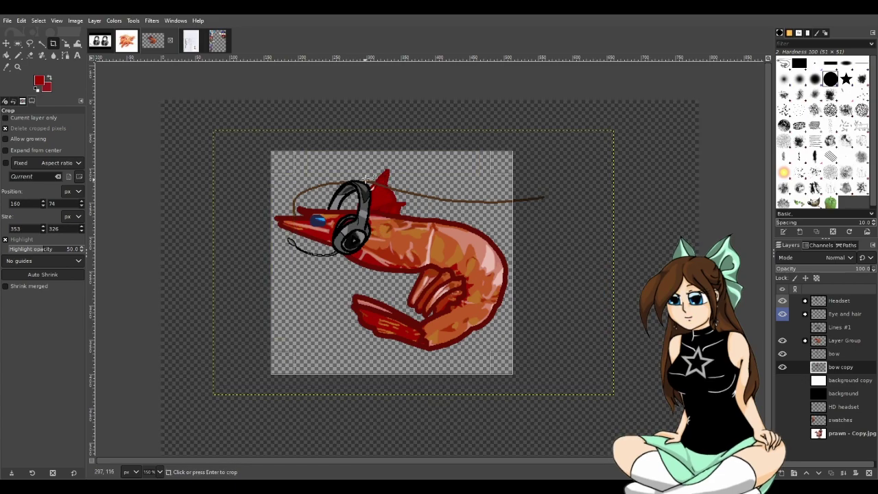
left_click_drag(419, 359, 416, 370)
left_click_drag(433, 166, 431, 157)
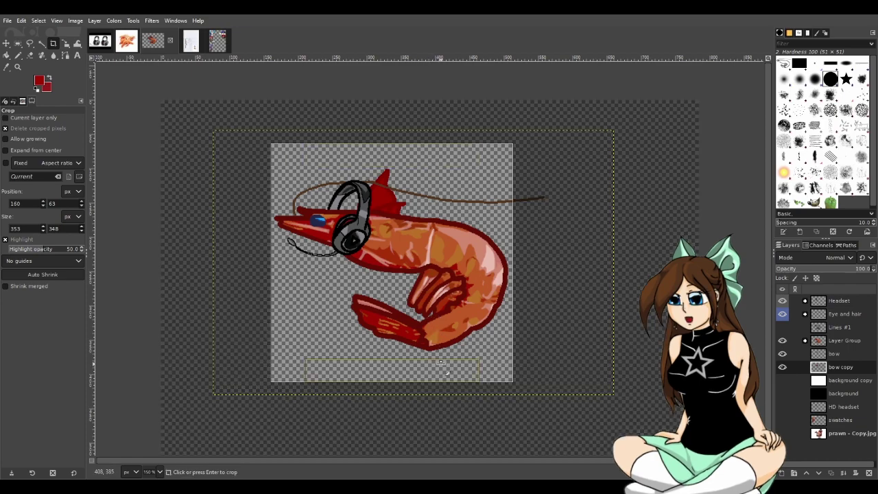
left_click_drag(442, 372, 439, 376)
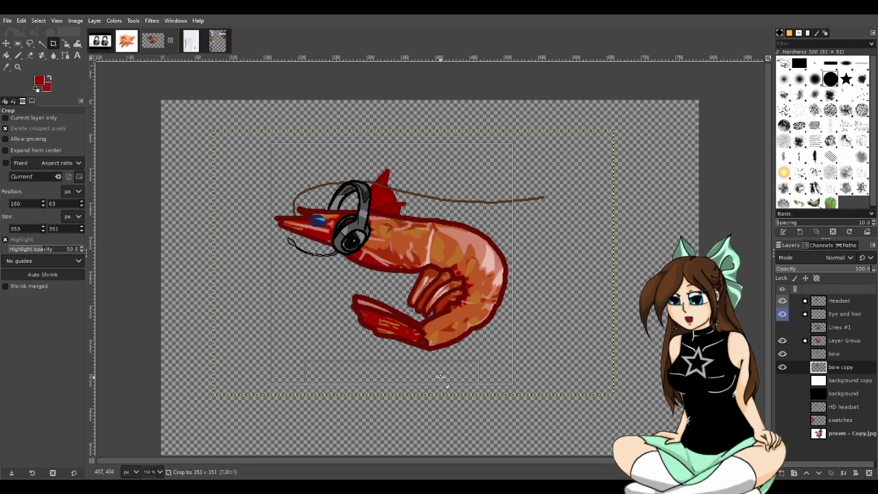
left_click_drag(439, 376, 439, 376)
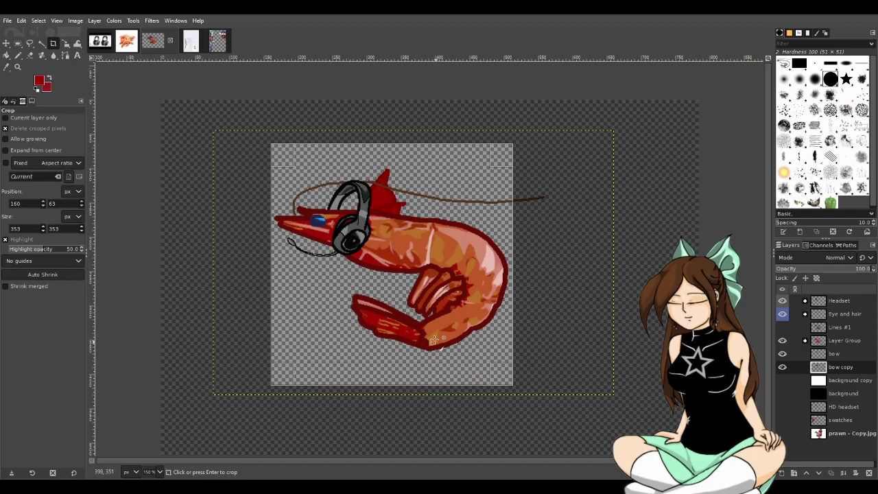
left_click(353, 284)
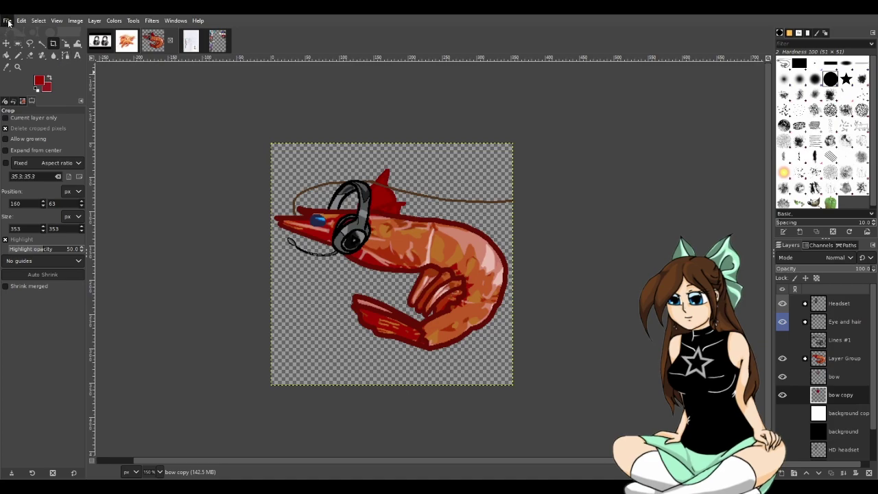
Save and export the cropped prawn image, and check it against the white background copy layer before hiding that layer again
key("ctrl+s")
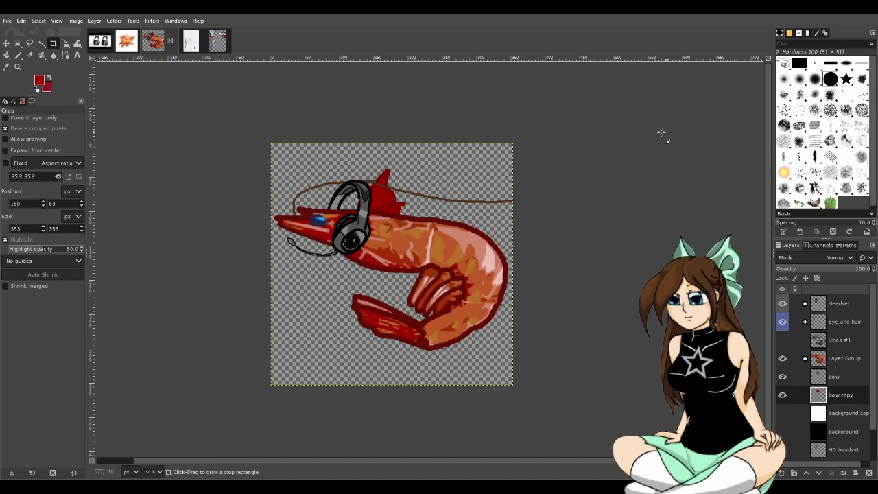
key("ctrl+s")
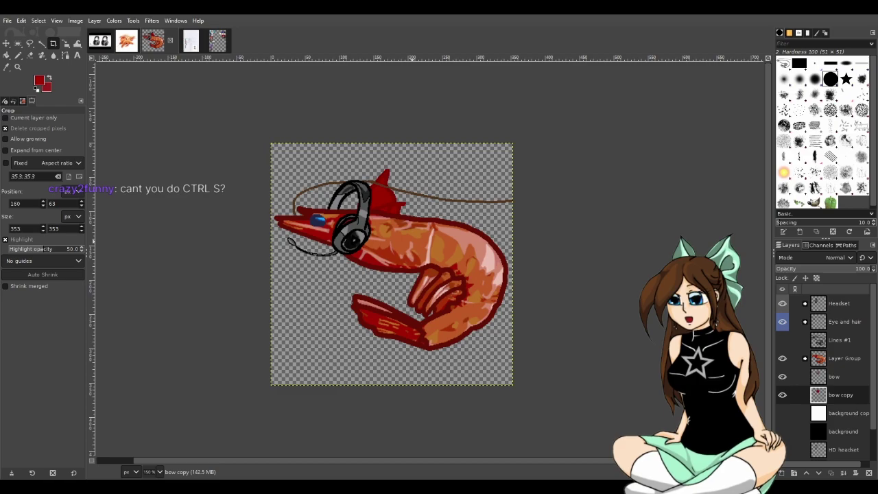
key("ctrl+e")
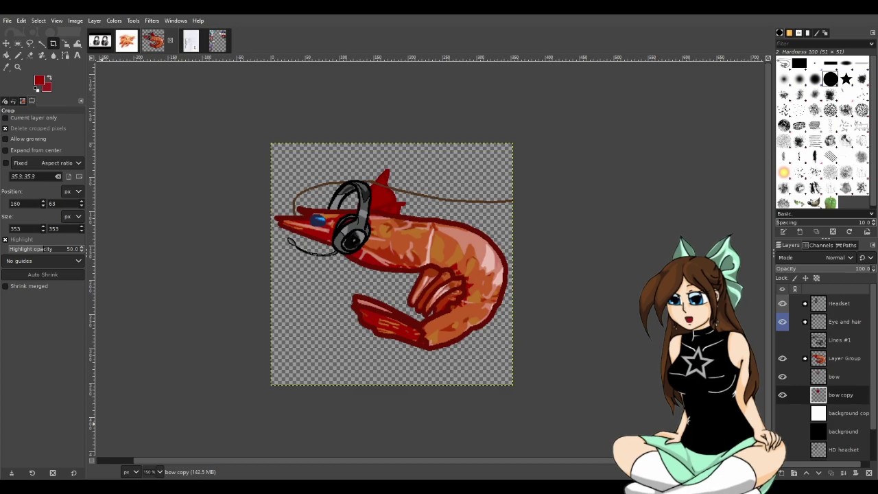
left_click(782, 413)
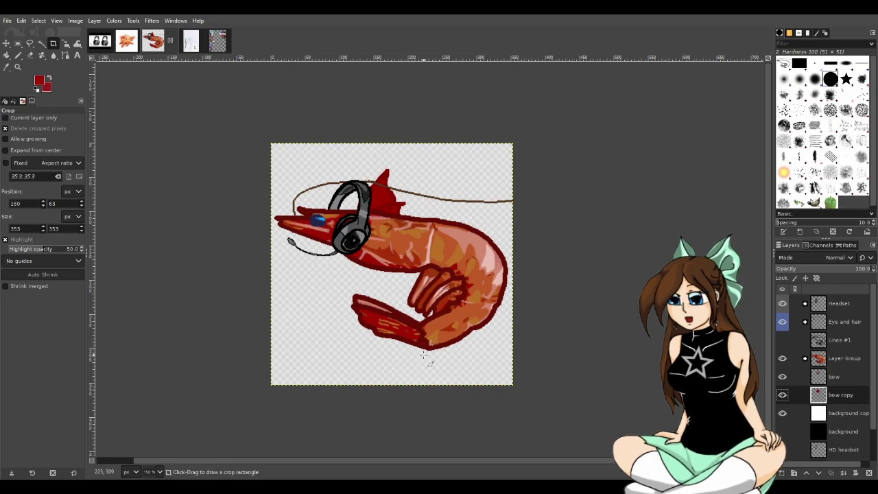
left_click(783, 413)
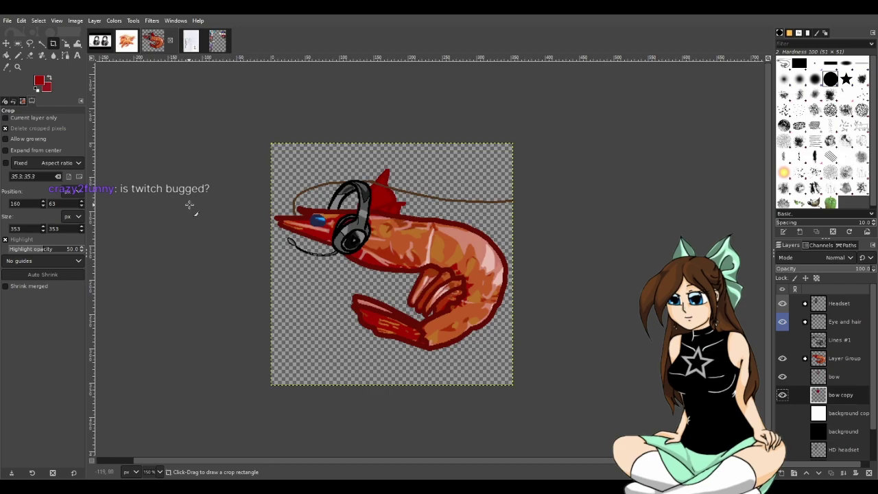
Close the prawn illustration and the reference images images.jpg and hqdefault.jpg
left_click(170, 44)
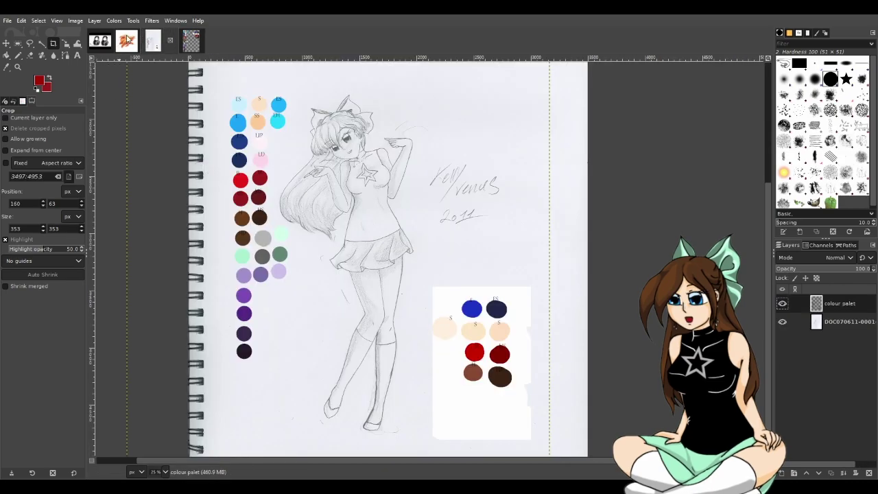
left_click(126, 40)
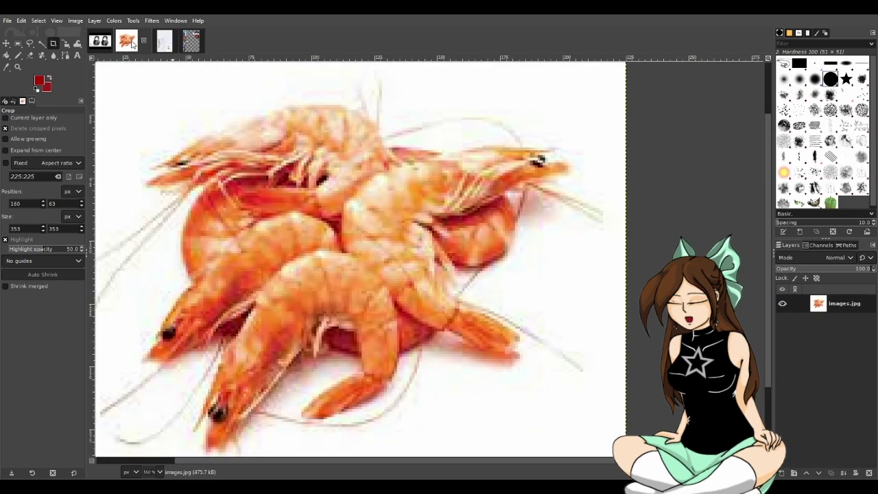
left_click(144, 40)
left_click(108, 41)
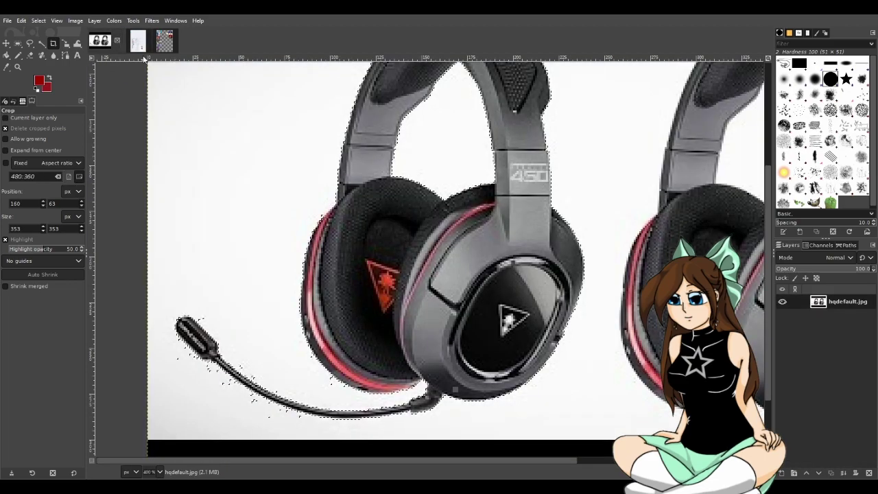
left_click(117, 40)
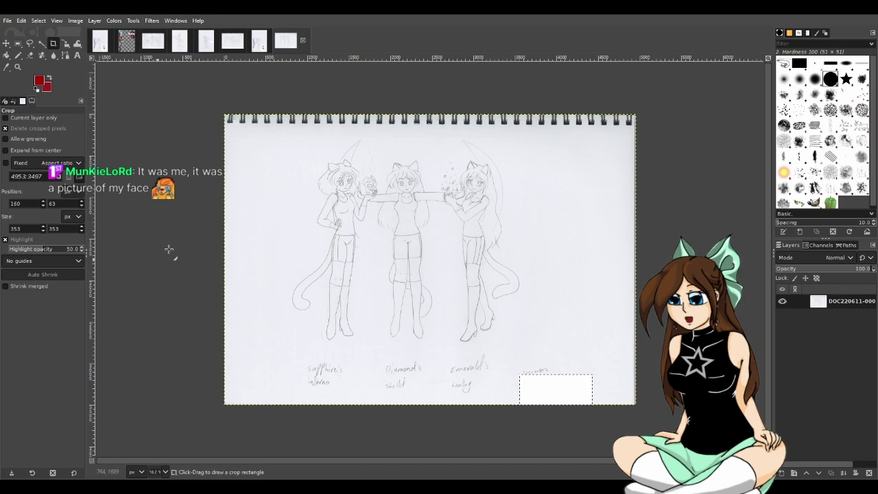
left_click(303, 42)
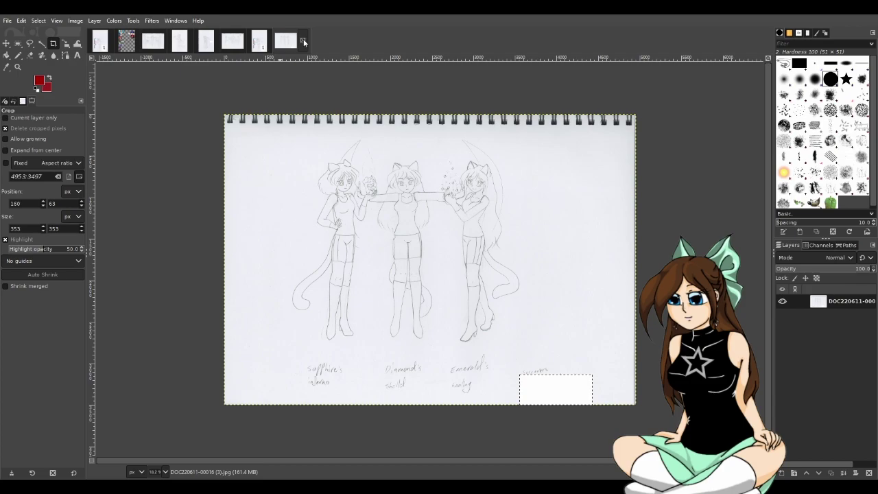
left_click(233, 42)
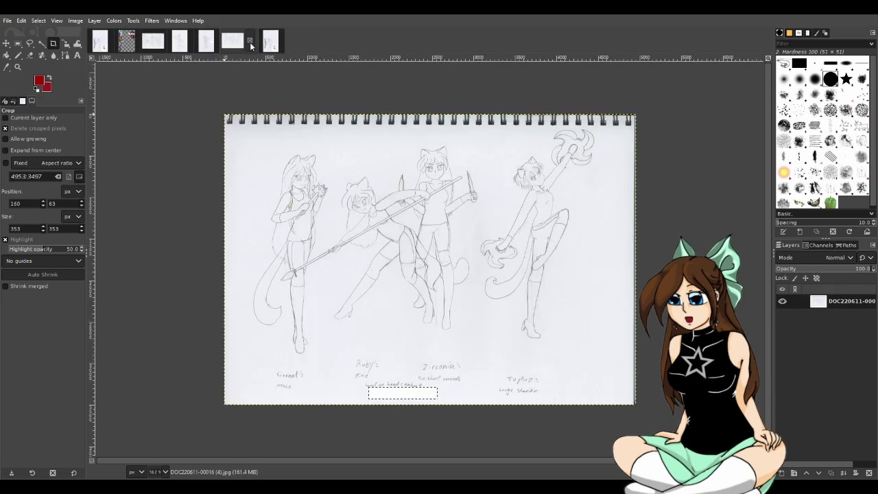
left_click(250, 43)
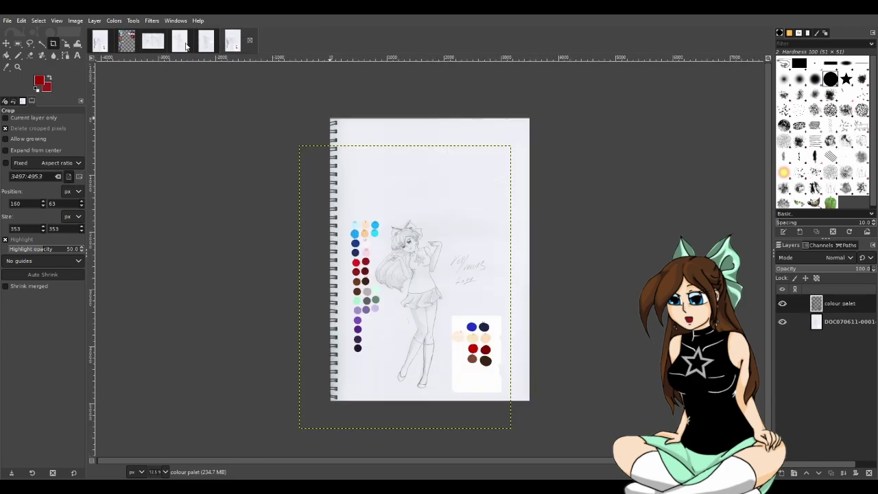
left_click(209, 46)
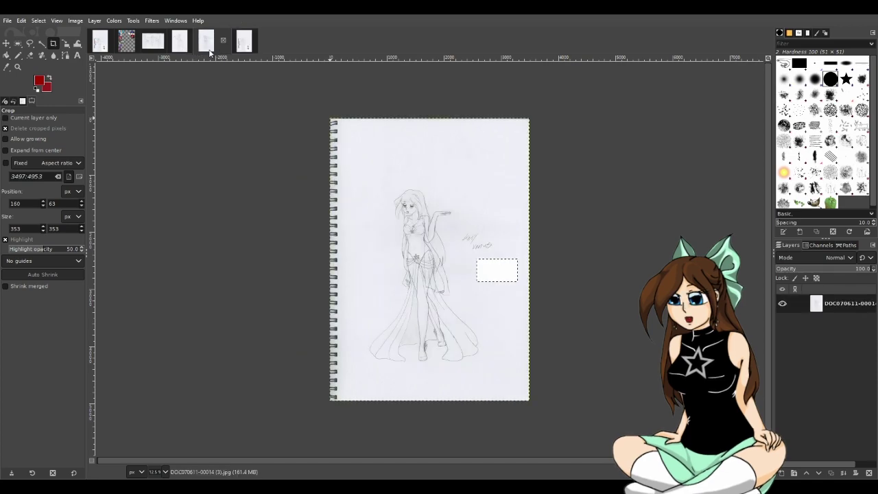
left_click(154, 42)
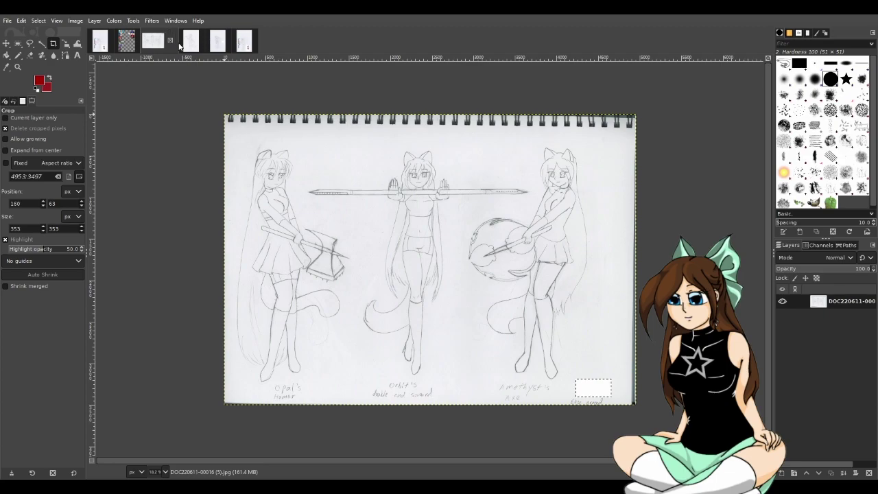
left_click(216, 45)
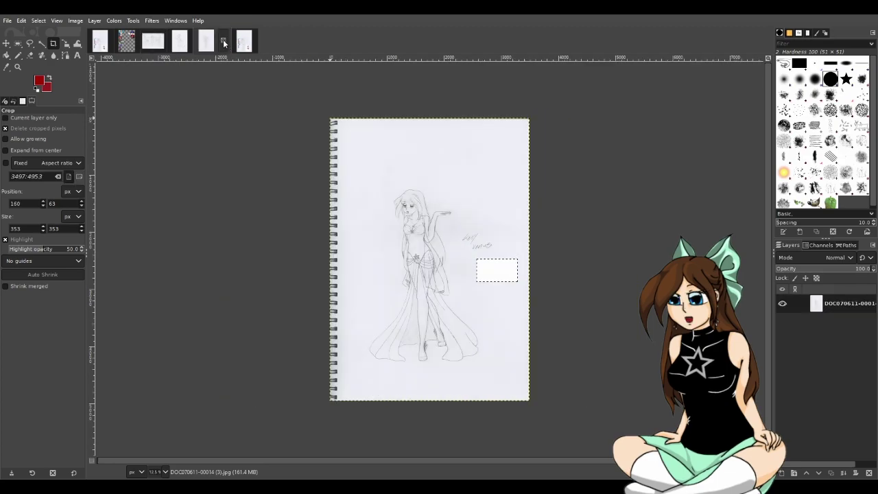
left_click(148, 44)
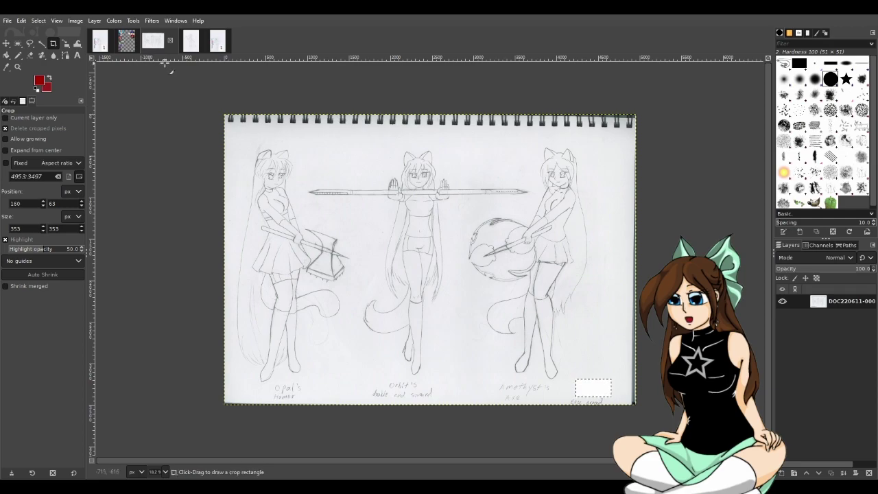
left_click(170, 42)
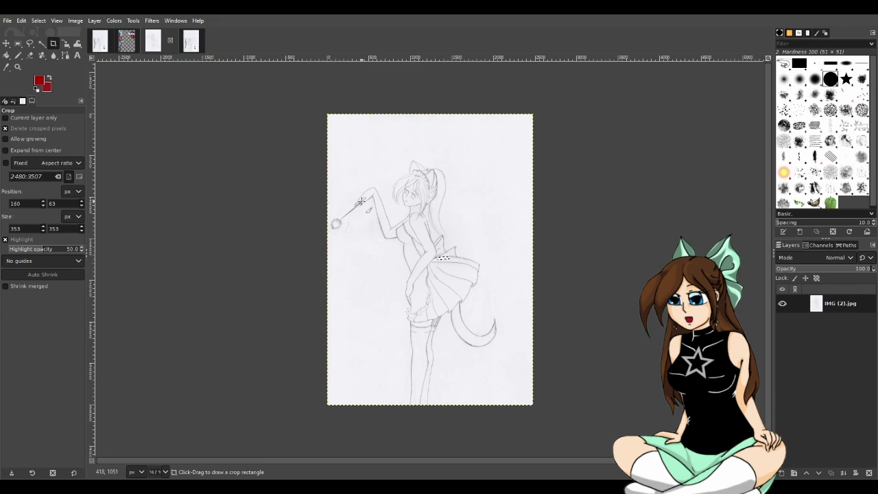
Close IMG (2).jpg and the duplicate colour-palette sketch, and bring up the remaining sketch with the colour palet layer
left_click(188, 42)
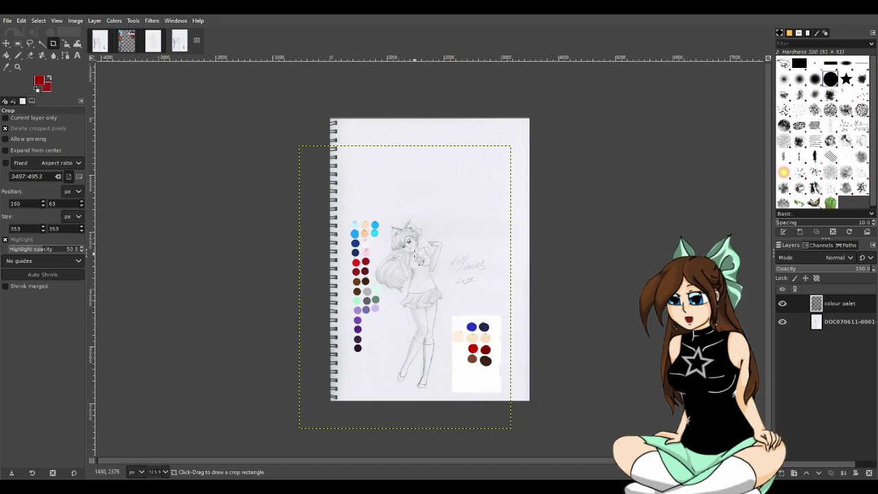
left_click(160, 46)
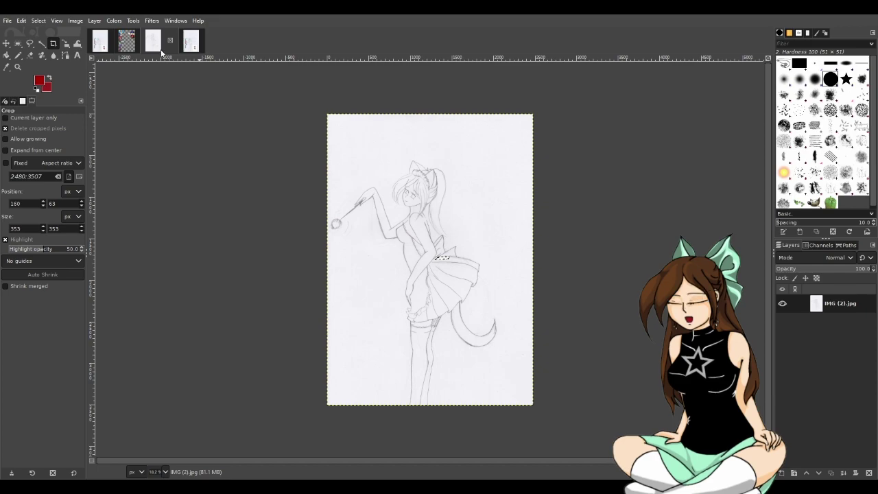
left_click(170, 41)
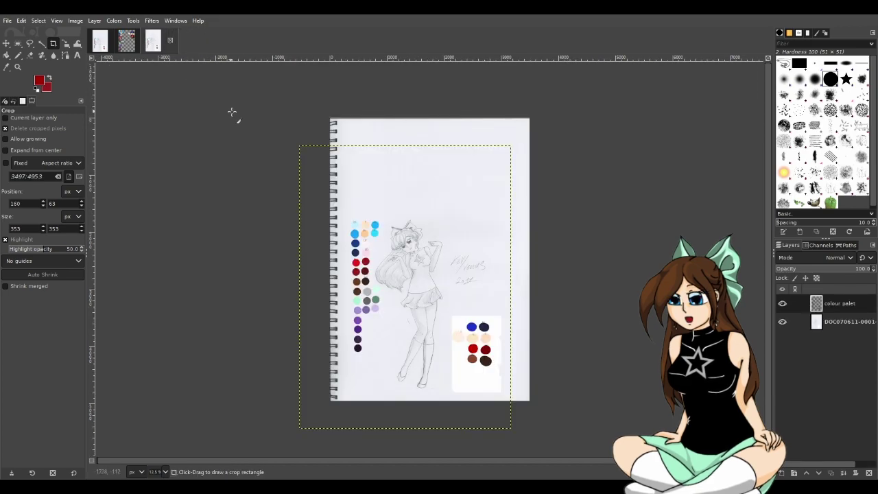
left_click(170, 41)
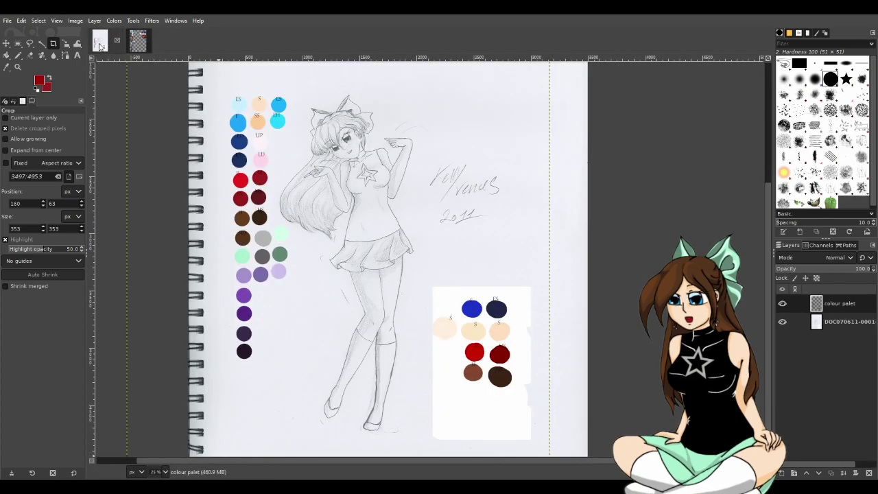
left_click(99, 41)
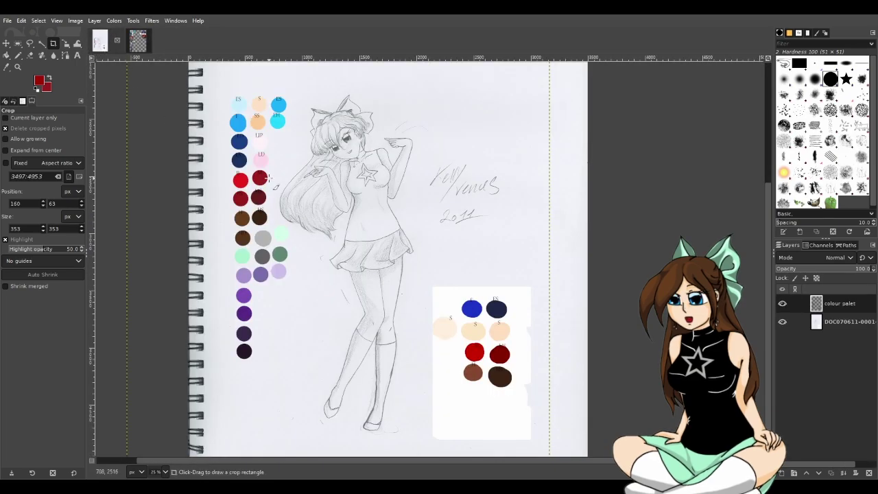